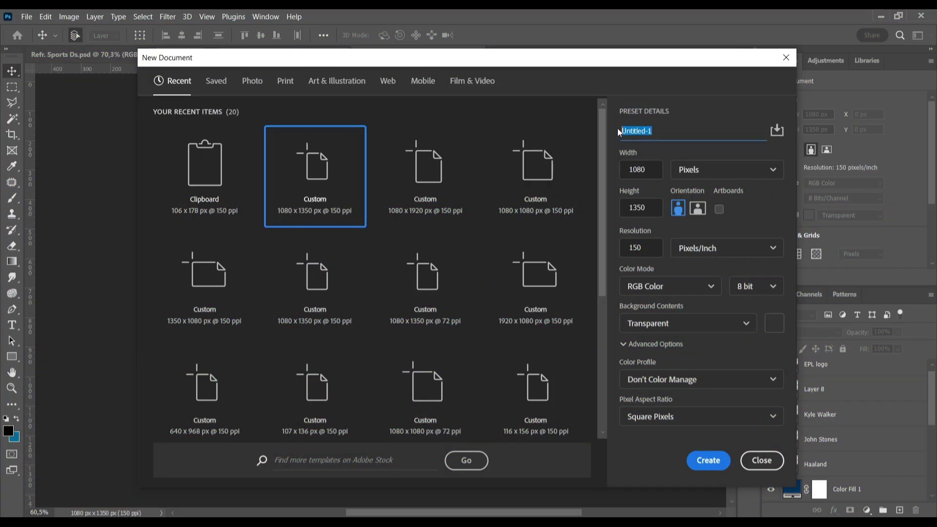
# Step: Make a 1080×1350 document with a #f7f7f7 solid fill, then drag in Haaland from Man City
pyautogui.click(708, 460)
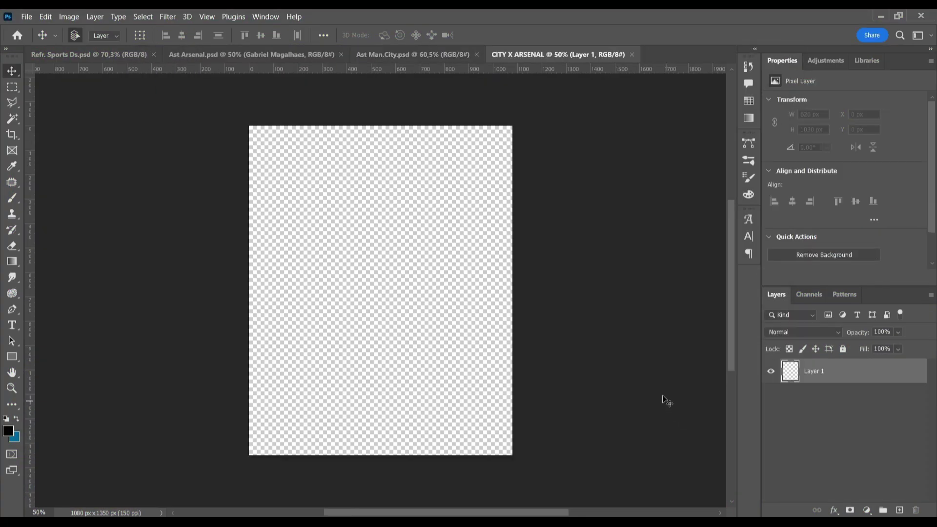
pyautogui.click(867, 510)
pyautogui.click(849, 293)
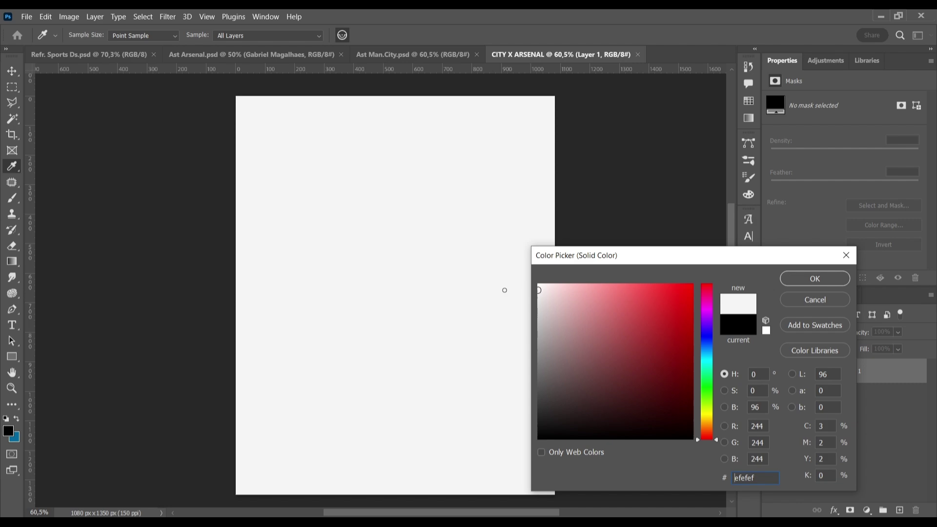
pyautogui.click(814, 279)
pyautogui.click(409, 53)
pyautogui.moveTo(341, 219); pyautogui.dragTo(416, 222)
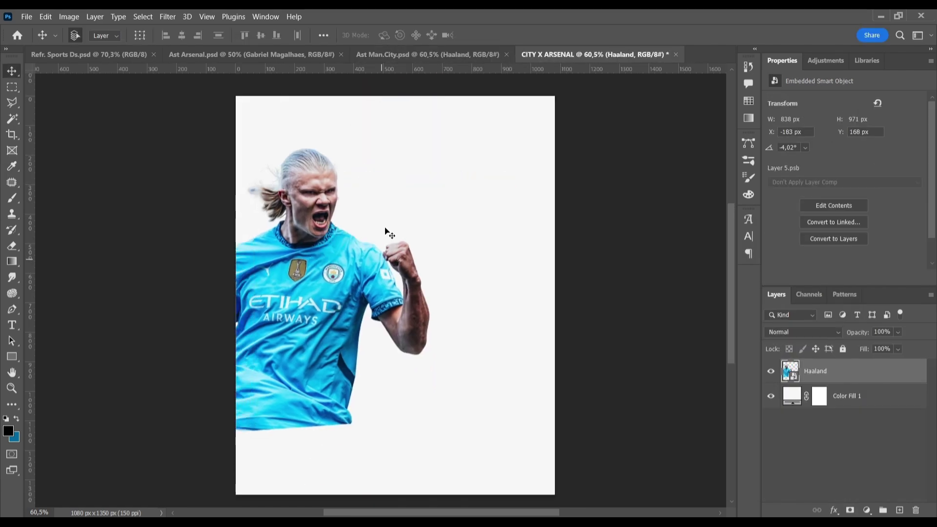
# Step: Add the Arsenal defender on the right and shrink both players slightly, shifting them up
pyautogui.click(251, 54)
pyautogui.moveTo(448, 312)
pyautogui.mouseDown()
pyautogui.moveTo(469, 264)
pyautogui.moveTo(490, 261)
pyautogui.mouseUp()
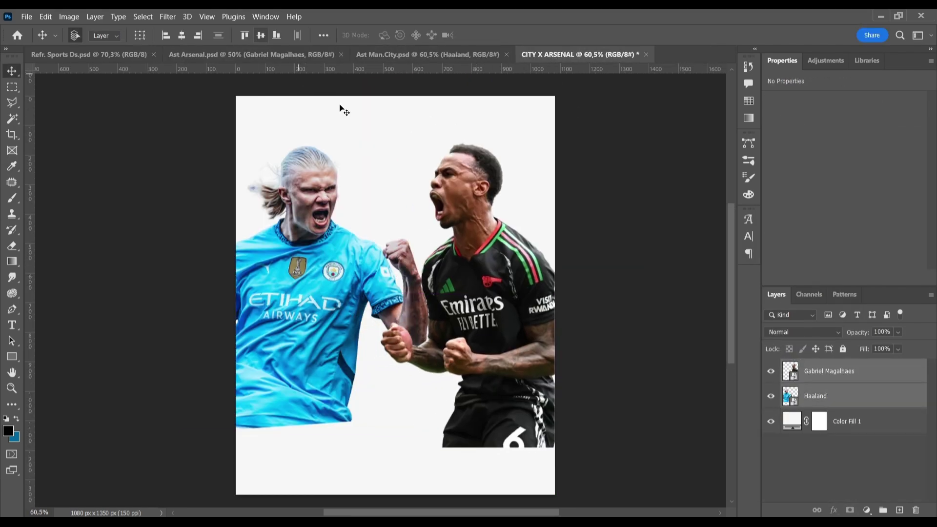
pyautogui.hotkey('ctrl', 't')
pyautogui.moveTo(569, 437); pyautogui.dragTo(561, 420)
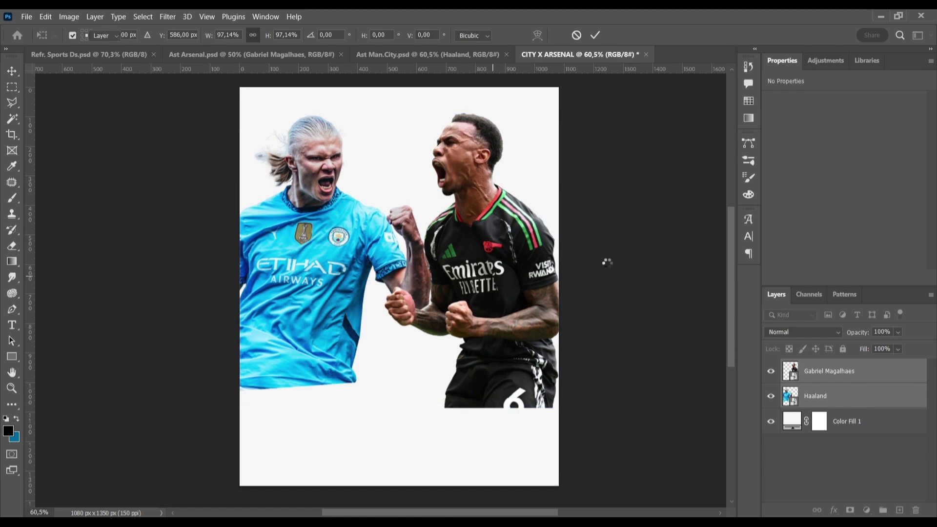
pyautogui.click(424, 54)
# Step: Bring in a second City player and reposition it alongside the Arsenal midfielder
pyautogui.click(555, 56)
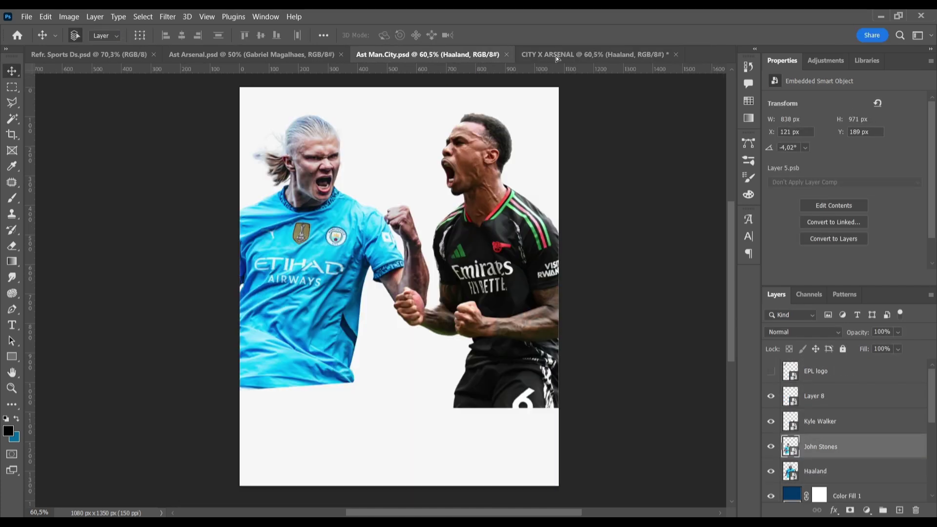
pyautogui.moveTo(556, 56)
pyautogui.mouseDown()
pyautogui.moveTo(342, 303)
pyautogui.moveTo(475, 308)
pyautogui.moveTo(460, 276)
pyautogui.mouseUp()
pyautogui.click(293, 55)
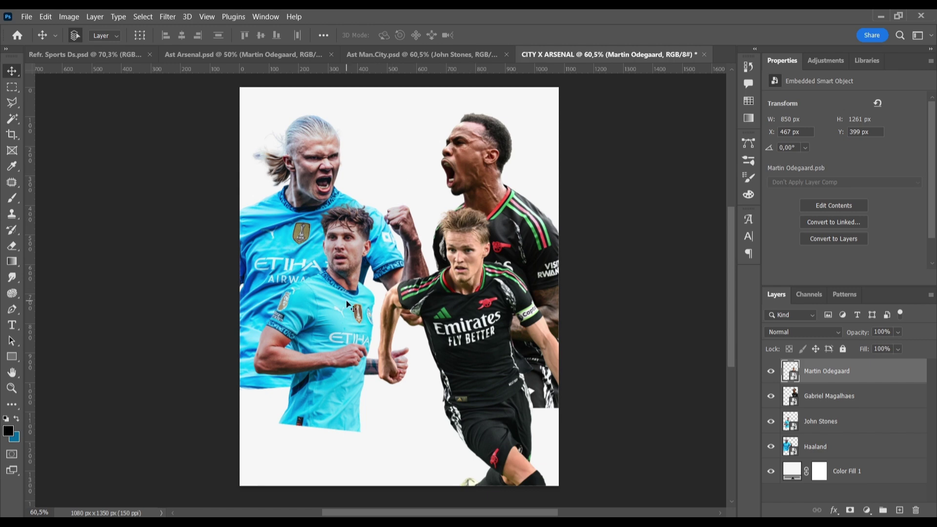
pyautogui.moveTo(541, 283); pyautogui.dragTo(527, 273)
pyautogui.moveTo(344, 293); pyautogui.dragTo(332, 285)
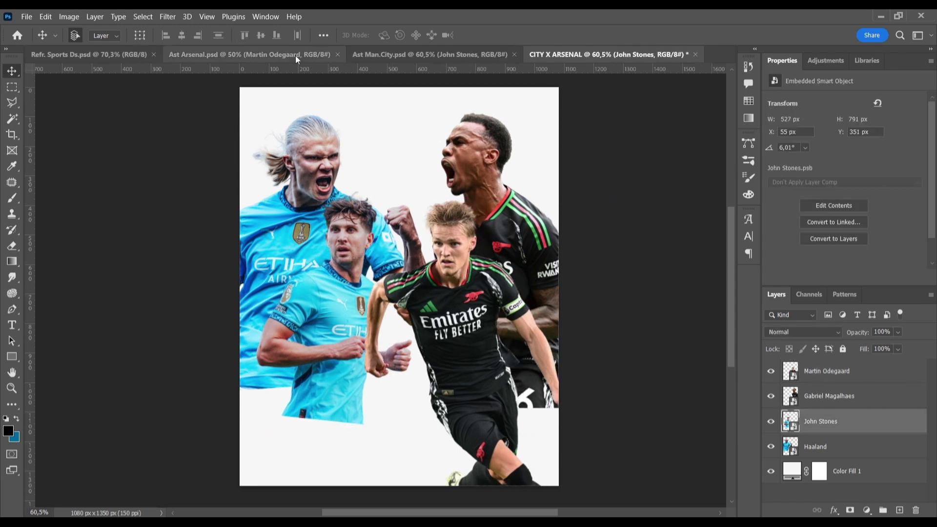
# Step: Add a third City player and the small Arsenal player, and mask the Arsenal midfielder
pyautogui.click(430, 55)
pyautogui.moveTo(513, 192); pyautogui.dragTo(396, 308)
pyautogui.moveTo(379, 255); pyautogui.dragTo(305, 314)
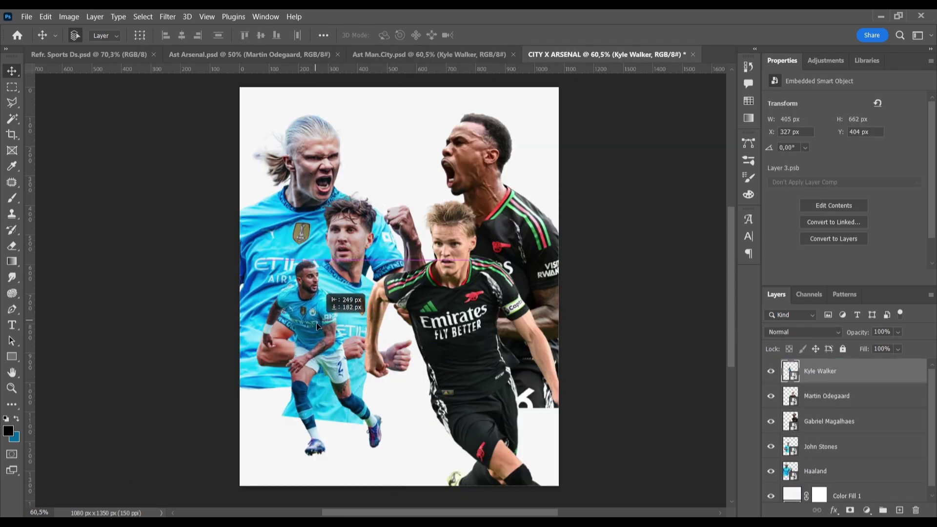
pyautogui.click(249, 54)
pyautogui.moveTo(450, 386)
pyautogui.mouseDown()
pyautogui.moveTo(431, 353)
pyautogui.moveTo(449, 341)
pyautogui.mouseUp()
pyautogui.moveTo(589, 301); pyautogui.dragTo(596, 301)
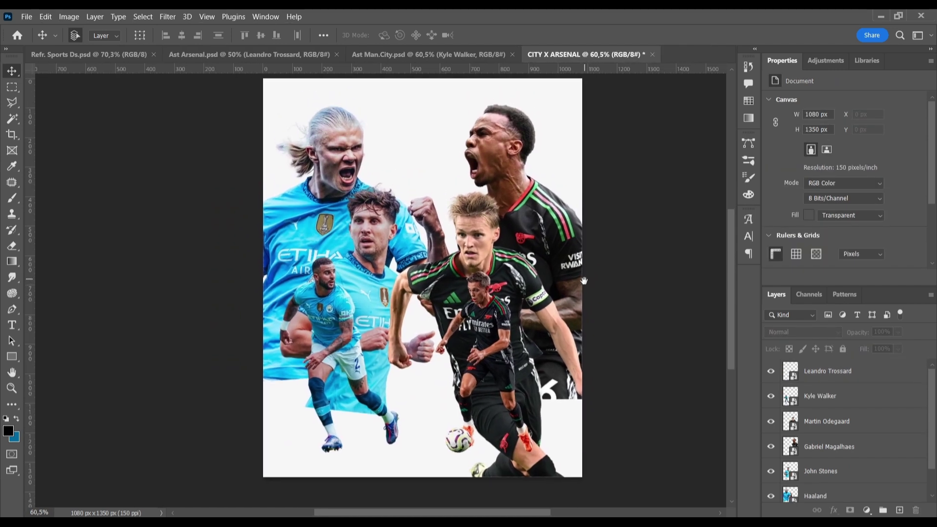
pyautogui.click(478, 242)
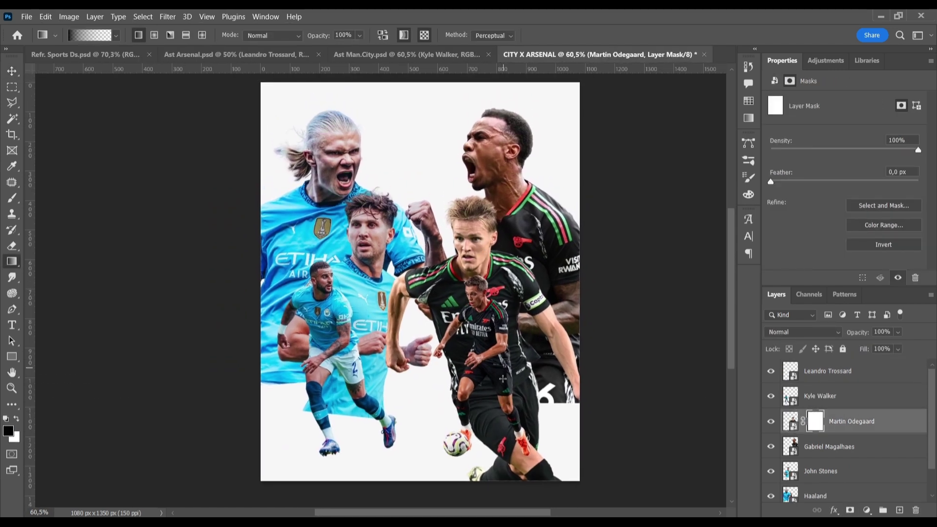
# Step: Gradient-mask the lower bodies of the Arsenal midfielder, second City player, defender and striker
pyautogui.moveTo(503, 379); pyautogui.dragTo(519, 349)
pyautogui.keyDown('ctrl'); pyautogui.click(376, 303); pyautogui.keyUp('ctrl')
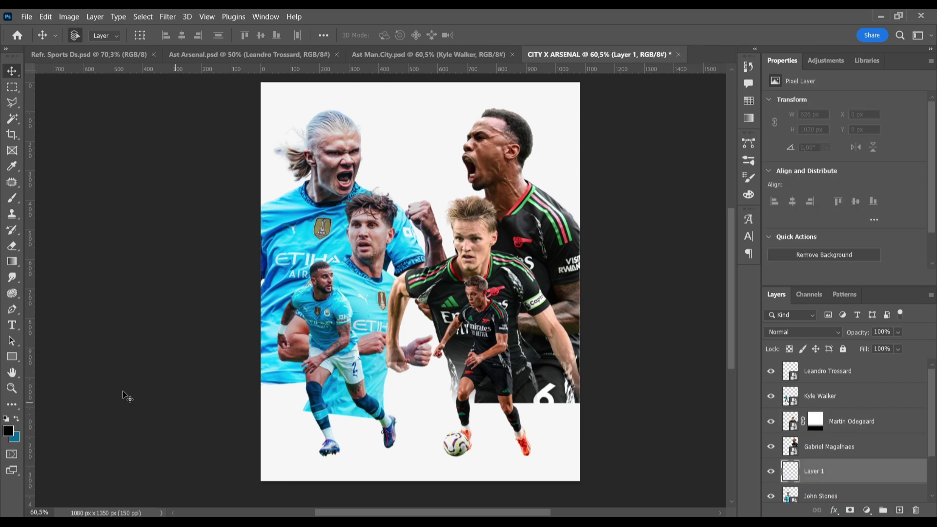
pyautogui.click(849, 510)
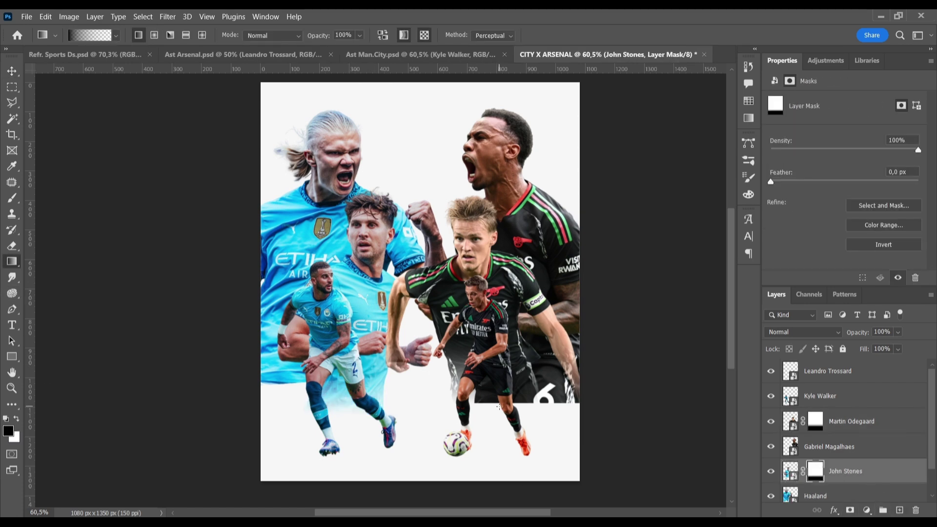
pyautogui.keyDown('ctrl'); pyautogui.click(546, 342); pyautogui.keyUp('ctrl')
pyautogui.click(850, 510)
pyautogui.moveTo(521, 406); pyautogui.dragTo(522, 326)
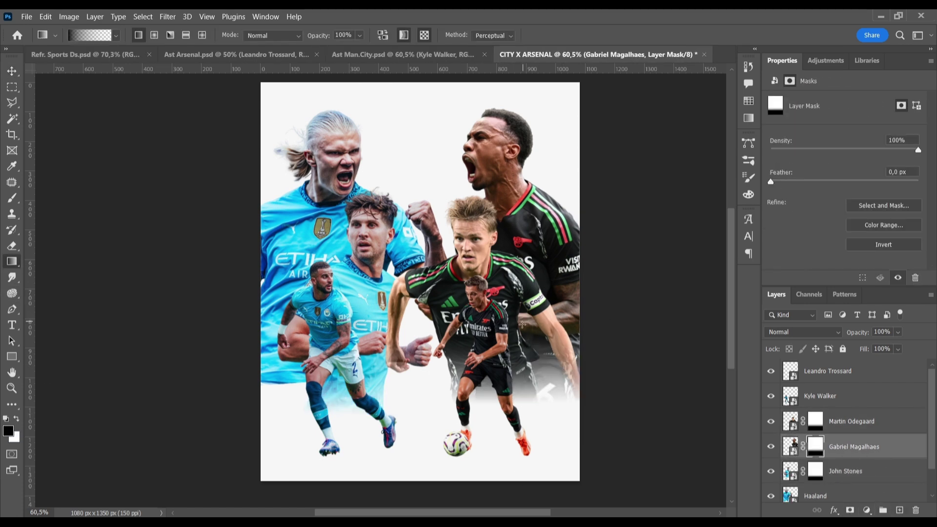
pyautogui.keyDown('ctrl'); pyautogui.click(301, 234); pyautogui.keyUp('ctrl')
pyautogui.click(849, 510)
pyautogui.press('g')
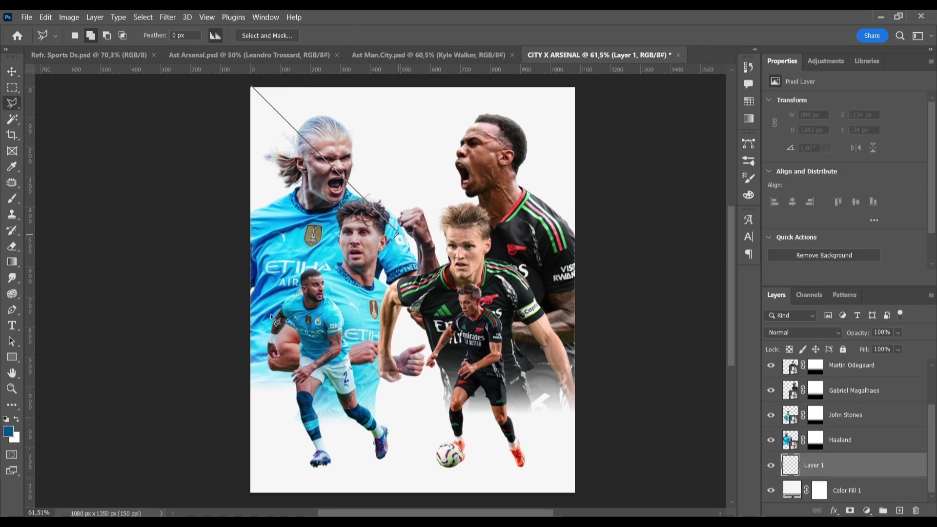
# Step: Delete the stray layer and draw a blue Polygonal Lasso triangle from the top-left corner
pyautogui.press('Delete')
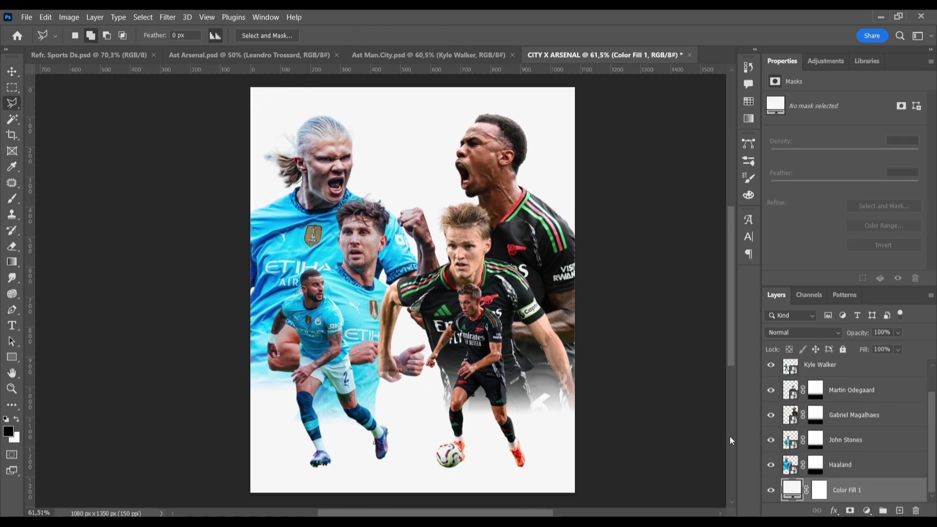
pyautogui.press('l')
pyautogui.click(252, 84)
pyautogui.hotkey('alt', 'BackSpace')
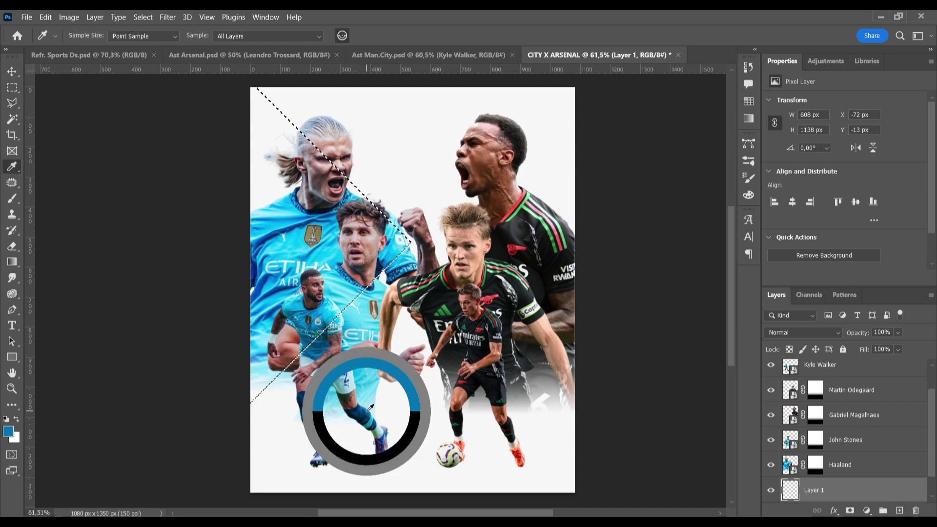
pyautogui.hotkey('ctrl', 'd')
# Step: Duplicate the blue triangle, mirror it to the right side and fill it green
pyautogui.hotkey('ctrl', 'j')
pyautogui.hotkey('ctrl', 't')
pyautogui.moveTo(372, 155); pyautogui.dragTo(534, 155)
pyautogui.press('Return')
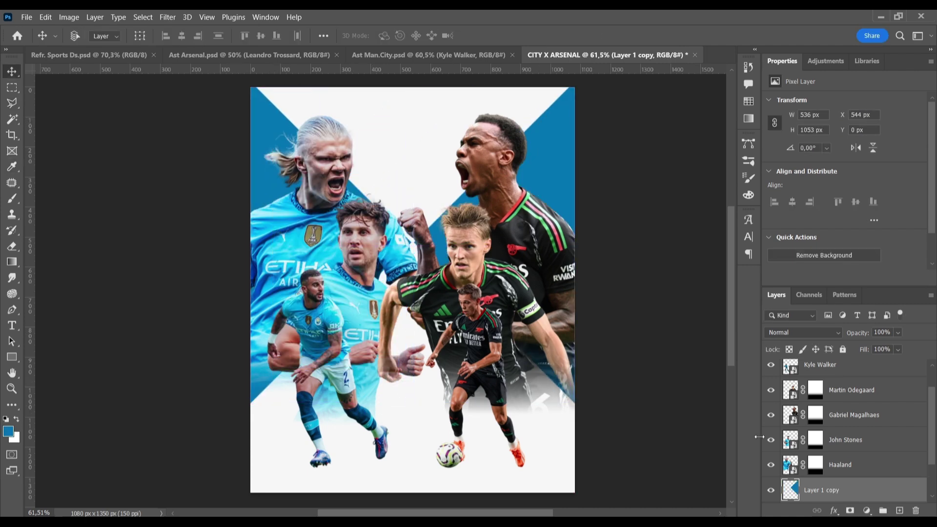
pyautogui.press('v')
pyautogui.hotkey('alt', 'BackSpace')
pyautogui.hotkey('ctrl', 'd')
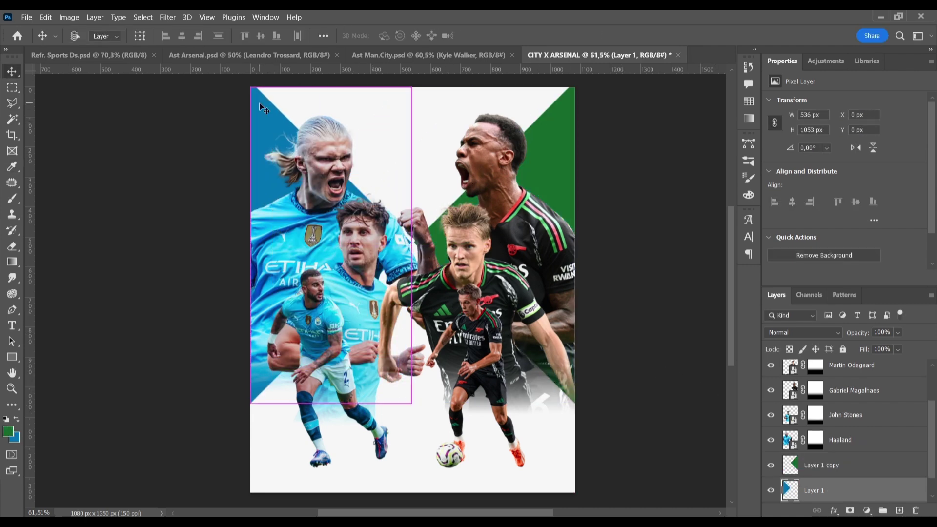
# Step: Copy the blue triangle down the left edge, shrink it to about 80%, and duplicate it
pyautogui.hotkey('ctrl', 'j')
pyautogui.moveTo(318, 190); pyautogui.dragTo(318, 279)
pyautogui.hotkey('ctrl', 't')
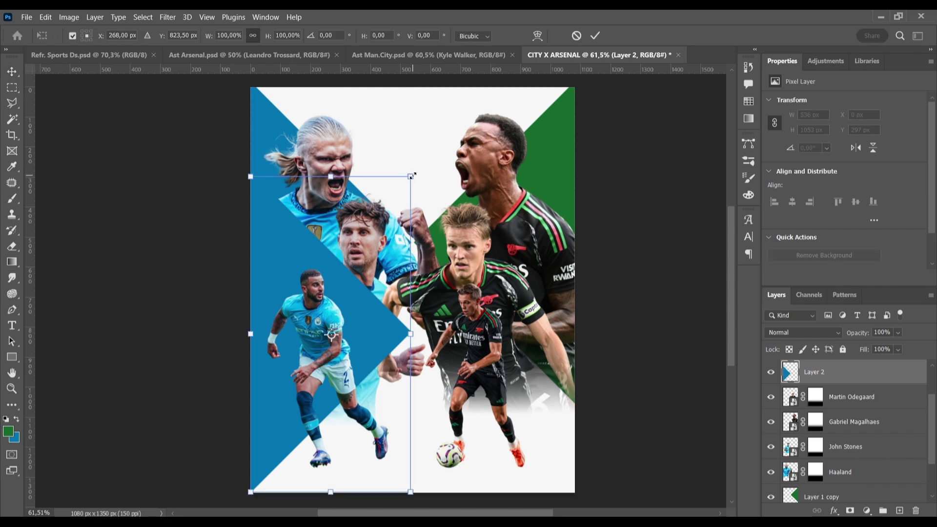
pyautogui.moveTo(411, 177)
pyautogui.mouseDown()
pyautogui.moveTo(387, 247)
pyautogui.moveTo(338, 320)
pyautogui.mouseUp()
pyautogui.press('Return')
pyautogui.hotkey('ctrl', 'j')
pyautogui.hotkey('ctrl', 't')
pyautogui.press('Return')
# Step: Sample the poster blue and move the small lower-left triangle further down
pyautogui.keyDown('ctrl'); pyautogui.click(790, 396); pyautogui.keyUp('ctrl')
pyautogui.press('i')
pyautogui.click(369, 412)
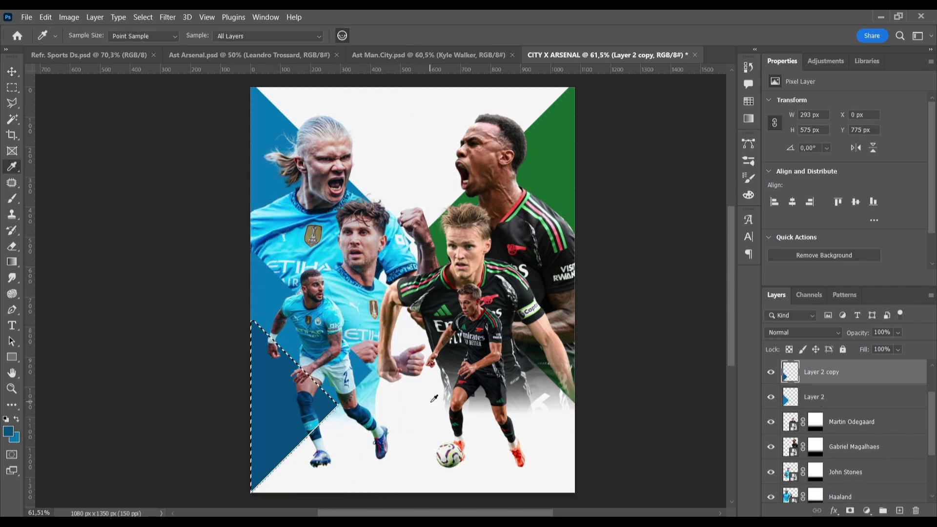
pyautogui.hotkey('alt', 'shift', '[')
pyautogui.moveTo(255, 374); pyautogui.dragTo(282, 435)
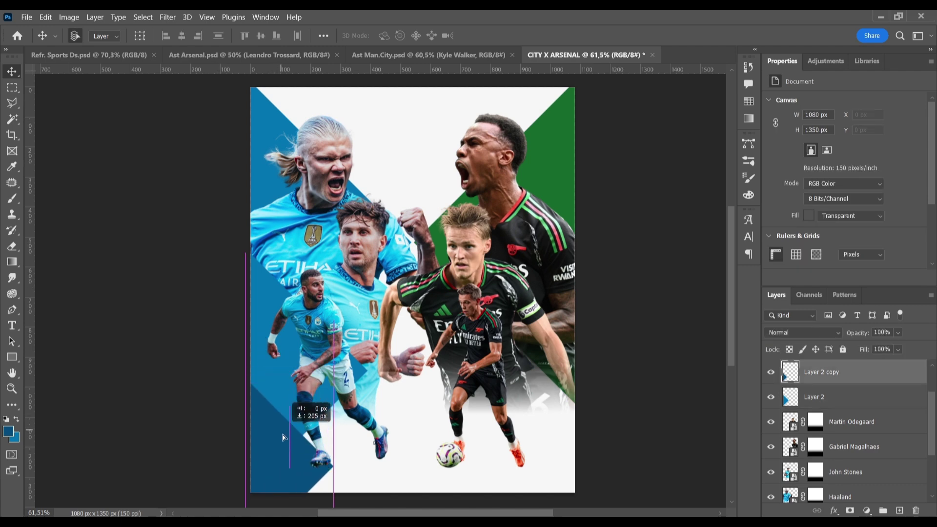
# Step: Fill the small lower-left triangle with light cyan sampled from the City shirt
pyautogui.press('i')
pyautogui.click(305, 406)
pyautogui.keyDown('ctrl'); pyautogui.click(791, 396); pyautogui.keyUp('ctrl')
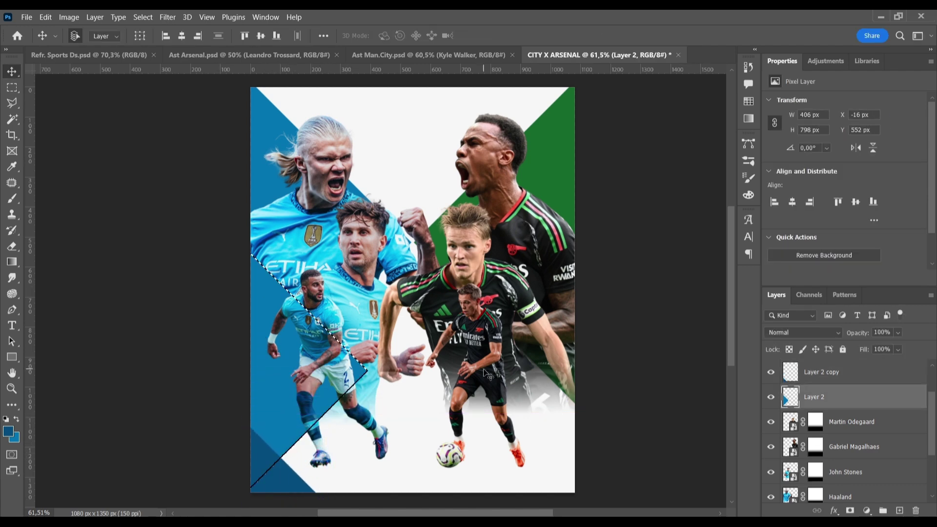
pyautogui.hotkey('alt', 'BackSpace')
pyautogui.hotkey('ctrl', 'd')
pyautogui.press('v')
pyautogui.scroll(-2, 844, 463)
pyautogui.click(844, 493)
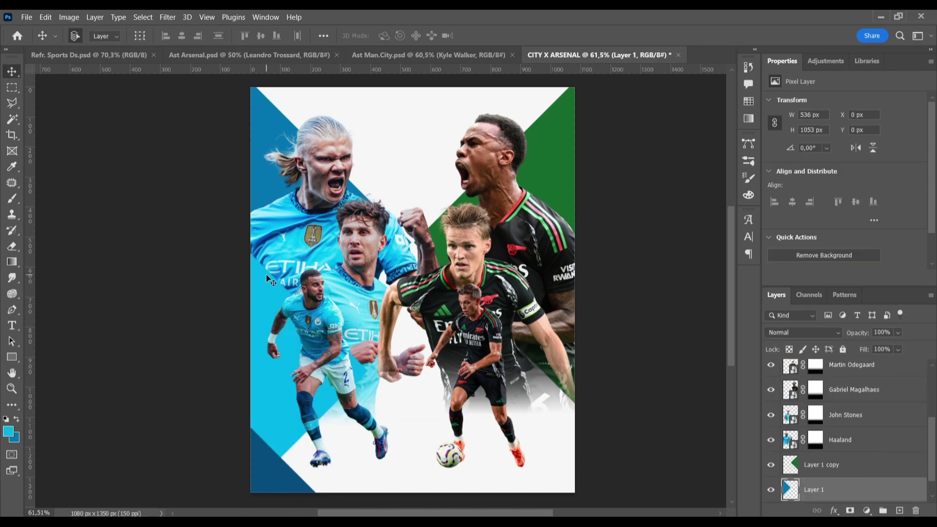
# Step: Add a layer mask to the cyan stripe and reset colours to black and white
pyautogui.hotkey('alt', '.')
pyautogui.click(850, 511)
pyautogui.press('g')
pyautogui.press('d')
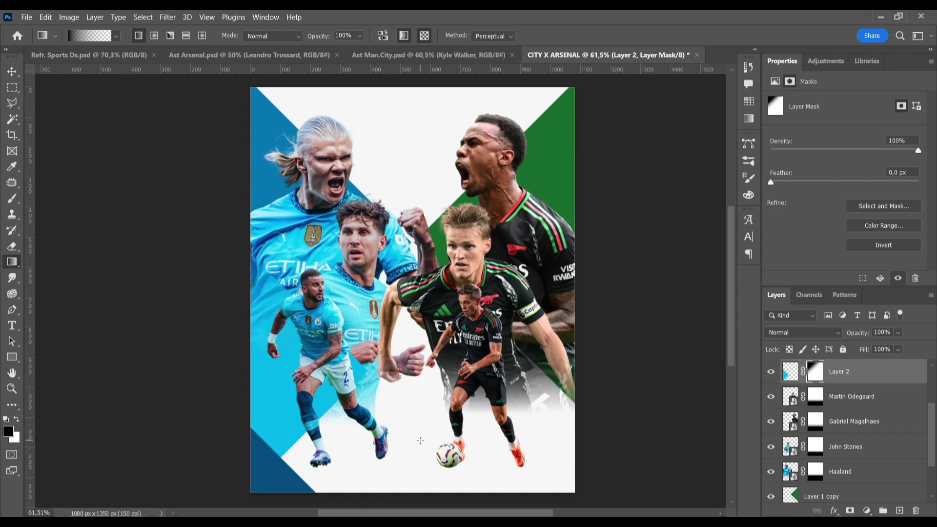
# Step: Duplicate the stripe, shrink and reposition it, and fill it with darker blue
pyautogui.hotkey('ctrl', 'j')
pyautogui.hotkey('ctrl', 't')
pyautogui.moveTo(322, 366); pyautogui.dragTo(270, 366)
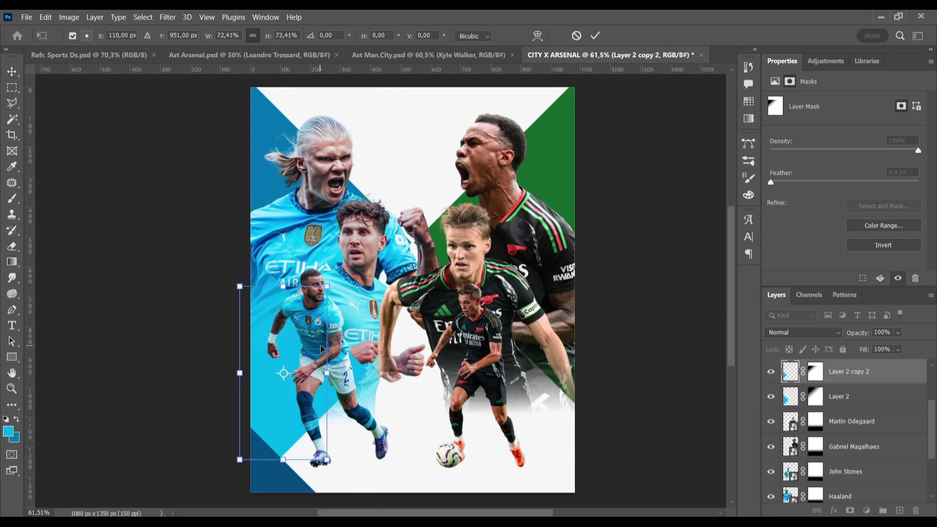
pyautogui.press('Return')
pyautogui.keyDown('ctrl'); pyautogui.click(787, 375); pyautogui.keyUp('ctrl')
pyautogui.press('x')
pyautogui.hotkey('alt', 'BackSpace')
pyautogui.hotkey('ctrl', 'd')
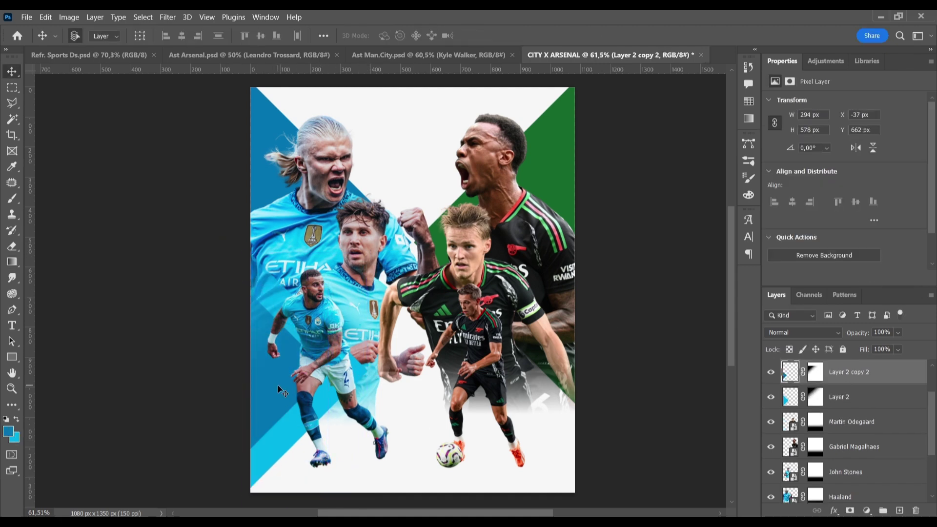
# Step: Duplicate the stripe again and nudge the copy toward the bottom-left corner
pyautogui.hotkey('ctrl', 'j')
pyautogui.hotkey('ctrl', 't')
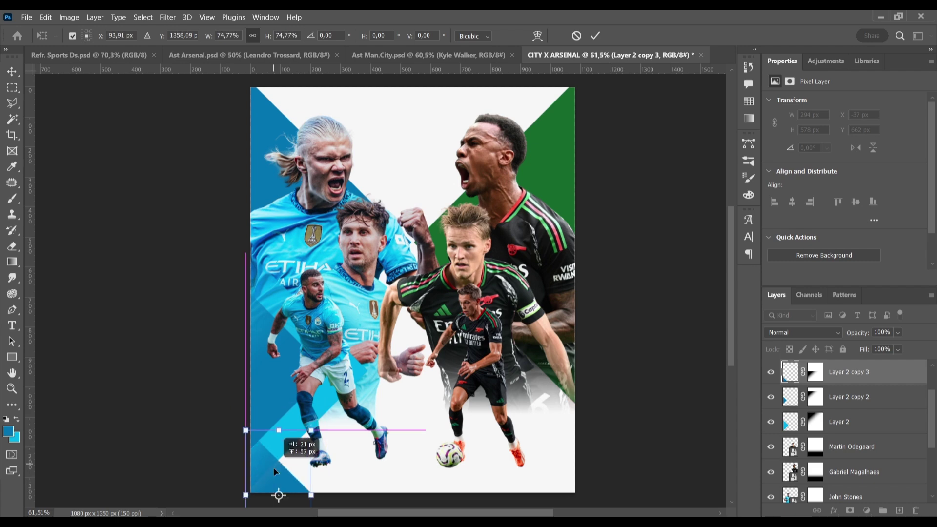
pyautogui.moveTo(273, 472); pyautogui.dragTo(275, 471)
pyautogui.press('Return')
# Step: Copy the stripes, flip them horizontally and move them to the right side
pyautogui.hotkey('ctrl', 'j')
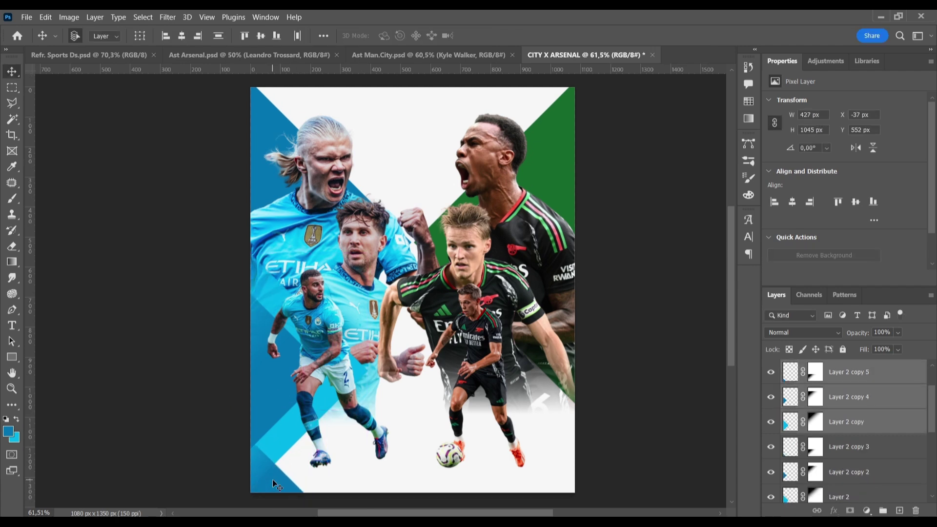
pyautogui.hotkey('ctrl', 't')
pyautogui.rightClick(278, 379)
pyautogui.click(312, 358)
pyautogui.moveTo(350, 385); pyautogui.dragTo(567, 397)
pyautogui.press('Return')
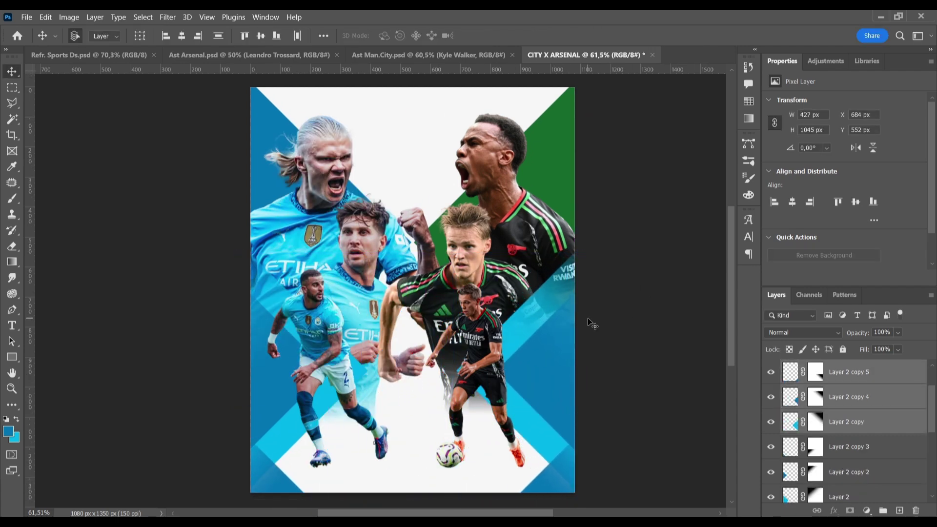
# Step: Fill the right-side stripes and bottom-right corner triangle with green sampled from the right wedge
pyautogui.click(548, 360)
pyautogui.press('i')
pyautogui.hotkey('shift', 'alt', 'BackSpace')
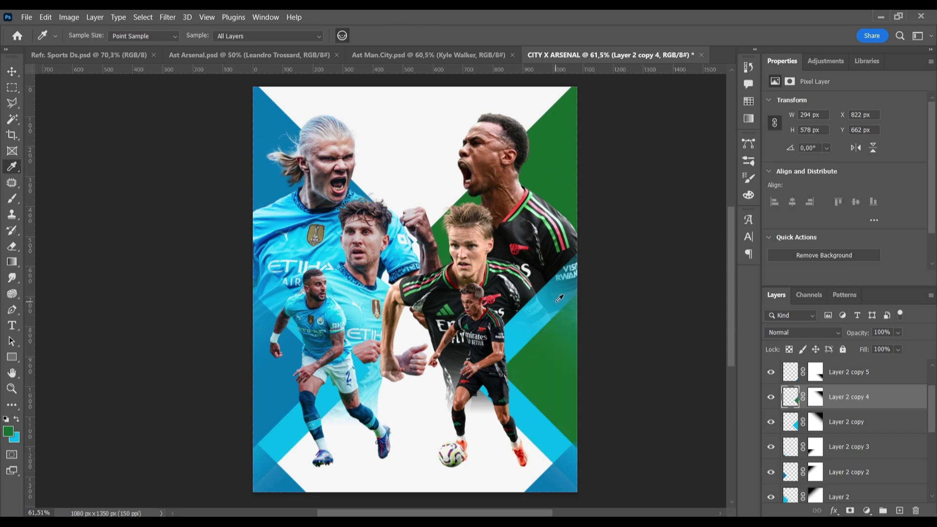
pyautogui.hotkey('alt', '[')
pyautogui.hotkey('shift', 'alt', 'BackSpace')
pyautogui.click(8, 431)
pyautogui.press('Escape')
pyautogui.press('v')
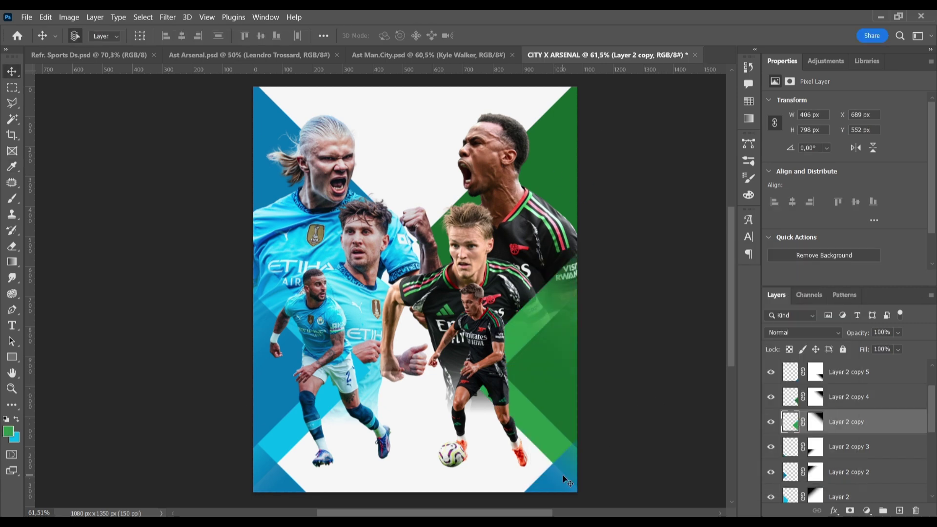
pyautogui.hotkey('alt', '[')
pyautogui.hotkey('shift', 'alt', 'BackSpace')
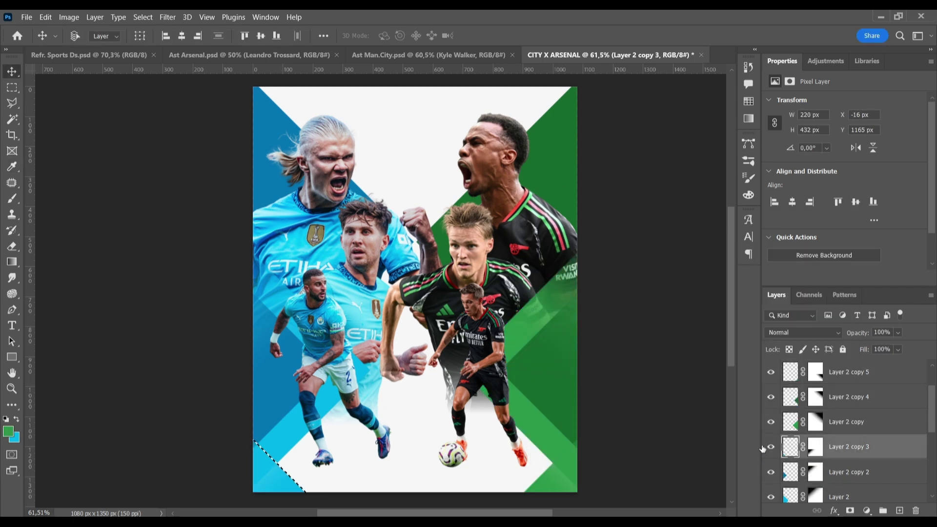
# Step: Copy the stadium photo from Chrome and paste it into the poster
pyautogui.hotkey('alt', 'Tab')
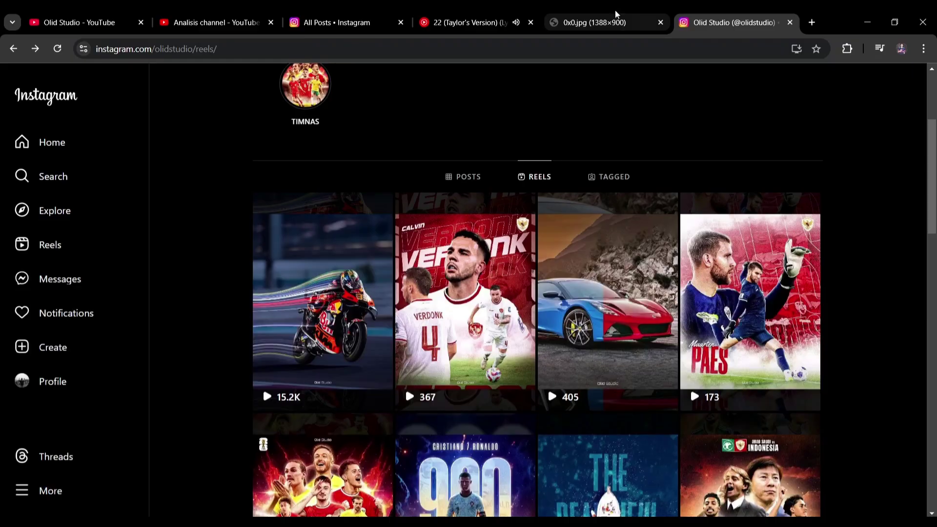
pyautogui.click(605, 23)
pyautogui.rightClick(459, 282)
pyautogui.click(509, 329)
pyautogui.hotkey('alt', 'Tab')
pyautogui.hotkey('ctrl', 'v')
# Step: Move the stadium photo down into the top area and shift the top-right Arsenal player right
pyautogui.hotkey('ctrl', 't')
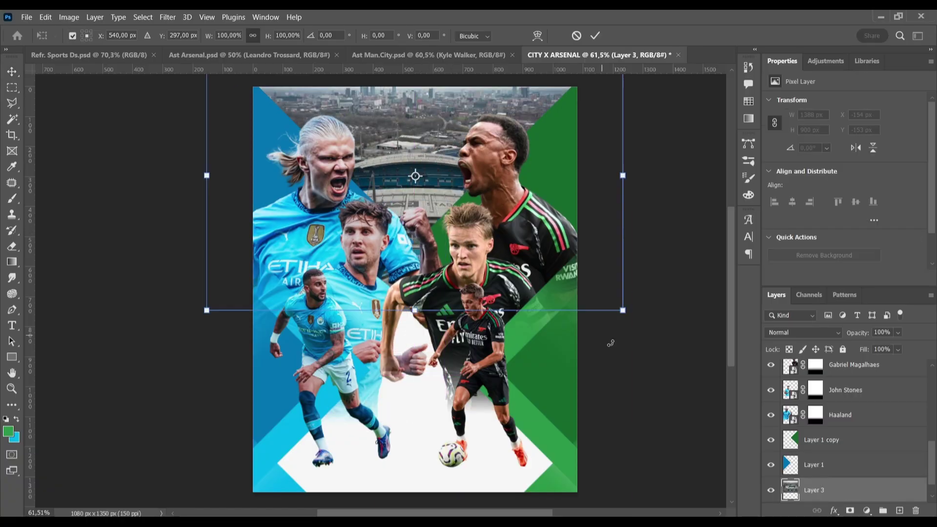
pyautogui.moveTo(434, 94); pyautogui.dragTo(435, 160)
pyautogui.press('Return')
pyautogui.moveTo(493, 166); pyautogui.dragTo(510, 167)
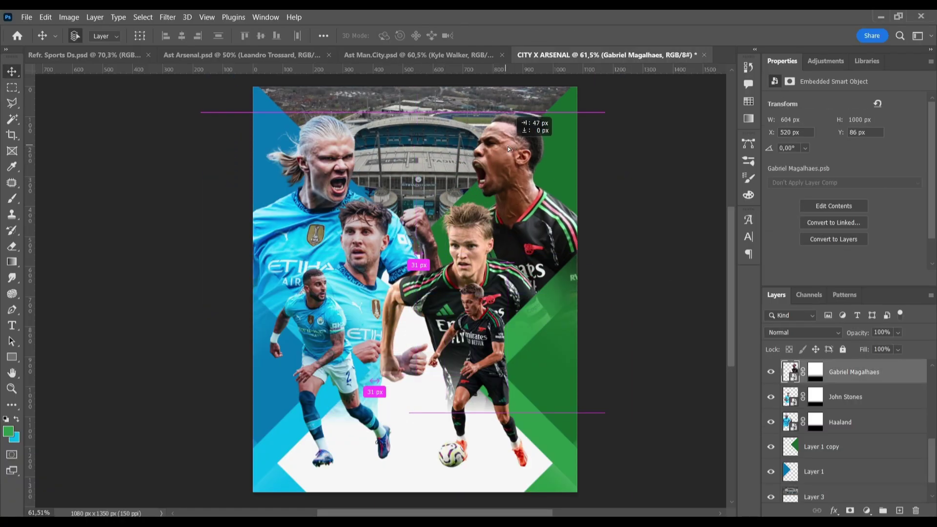
pyautogui.click(509, 167)
# Step: Add margin guides through the guide layout settings, then hide them
pyautogui.click(207, 17)
pyautogui.click(351, 313)
pyautogui.click(579, 142)
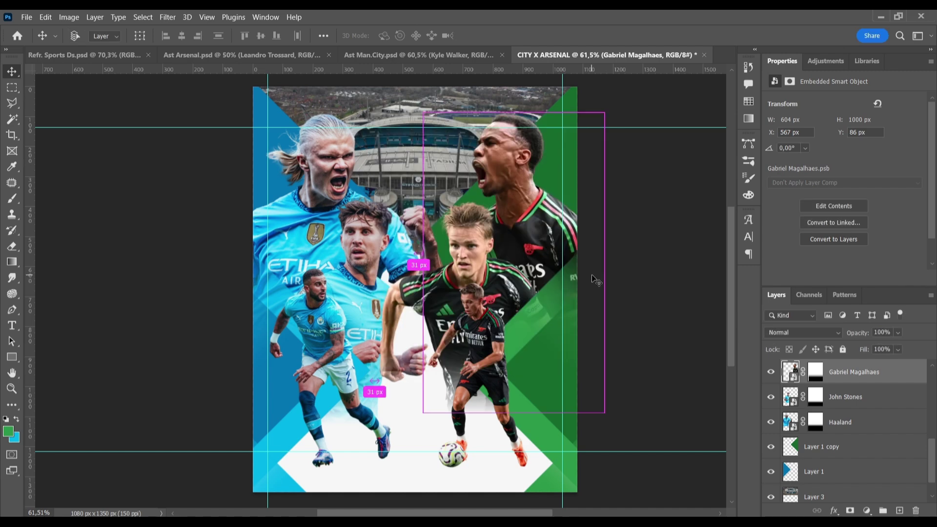
pyautogui.hotkey('ctrl', ';')
# Step: Place the Walker and Trossard cutouts and shrink the lower City player slightly
pyautogui.click(352, 336)
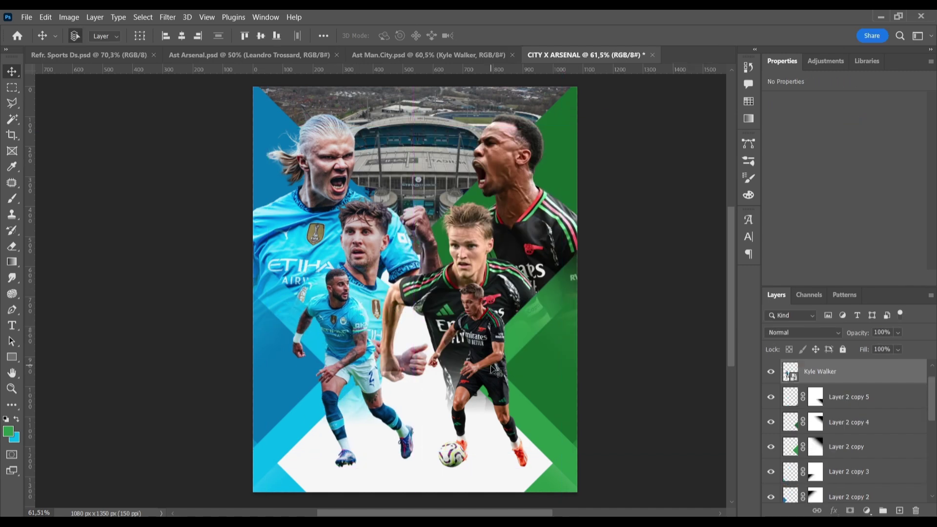
pyautogui.hotkey('ctrl', 't')
pyautogui.press('Return')
pyautogui.click(352, 344)
pyautogui.hotkey('ctrl', 't')
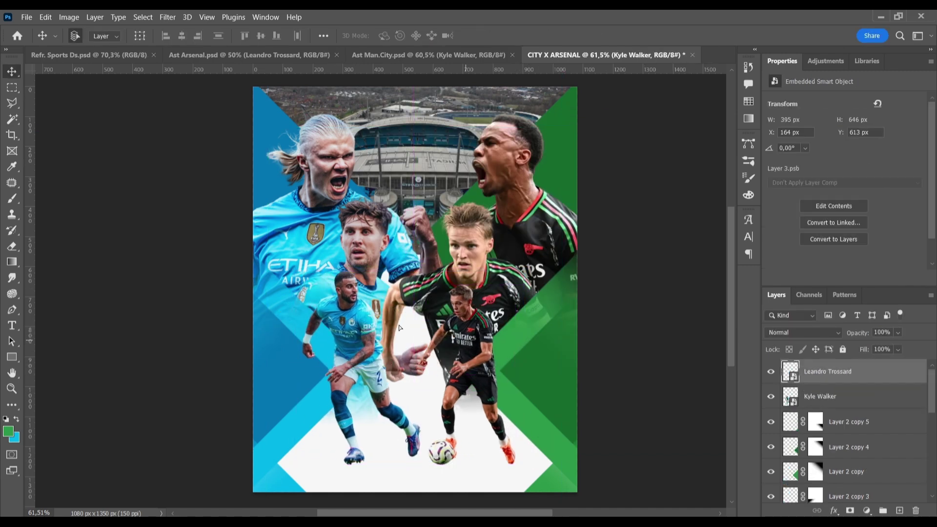
pyautogui.moveTo(432, 483); pyautogui.dragTo(421, 467)
pyautogui.press('Return')
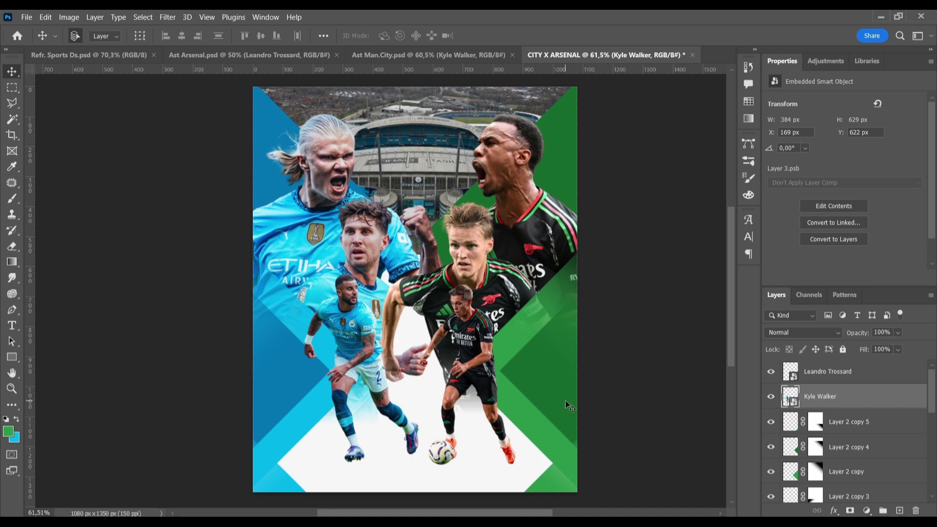
# Step: Move a stripe layer higher in the stack and shift a lower stripe 7 px right
pyautogui.moveTo(849, 447)
pyautogui.mouseDown()
pyautogui.moveTo(849, 421)
pyautogui.moveTo(854, 493)
pyautogui.mouseUp()
pyautogui.scroll(-3, 849, 439)
pyautogui.hotkey('ctrl', 't')
pyautogui.moveTo(557, 385); pyautogui.dragTo(560, 385)
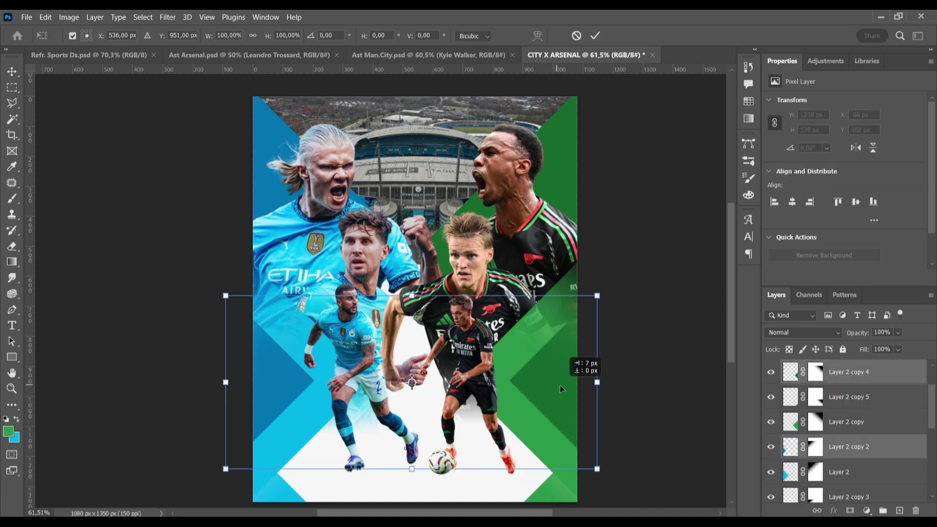
pyautogui.press('Return')
# Step: Add a new empty layer and set the foreground colour to white
pyautogui.hotkey('ctrl', 'shift', 'alt', 'n')
pyautogui.press('d')
pyautogui.press('x')
pyautogui.click(8, 431)
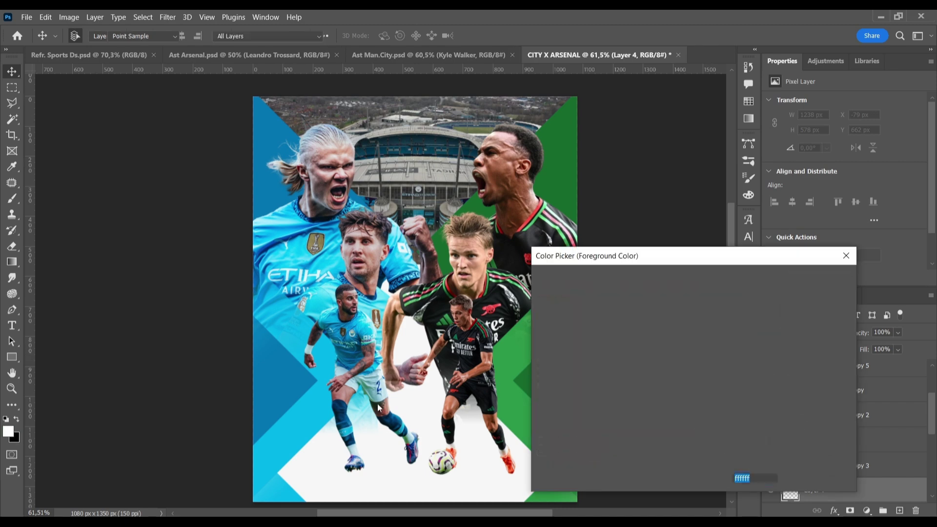
pyautogui.press('Return')
# Step: Fade white up over the lower middle, then give the stadium Black & White and contrast-boosting Levels adjustments
pyautogui.press('g')
pyautogui.moveTo(429, 463); pyautogui.dragTo(431, 212)
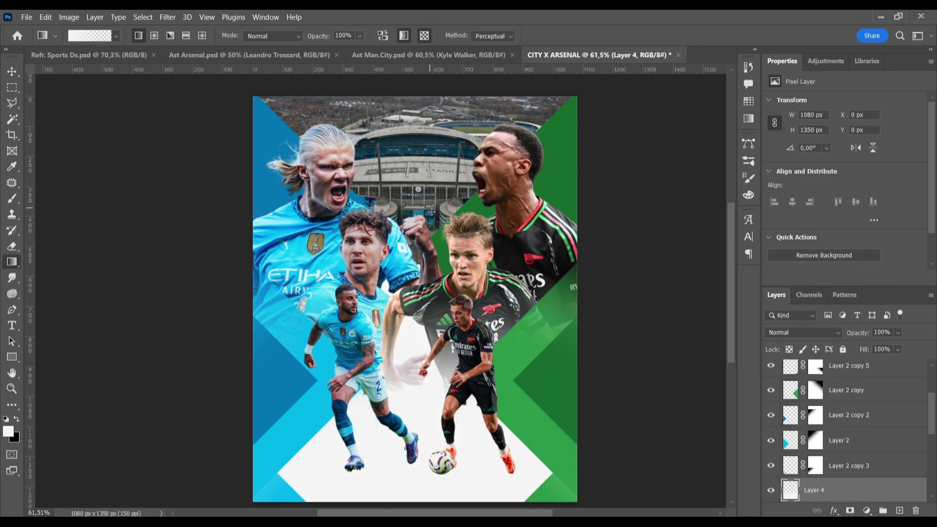
pyautogui.click(867, 510)
pyautogui.click(859, 414)
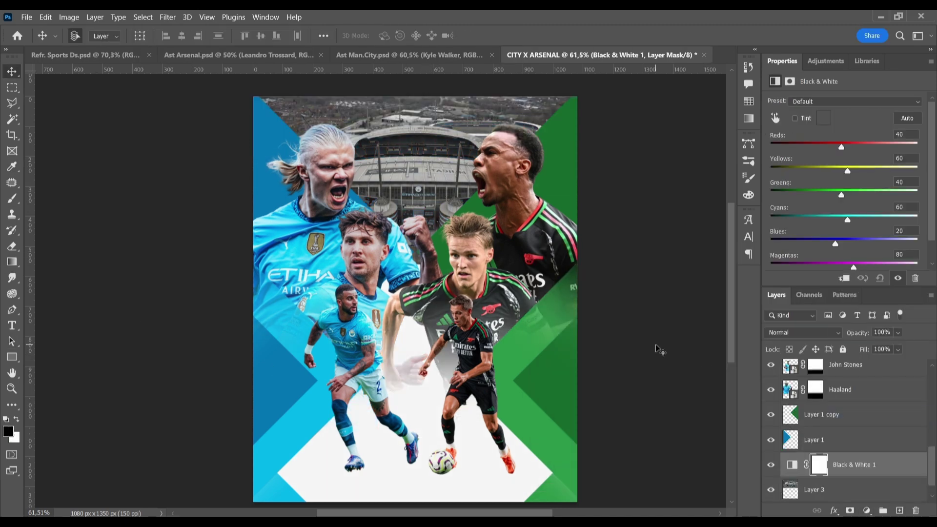
pyautogui.click(866, 510)
pyautogui.click(858, 344)
pyautogui.moveTo(920, 191); pyautogui.dragTo(905, 191)
pyautogui.moveTo(787, 190); pyautogui.dragTo(796, 190)
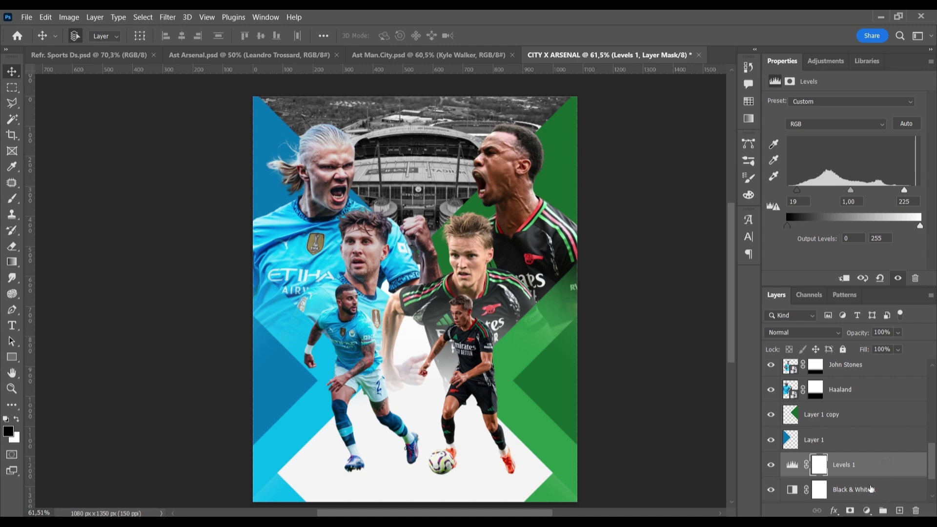
# Step: Add a dark purple Color Fill layer set to the Color blend mode to tint the stadium
pyautogui.click(867, 510)
pyautogui.click(858, 295)
pyautogui.click(683, 292)
pyautogui.click(804, 278)
pyautogui.click(802, 333)
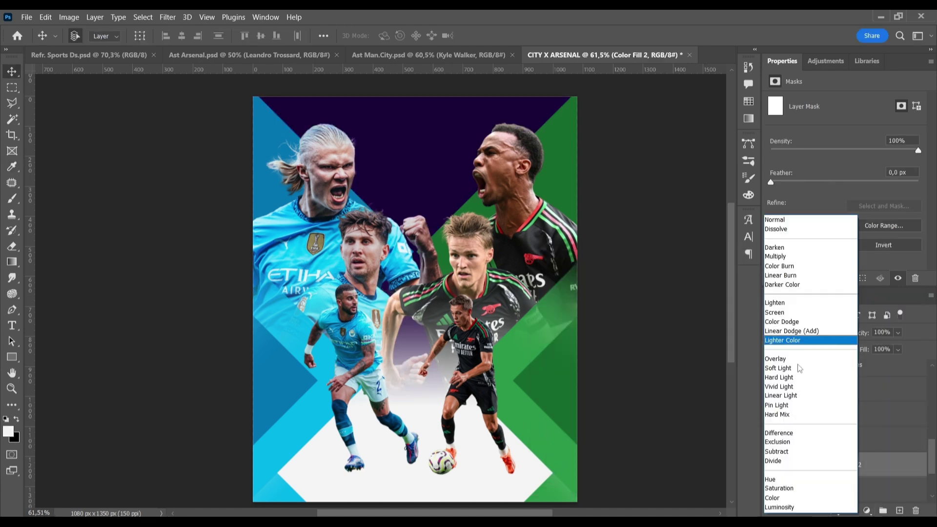
pyautogui.click(772, 497)
pyautogui.doubleClick(790, 465)
pyautogui.press('Escape')
# Step: Add a layer mask to the stadium photo and fade out its top with a gradient
pyautogui.scroll(-3, 847, 481)
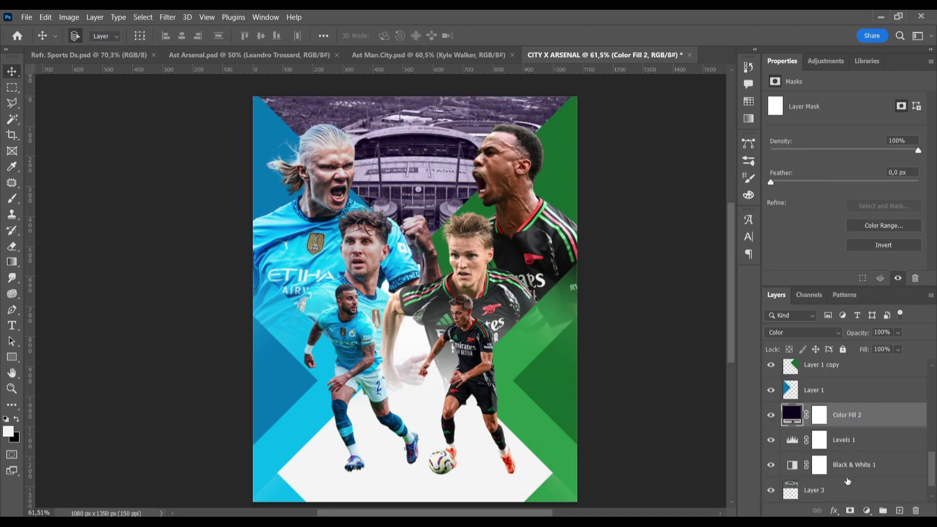
pyautogui.click(847, 482)
pyautogui.click(849, 511)
pyautogui.moveTo(432, 243); pyautogui.dragTo(433, 243)
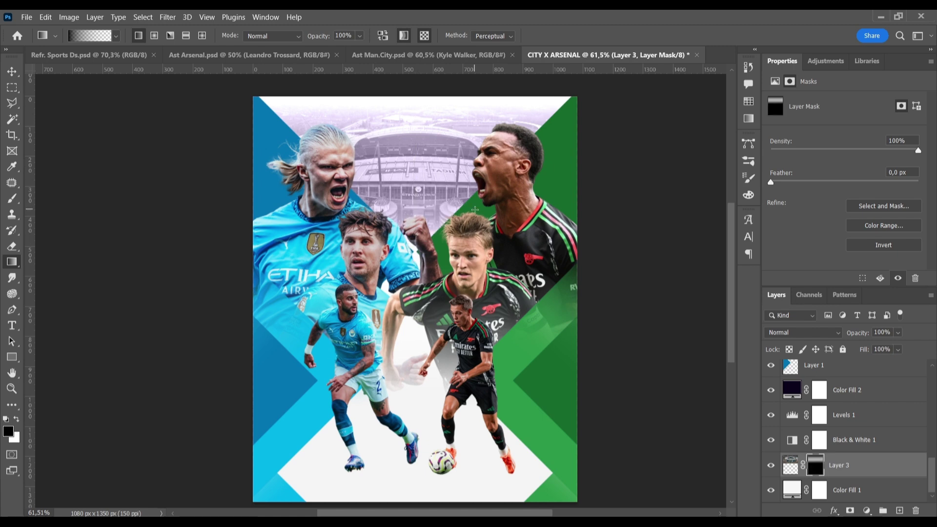
# Step: Group the green and blue stripe layers (Layer 1 and Layer 1 copy) with Ctrl+G
pyautogui.press('v')
pyautogui.click(270, 137)
pyautogui.keyDown('shift'); pyautogui.click(814, 421); pyautogui.keyUp('shift')
pyautogui.hotkey('ctrl', 'g')
# Step: Mask the stripe group with a gradient fading toward the top and set it to Hard Light
pyautogui.click(850, 511)
pyautogui.press('g')
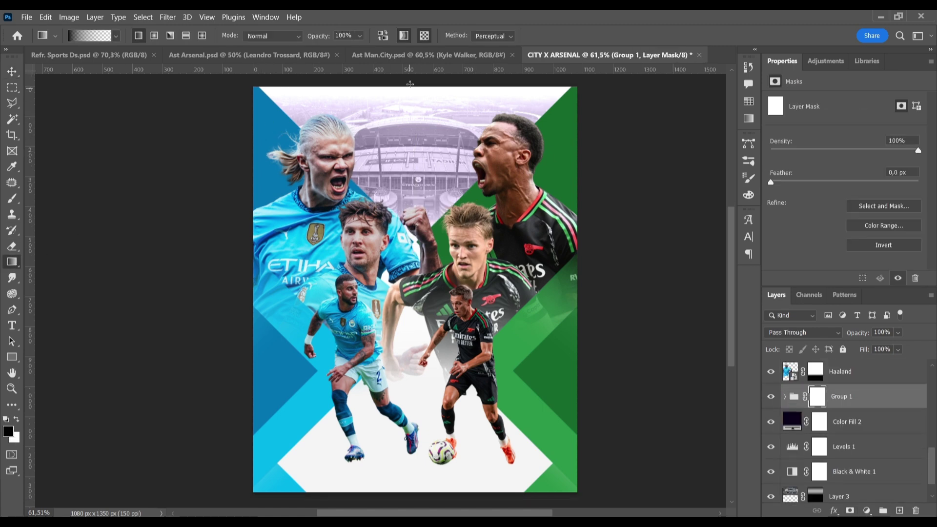
pyautogui.moveTo(434, 107); pyautogui.dragTo(439, 228)
pyautogui.click(819, 334)
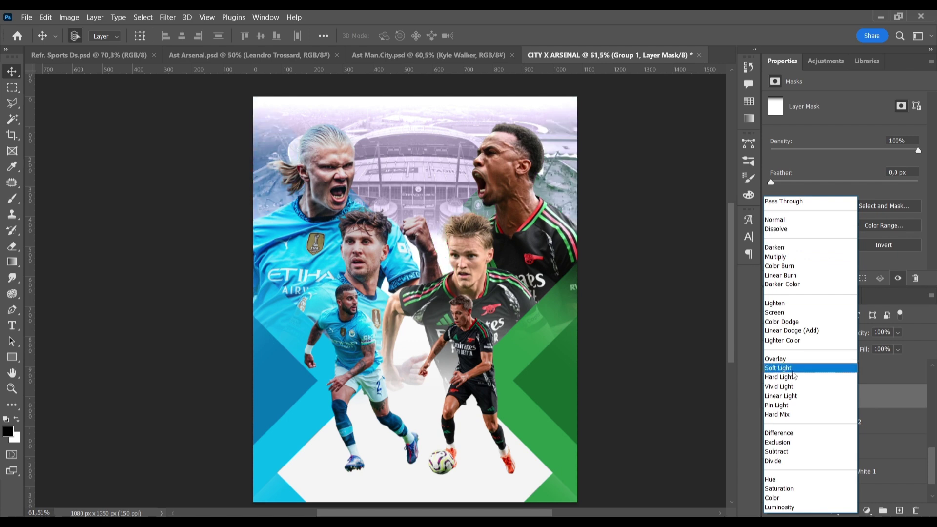
pyautogui.click(778, 377)
pyautogui.moveTo(840, 371); pyautogui.dragTo(857, 429)
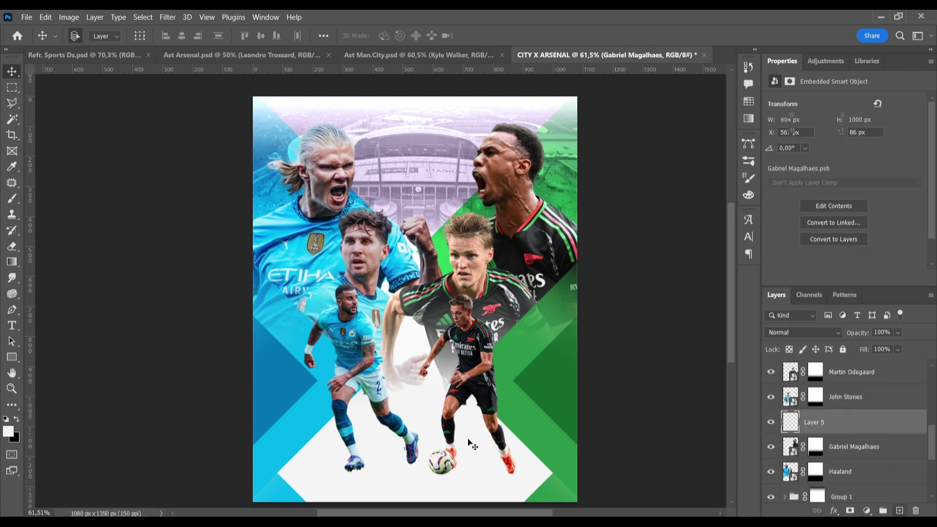
# Step: Add a new layer holding a vertical gradient and resize it with a transform
pyautogui.click(899, 511)
pyautogui.press('g')
pyautogui.moveTo(408, 294); pyautogui.dragTo(408, 202)
pyautogui.press('Return')
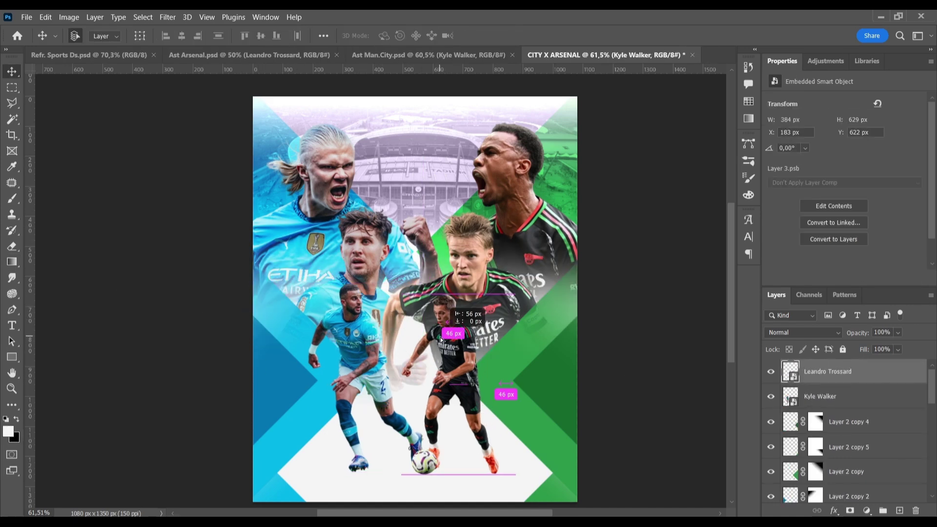
pyautogui.press('Return')
# Step: Reposition the players: lower City player about 30 px left, top-right Arsenal player slightly left
pyautogui.press('v')
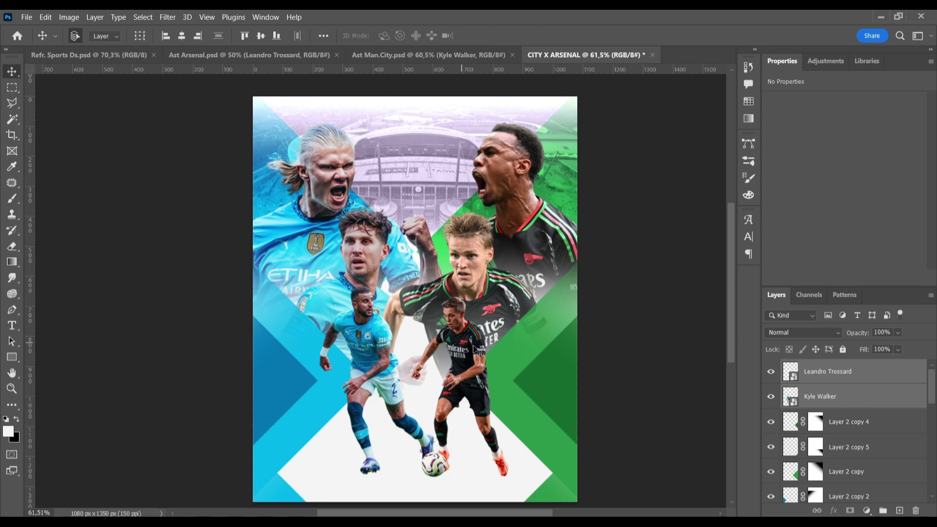
pyautogui.moveTo(429, 256); pyautogui.dragTo(432, 253)
pyautogui.hotkey('ctrl', 'z')
pyautogui.hotkey('ctrl', 'z')
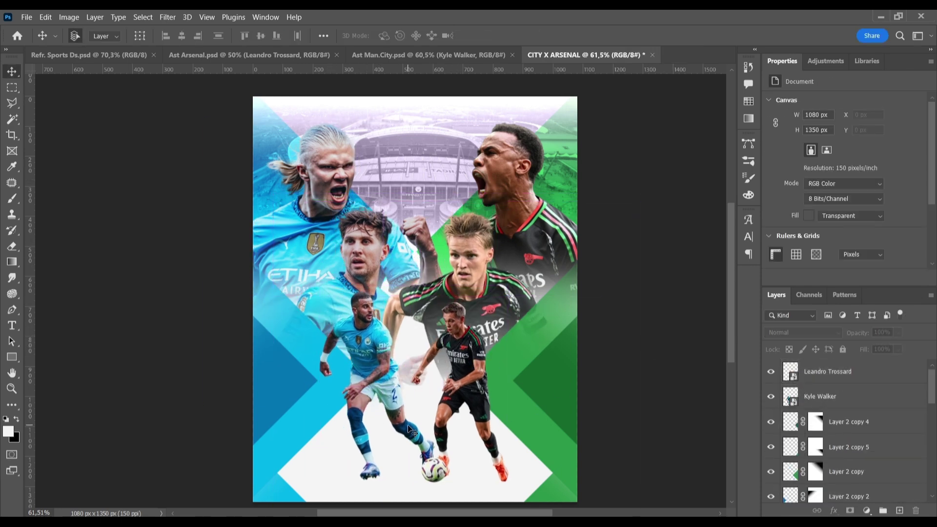
pyautogui.moveTo(408, 424); pyautogui.dragTo(393, 429)
pyautogui.click(456, 366)
pyautogui.keyDown('shift'); pyautogui.click(368, 357); pyautogui.keyUp('shift')
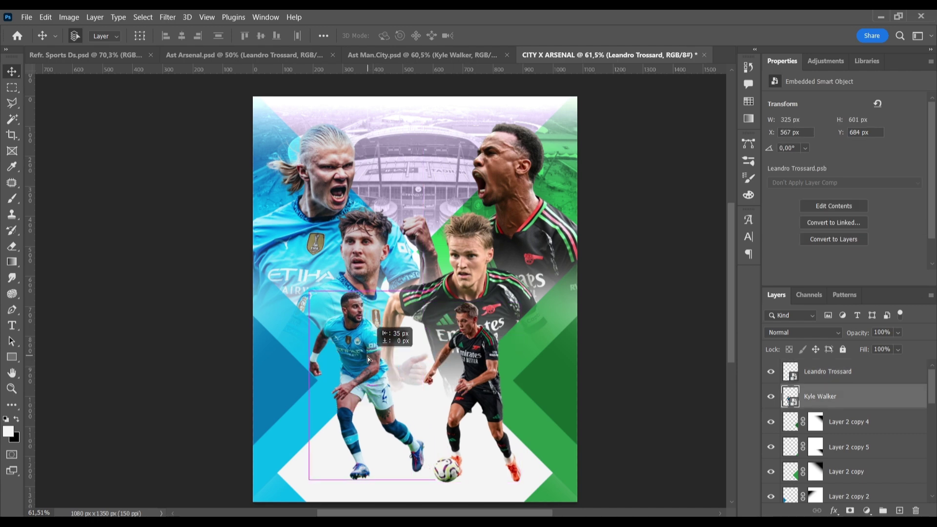
pyautogui.moveTo(458, 352); pyautogui.dragTo(470, 354)
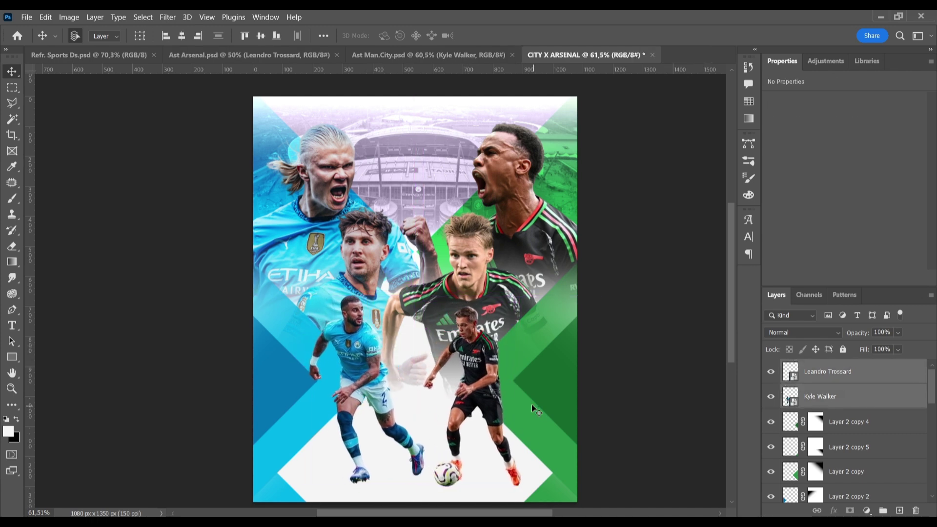
pyautogui.hotkey('ctrl', 'z')
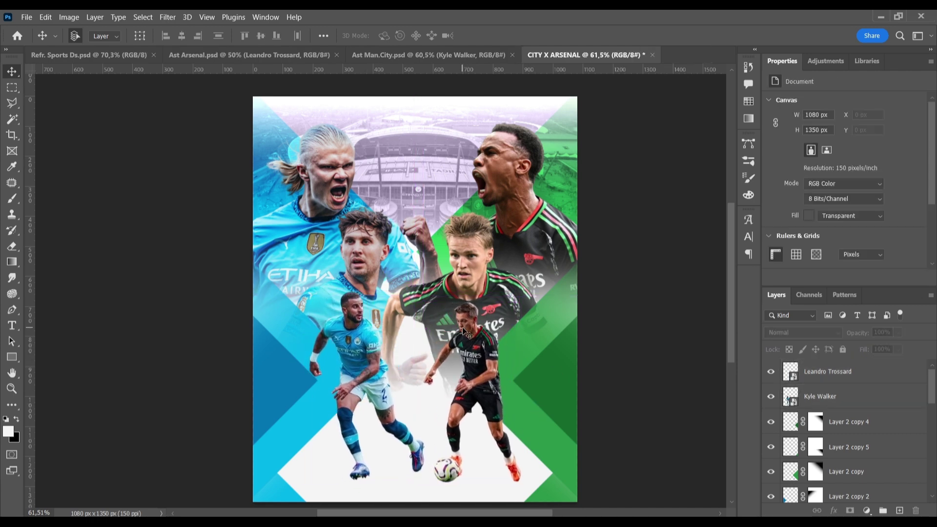
pyautogui.moveTo(519, 212); pyautogui.dragTo(516, 211)
# Step: Select the stripe group's mask and set up the brush with swapped foreground and background colours
pyautogui.scroll(-3, 844, 440)
pyautogui.click(818, 465)
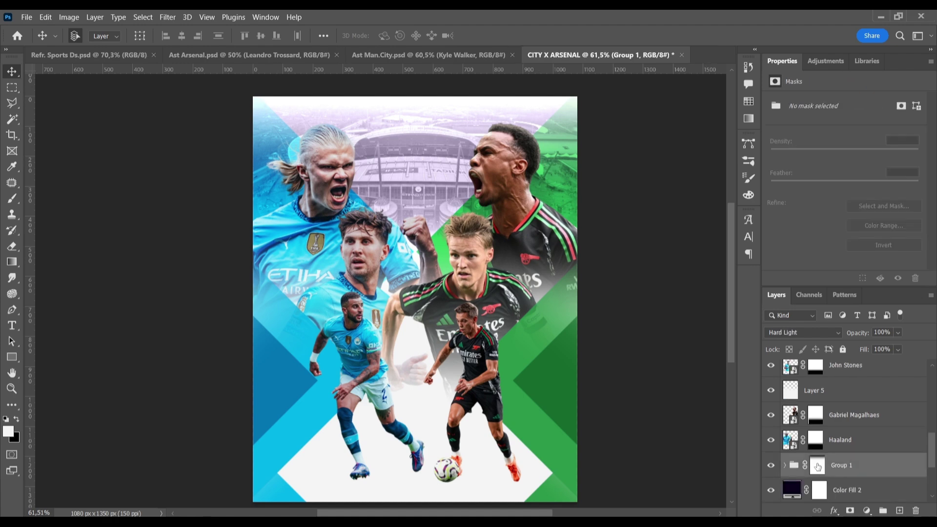
pyautogui.press('b')
pyautogui.press('x')
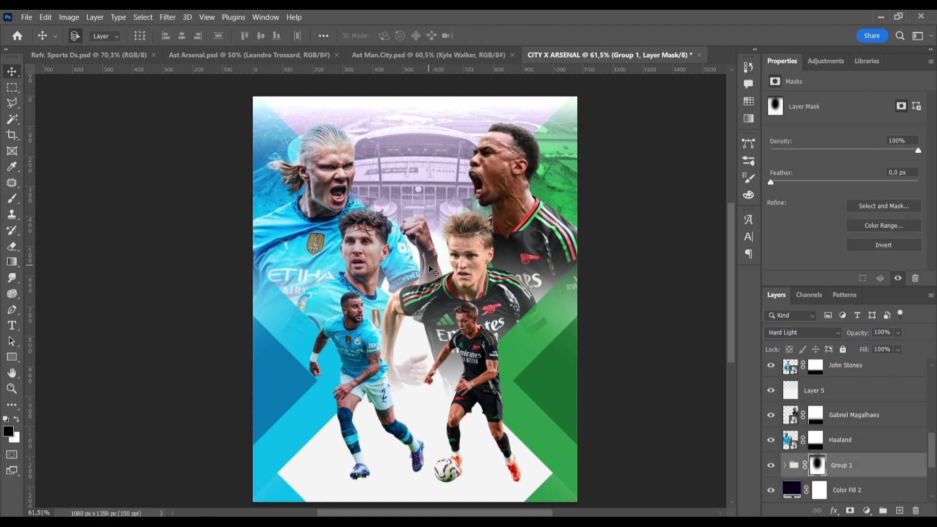
pyautogui.hotkey('alt', '.')
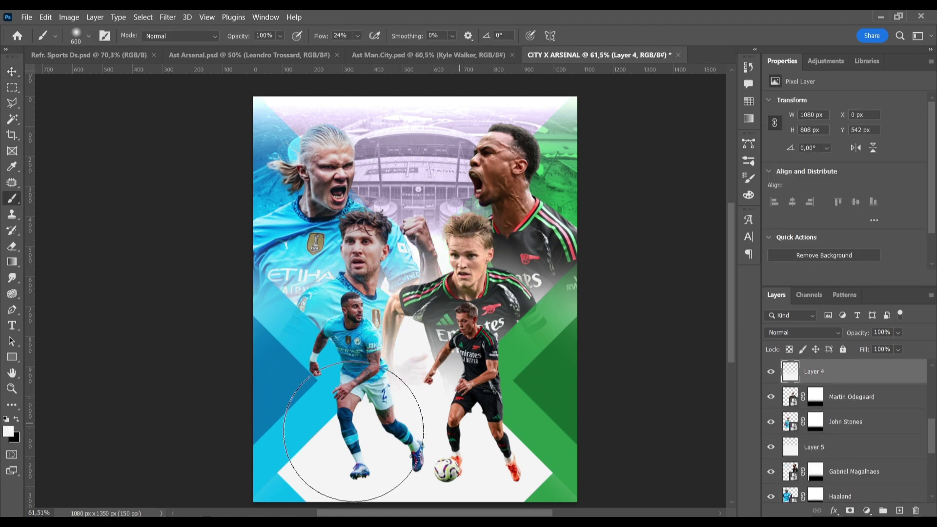
# Step: Tuck the central Arsenal player behind the central City player, shifting City 61 px right
pyautogui.press('v')
pyautogui.moveTo(851, 396); pyautogui.dragTo(851, 432)
pyautogui.moveTo(367, 265); pyautogui.dragTo(385, 265)
pyautogui.moveTo(466, 263); pyautogui.dragTo(451, 247)
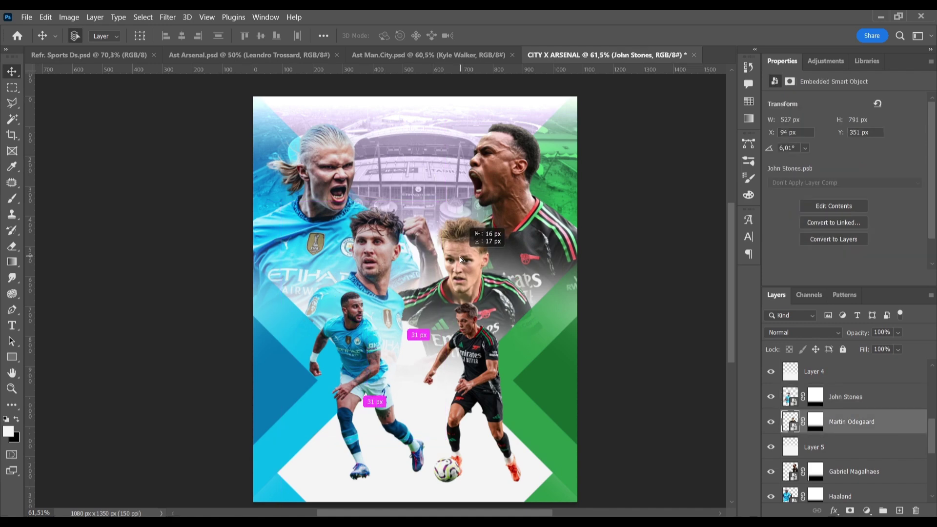
pyautogui.click(385, 245)
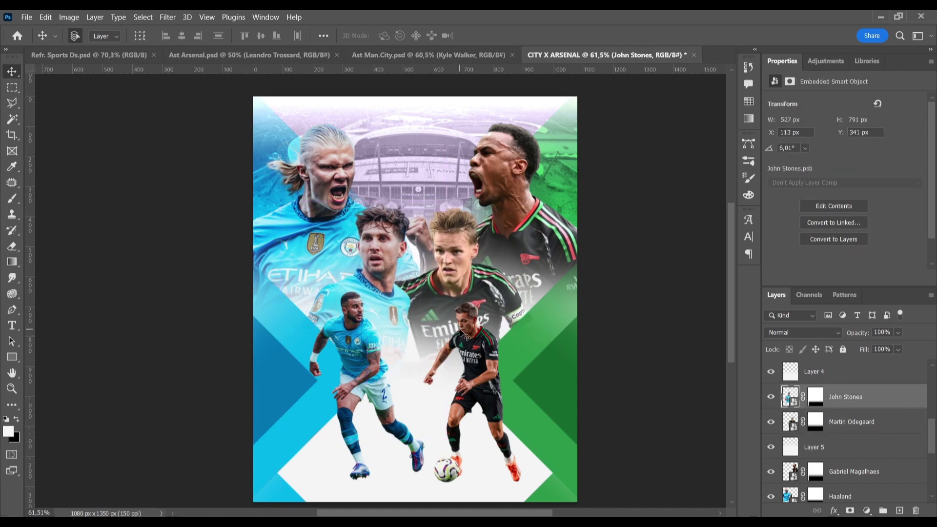
pyautogui.click(867, 510)
# Step: Add a Levels adjustment to the central City player, invert its mask and paint brightening onto him
pyautogui.click(872, 358)
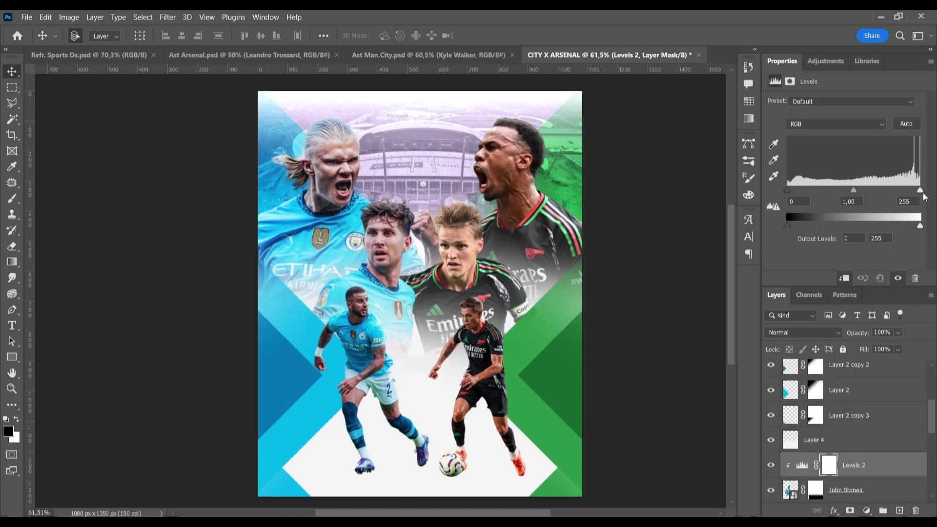
pyautogui.hotkey('ctrl', 'i')
pyautogui.press('b')
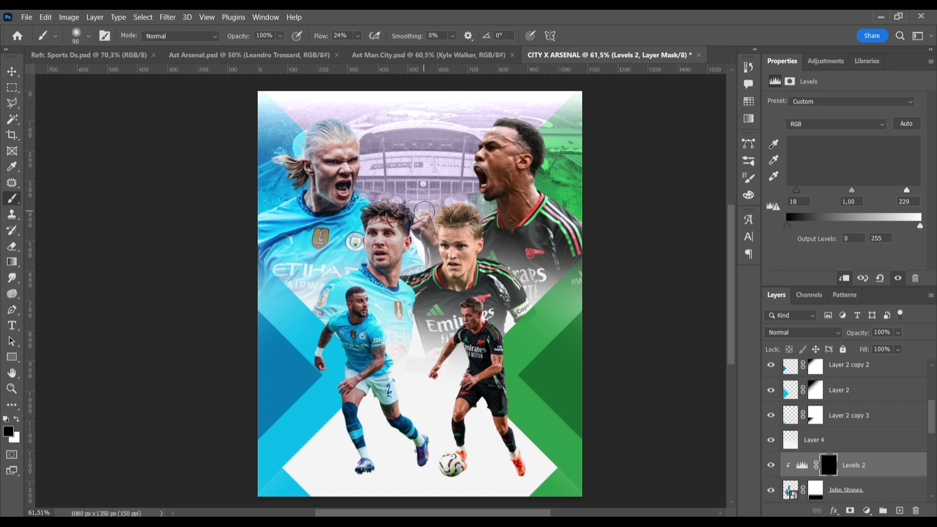
pyautogui.scroll(5, 394, 226)
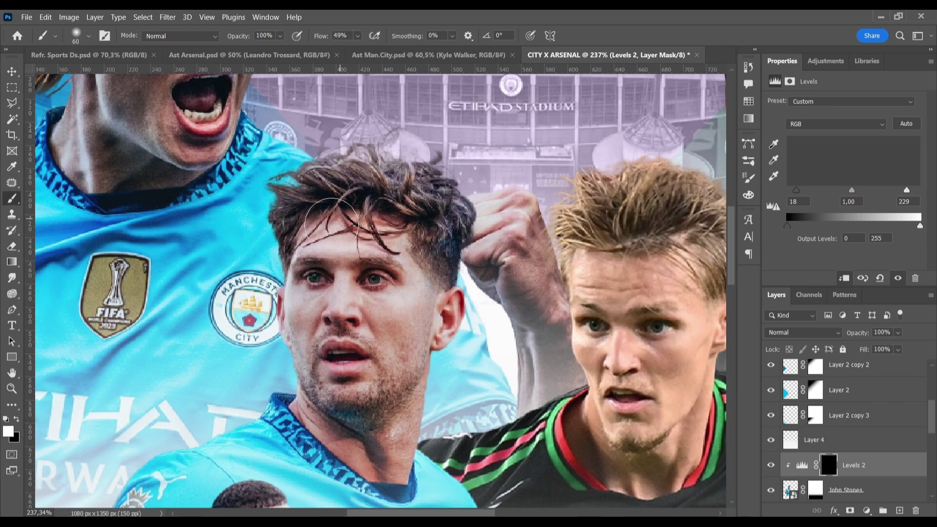
pyautogui.moveTo(399, 321); pyautogui.dragTo(409, 336)
pyautogui.scroll(-1, 355, 260)
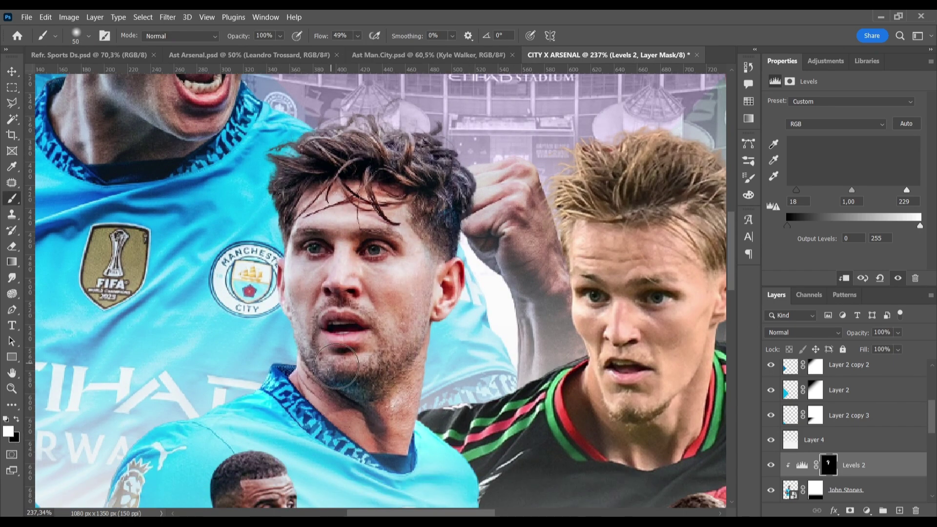
pyautogui.hotkey('ctrl', '0')
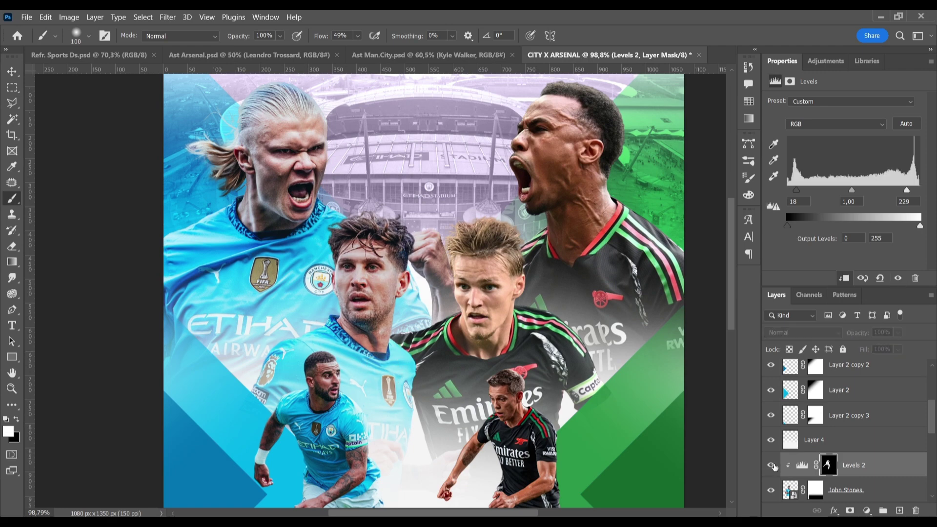
pyautogui.press('v')
# Step: Give the Arsenal midfielder a Levels adjustment (20/229) with an inverted mask painted back onto him
pyautogui.click(852, 491)
pyautogui.click(867, 510)
pyautogui.click(893, 322)
pyautogui.moveTo(787, 190); pyautogui.dragTo(797, 191)
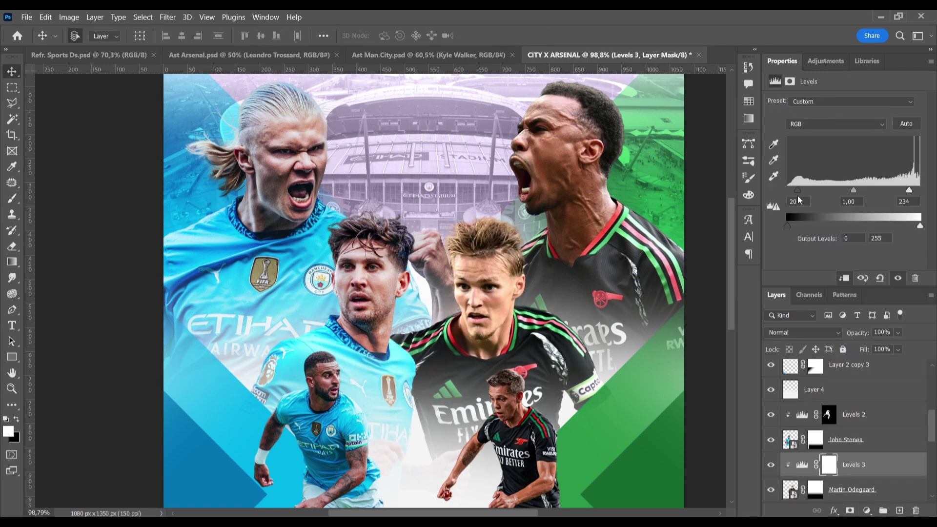
pyautogui.moveTo(909, 190); pyautogui.dragTo(907, 191)
pyautogui.hotkey('ctrl', 'i')
pyautogui.press('b')
pyautogui.scroll(3, 427, 235)
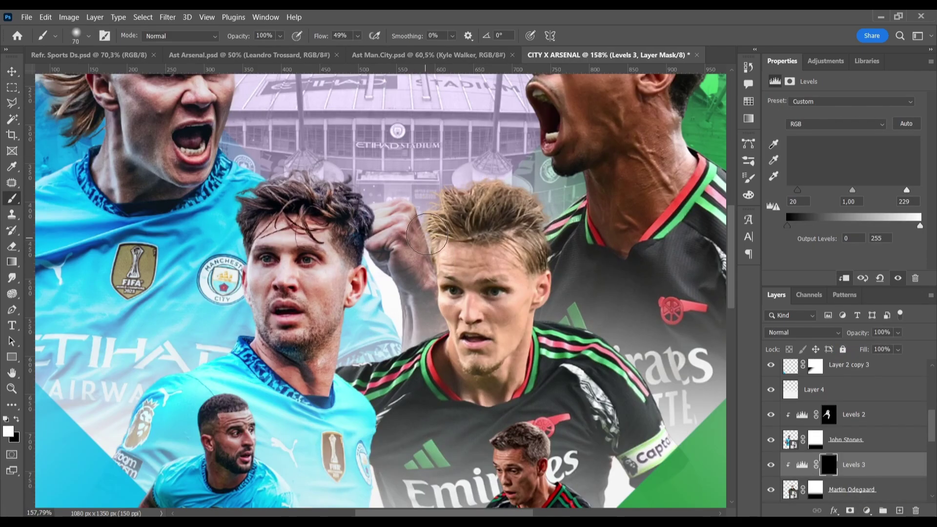
pyautogui.moveTo(584, 413); pyautogui.dragTo(458, 430)
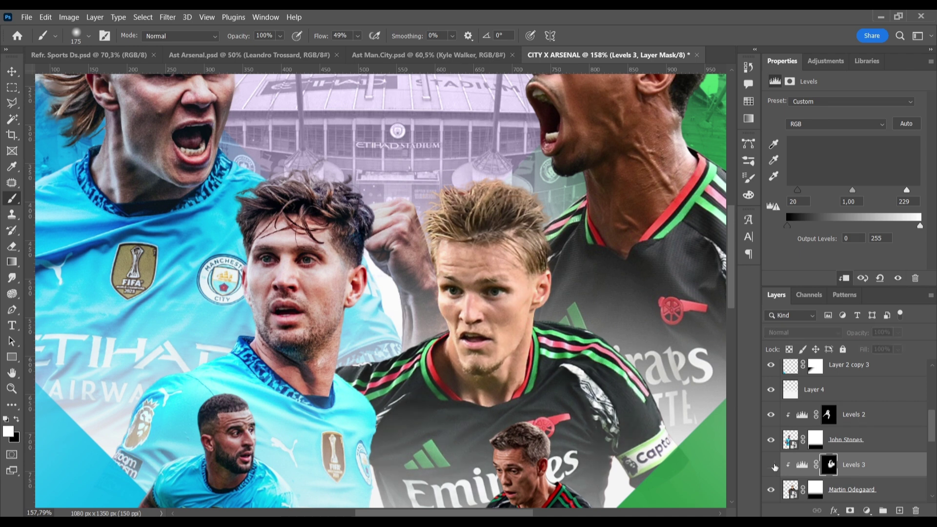
pyautogui.press('[')
pyautogui.press('[')
pyautogui.press('[')
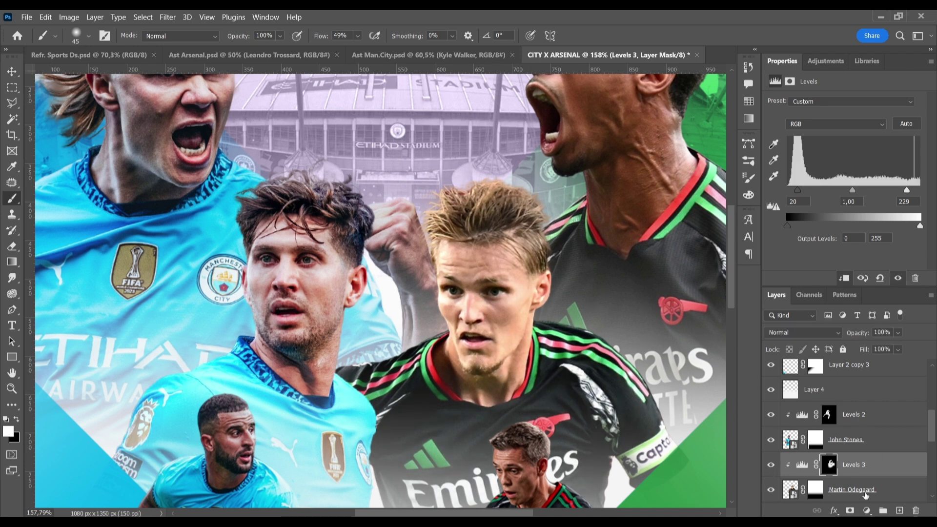
# Step: Clip a Selective Color adjustment to the midfielder and reduce yellow in its Yellows range
pyautogui.click(866, 510)
pyautogui.click(858, 509)
pyautogui.click(853, 115)
pyautogui.click(830, 130)
pyautogui.moveTo(844, 188); pyautogui.dragTo(785, 188)
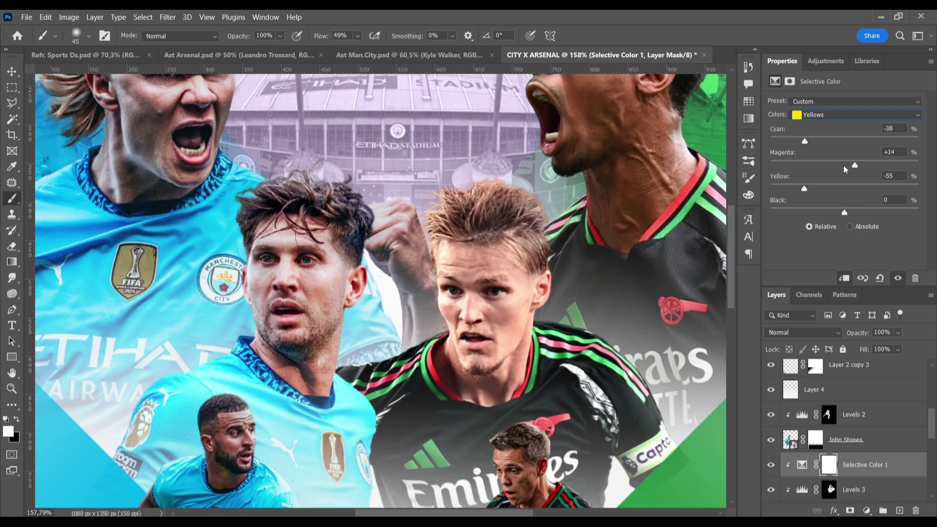
# Step: Add a Levels adjustment above the lower-left City player's layer
pyautogui.hotkey('alt', 'v')
pyautogui.press('Escape')
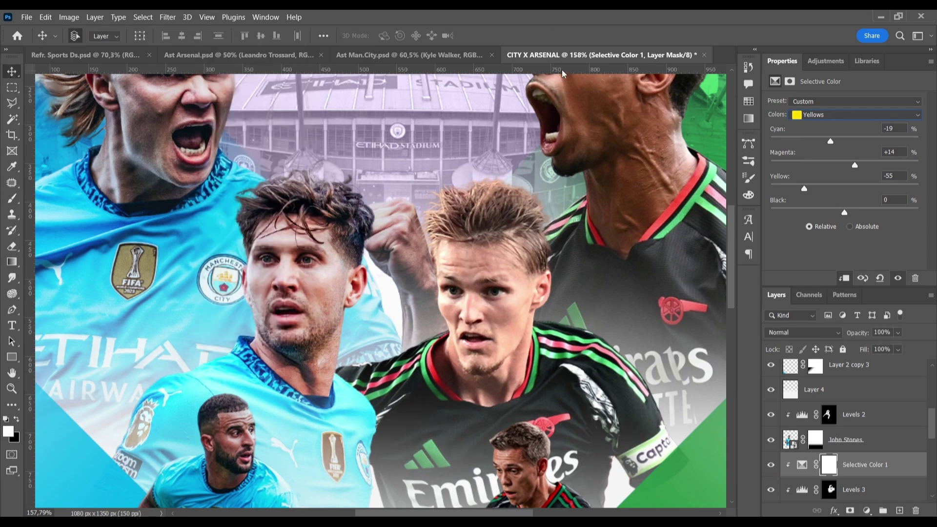
pyautogui.hotkey('ctrl', '0')
pyautogui.scroll(3, 500, 311)
pyautogui.scroll(3, 501, 311)
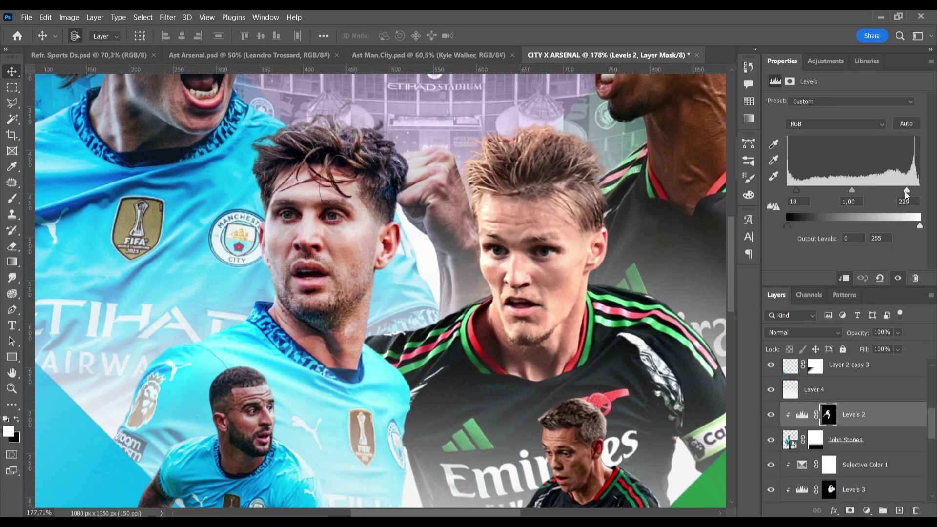
pyautogui.scroll(-3, 512, 272)
pyautogui.scroll(-2, 512, 272)
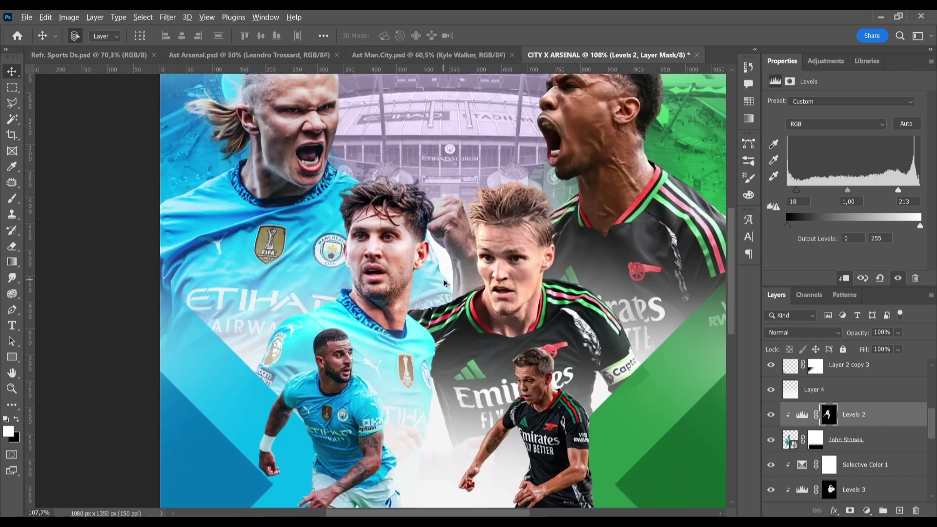
pyautogui.click(322, 332)
pyautogui.click(867, 510)
pyautogui.click(854, 344)
# Step: Clip the Levels to the lower-left City player, invert its mask and paint brightening onto him
pyautogui.hotkey('ctrl', 'alt', 'g')
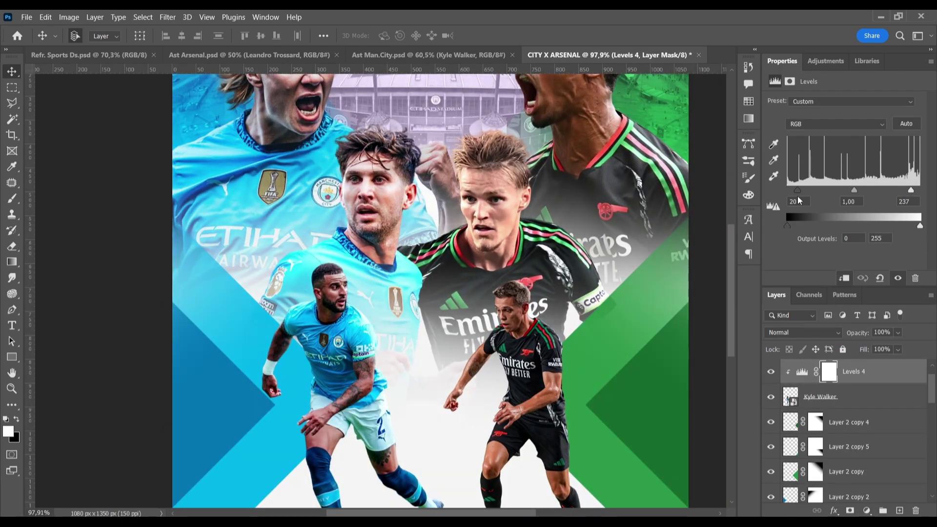
pyautogui.hotkey('ctrl', 'i')
pyautogui.press('b')
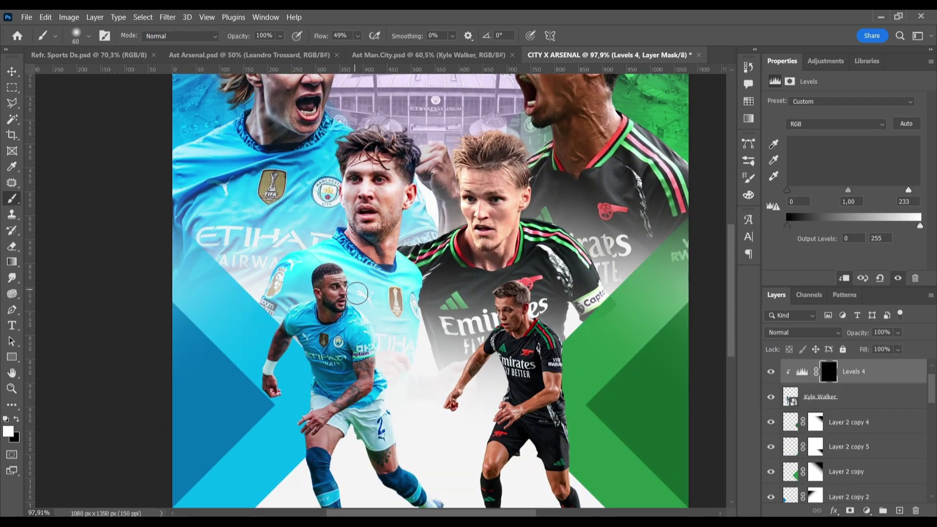
pyautogui.moveTo(380, 358); pyautogui.dragTo(310, 381)
pyautogui.scroll(-2, 310, 380)
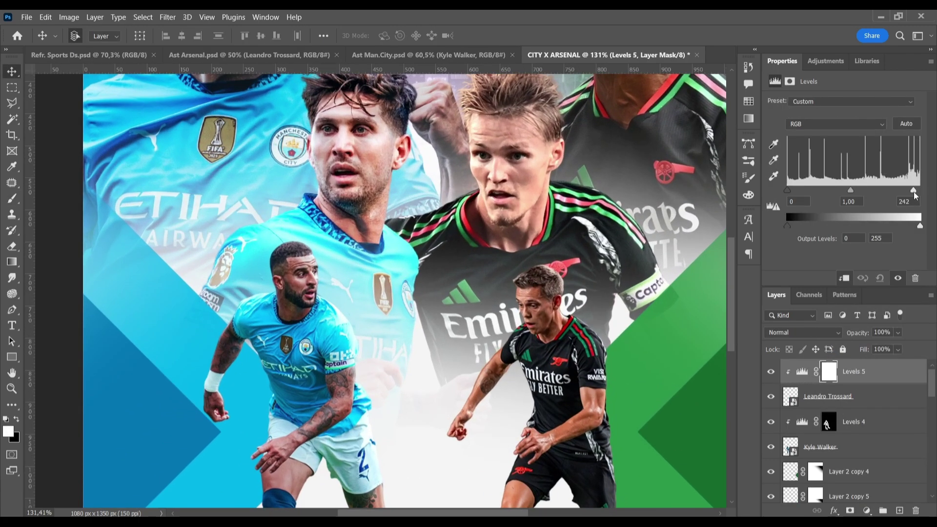
# Step: Brighten the lower-right Arsenal player with Levels, lifting highlights and black point, using an inverted painted mask
pyautogui.moveTo(913, 192); pyautogui.dragTo(898, 193)
pyautogui.moveTo(787, 192); pyautogui.dragTo(789, 196)
pyautogui.hotkey('ctrl', 'i')
pyautogui.press('b')
pyautogui.scroll(-2, 529, 214)
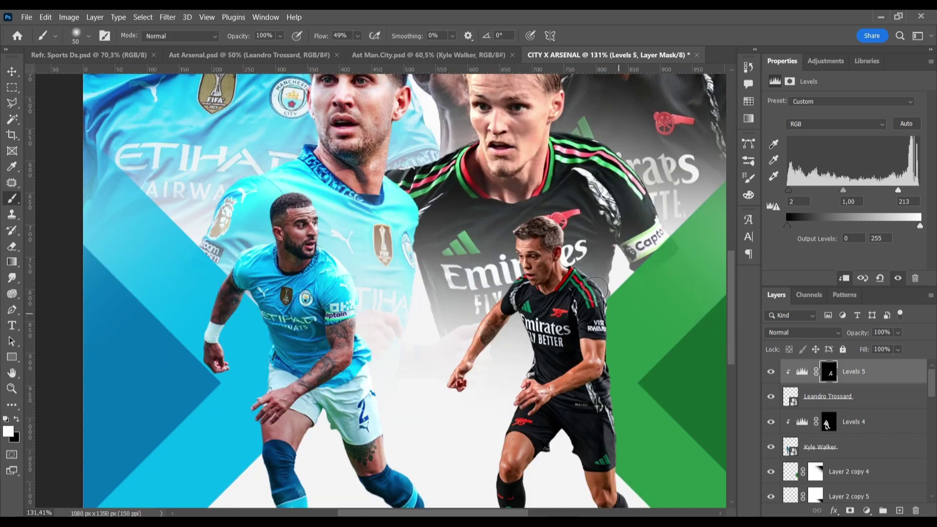
pyautogui.scroll(-4, 595, 289)
# Step: Add a clipped Selective Color adjustment for the lower-right Arsenal player
pyautogui.press('v')
pyautogui.keyDown('ctrl'); pyautogui.click(303, 325); pyautogui.keyUp('ctrl')
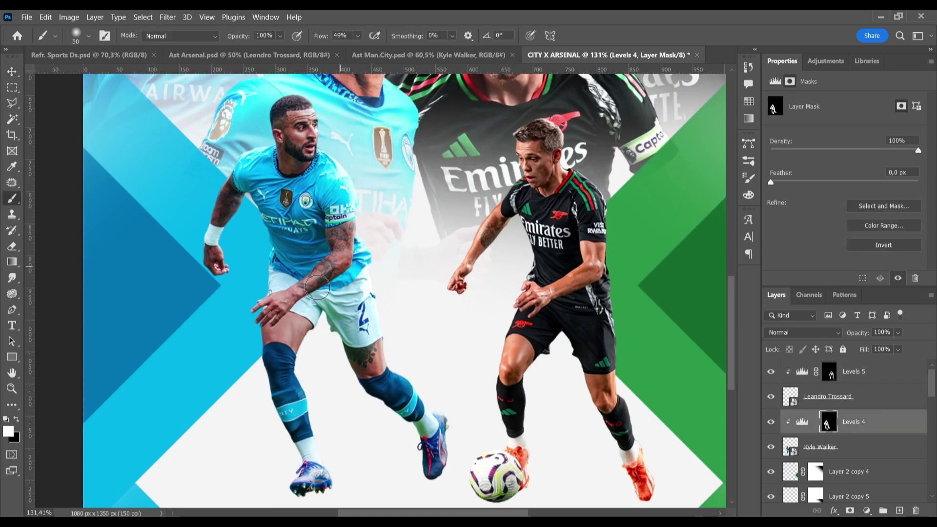
pyautogui.click(801, 422)
pyautogui.press('v')
pyautogui.click(828, 396)
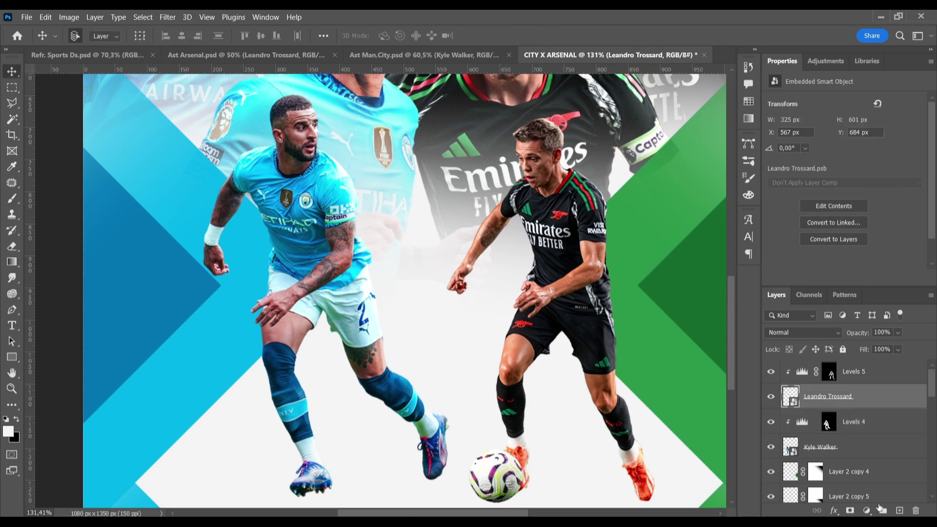
pyautogui.click(866, 510)
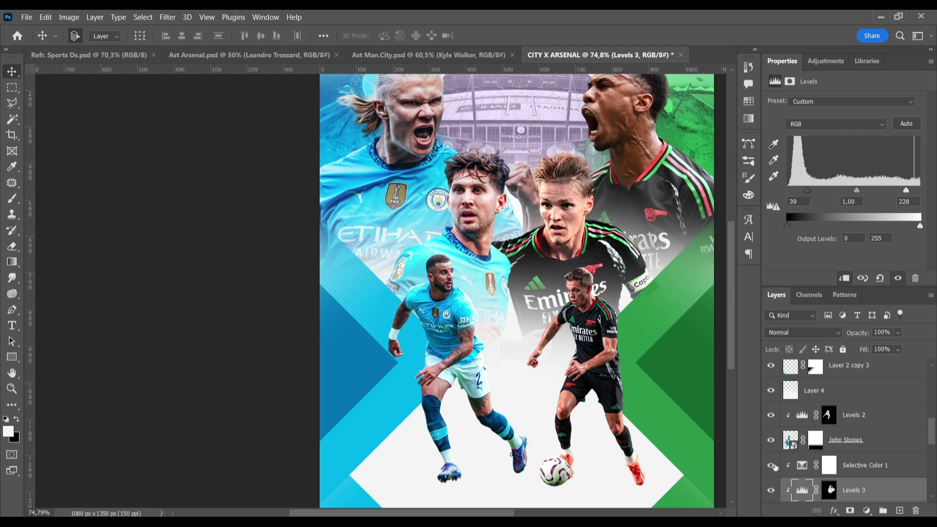
# Step: Set the midfielder's Selective Color 1 to Magenta +43, Yellow -64, and add Selective Color for the centre-left player
pyautogui.click(829, 464)
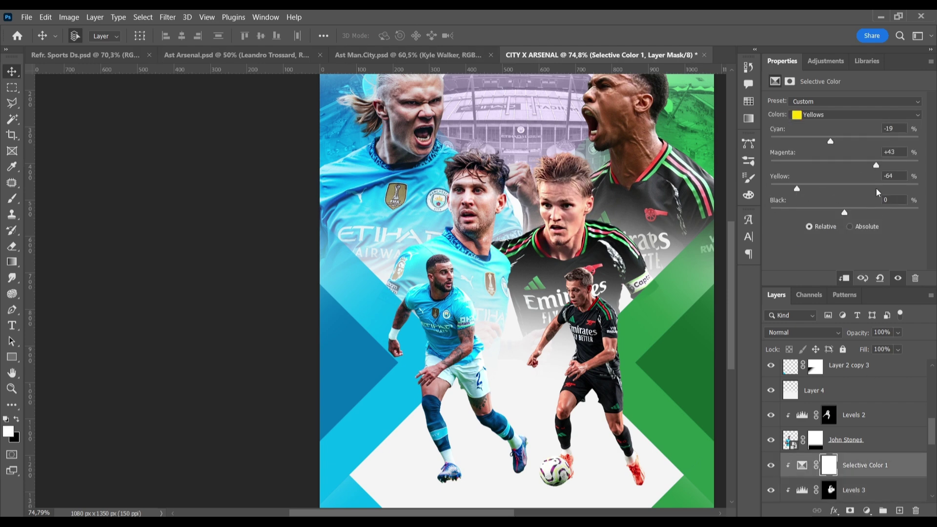
pyautogui.click(864, 415)
pyautogui.click(867, 510)
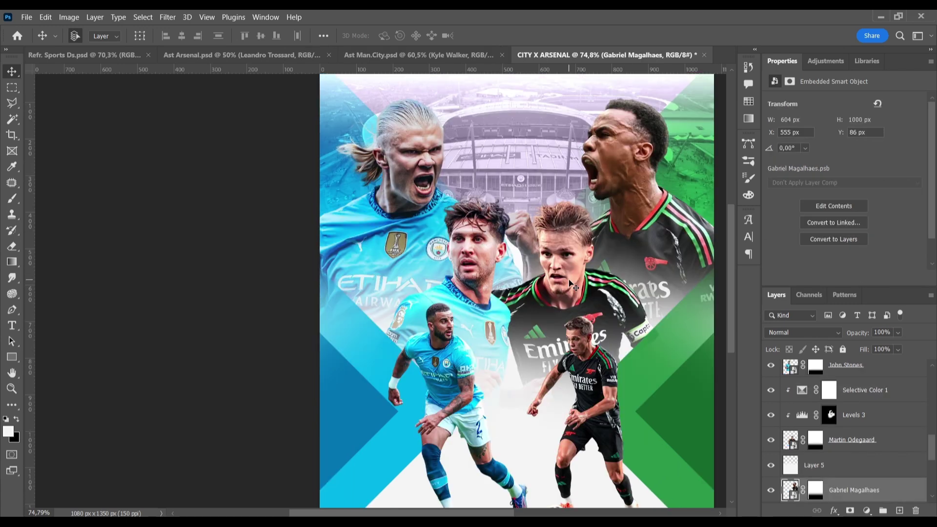
# Step: Add a clipped Levels to the shouting Arsenal player with a slightly raised black point and inverted mask
pyautogui.click(770, 469)
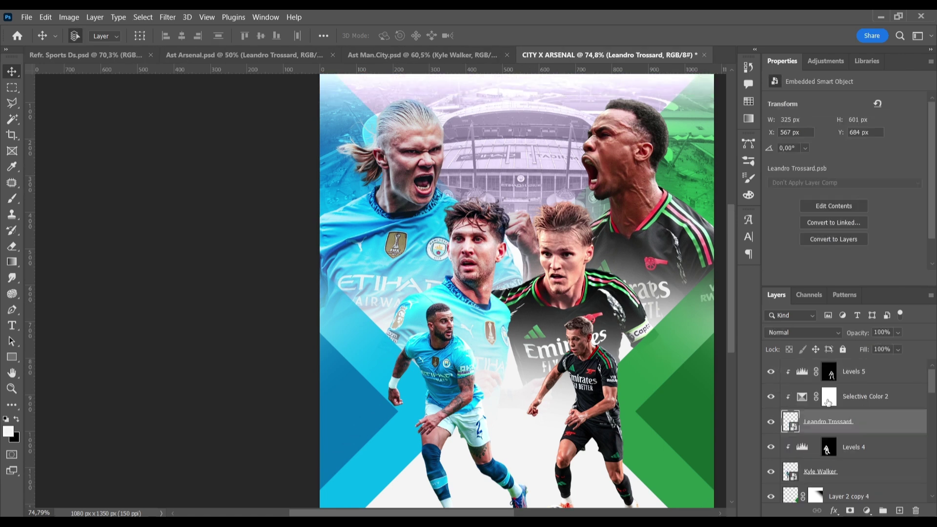
pyautogui.click(867, 510)
pyautogui.click(851, 346)
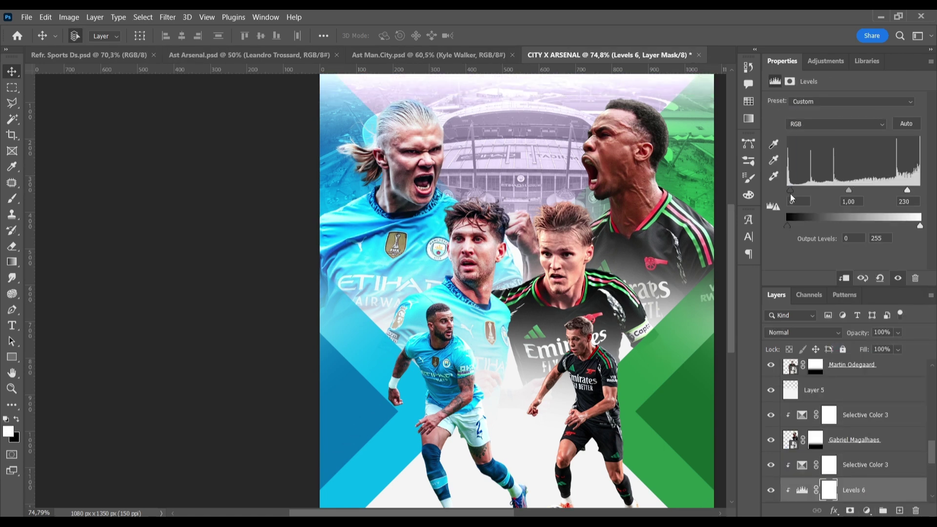
pyautogui.hotkey('ctrl', 'i')
pyautogui.press('b')
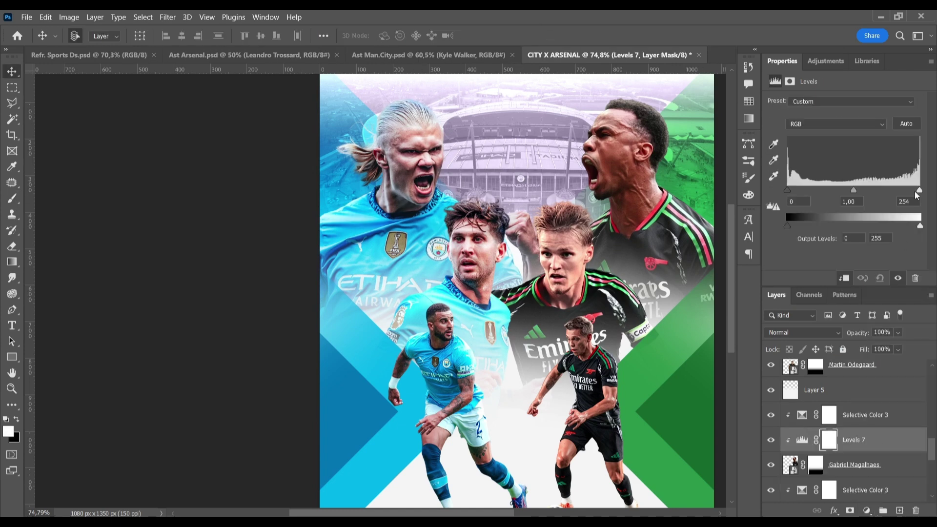
pyautogui.moveTo(787, 192); pyautogui.dragTo(790, 191)
pyautogui.hotkey('ctrl', 'i')
pyautogui.press('b')
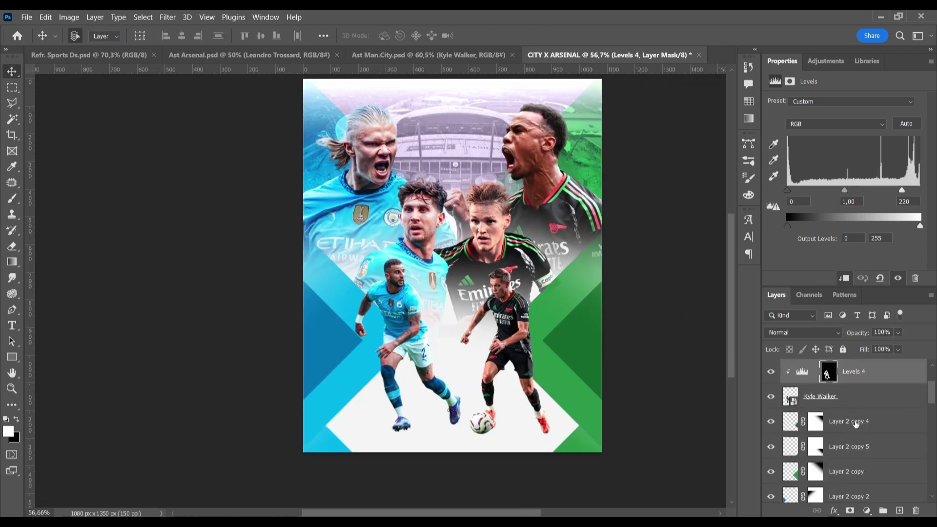
# Step: Group the two middle-row players' layers together and check the group by toggling its visibility
pyautogui.click(854, 421)
pyautogui.keyDown('shift'); pyautogui.click(854, 471); pyautogui.keyUp('shift')
pyautogui.hotkey('ctrl', 'g')
pyautogui.hotkey('ctrl', 'z')
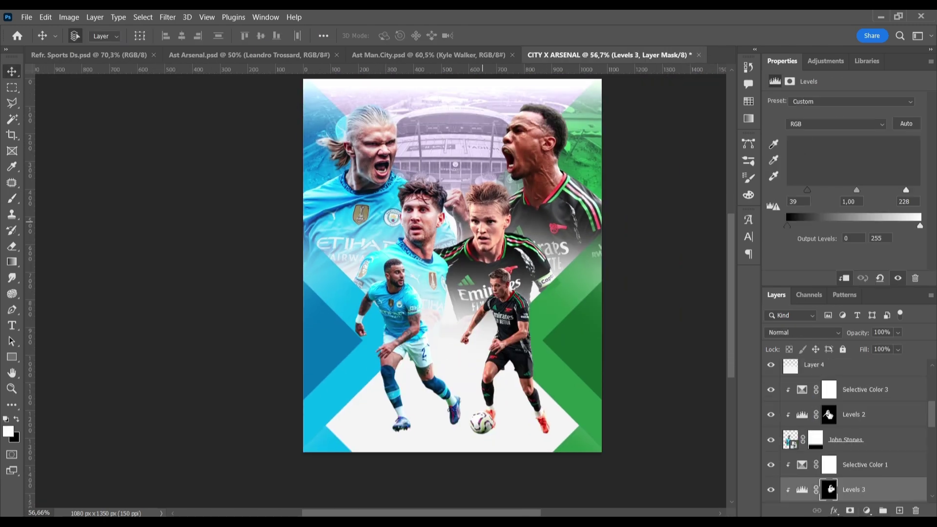
pyautogui.hotkey('ctrl', 'shift', 'z')
pyautogui.click(771, 367)
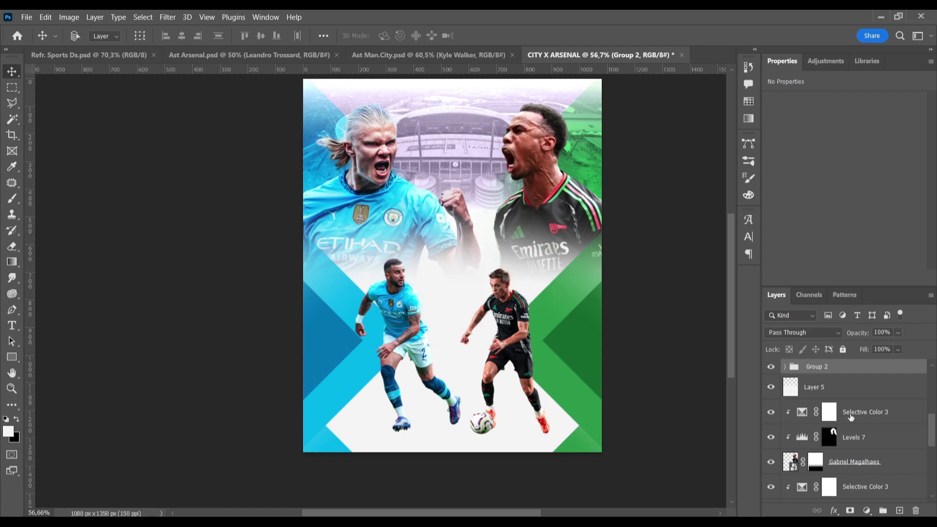
pyautogui.click(771, 366)
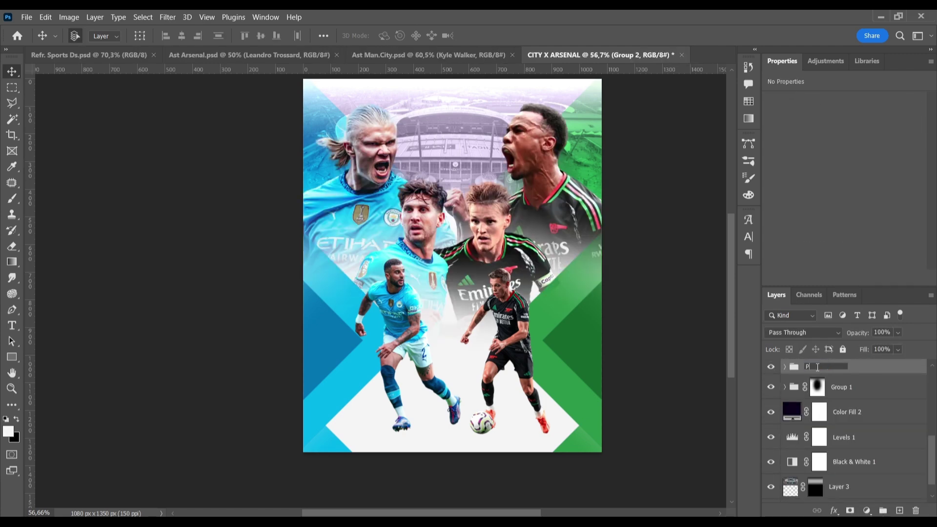
# Step: Target the Shadow layer below the lower-left player and set up a smaller soft round brush
pyautogui.click(801, 421)
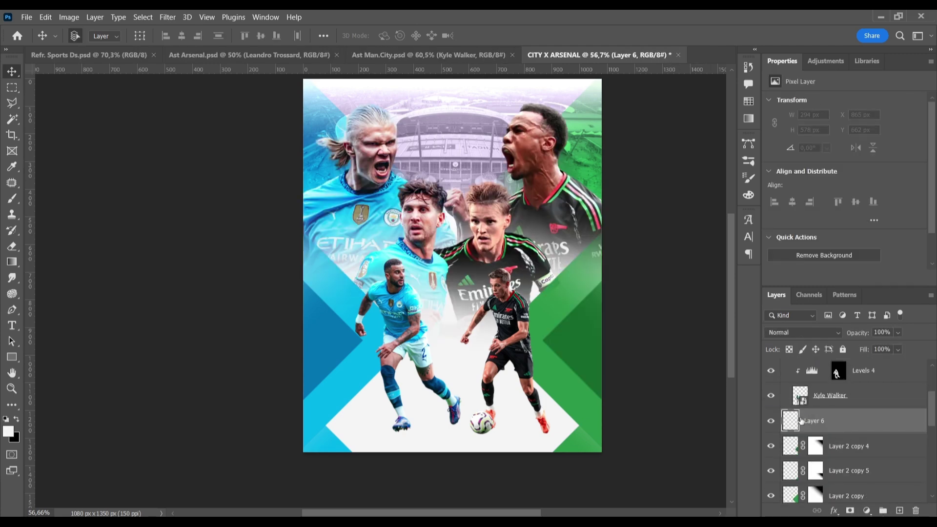
pyautogui.press('b')
pyautogui.click(89, 36)
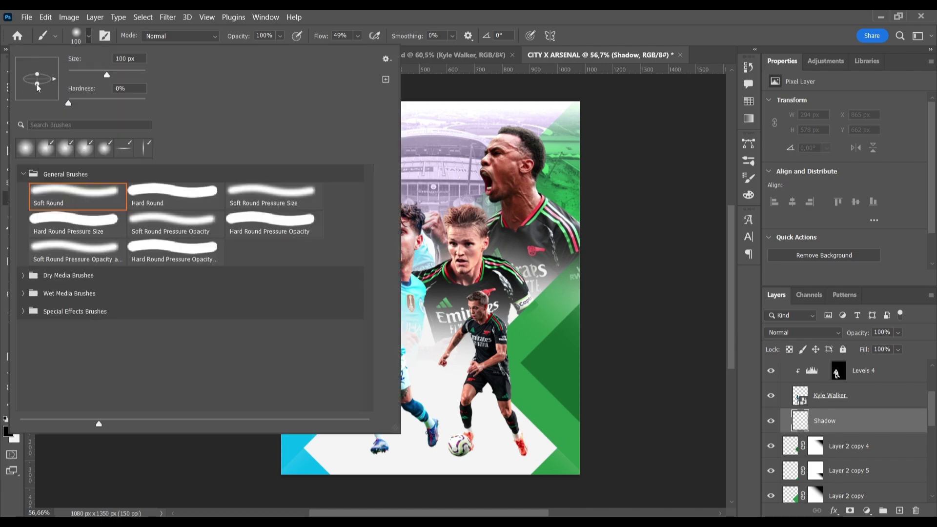
pyautogui.click(358, 35)
pyautogui.scroll(5, 476, 488)
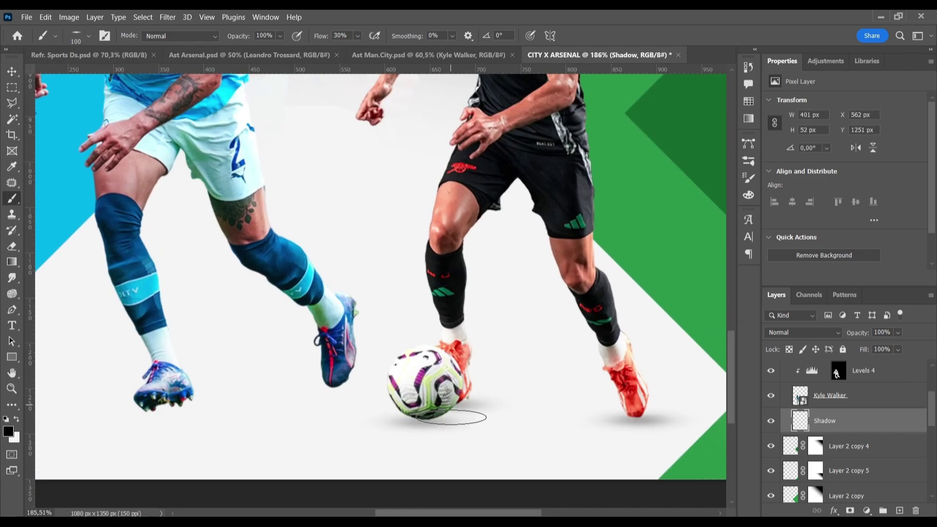
pyautogui.scroll(-4, 361, 412)
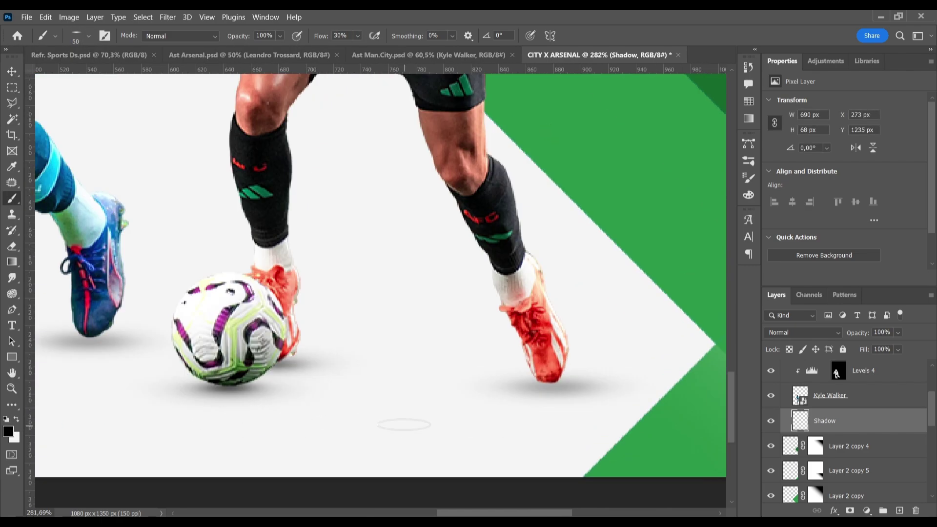
pyautogui.press('[')
pyautogui.press('[')
pyautogui.press('[')
pyautogui.scroll(3, 372, 409)
pyautogui.scroll(-5, 372, 409)
# Step: Create a new layer named S2 and paint a flat soft shadow stretched across the floor
pyautogui.keyDown('ctrl'); pyautogui.click(899, 510); pyautogui.keyUp('ctrl')
pyautogui.doubleClick(828, 445)
pyautogui.write('S2')
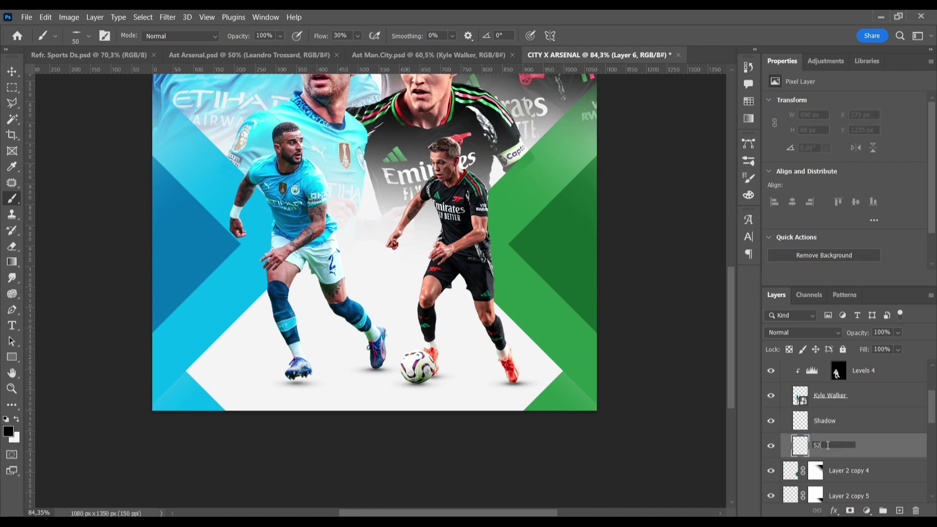
pyautogui.click(465, 380)
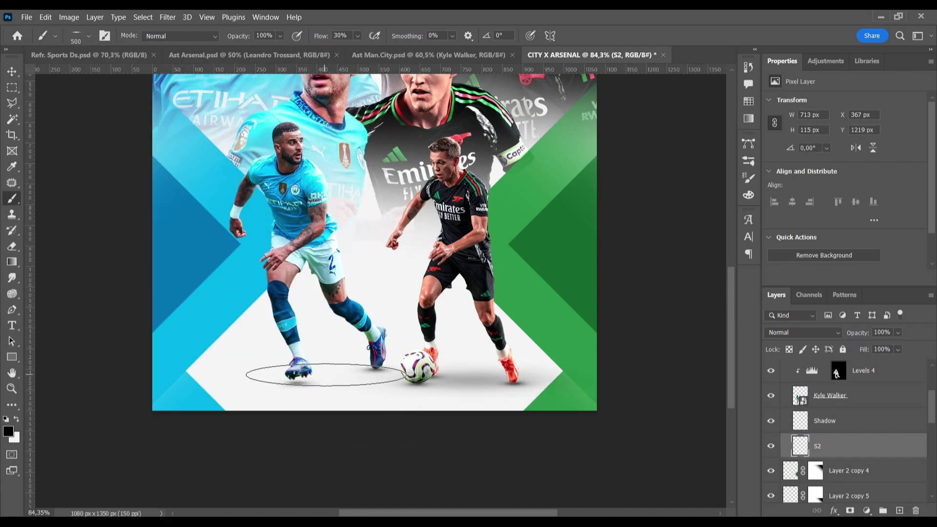
pyautogui.moveTo(325, 382); pyautogui.dragTo(488, 382)
pyautogui.press('v')
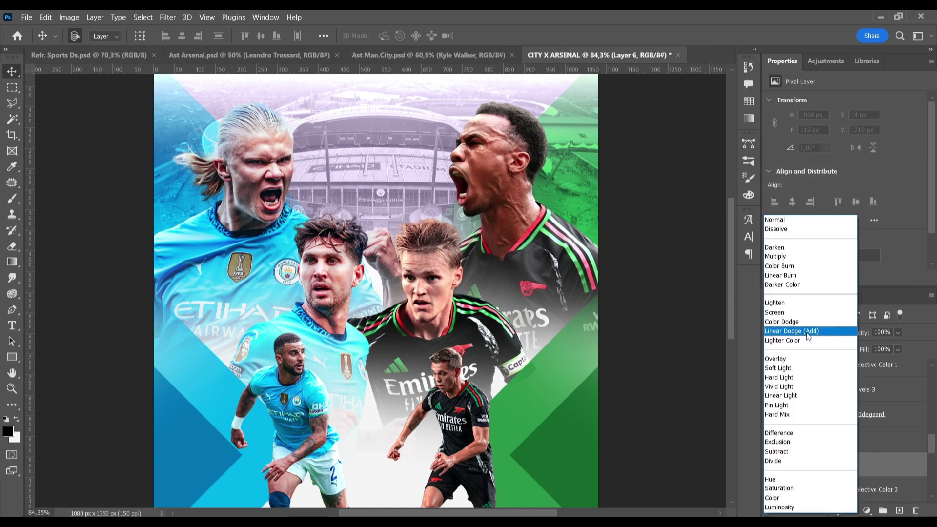
# Step: Paint soft green glow beside the top-right Arsenal player's neck and head on Layer 6
pyautogui.press('b')
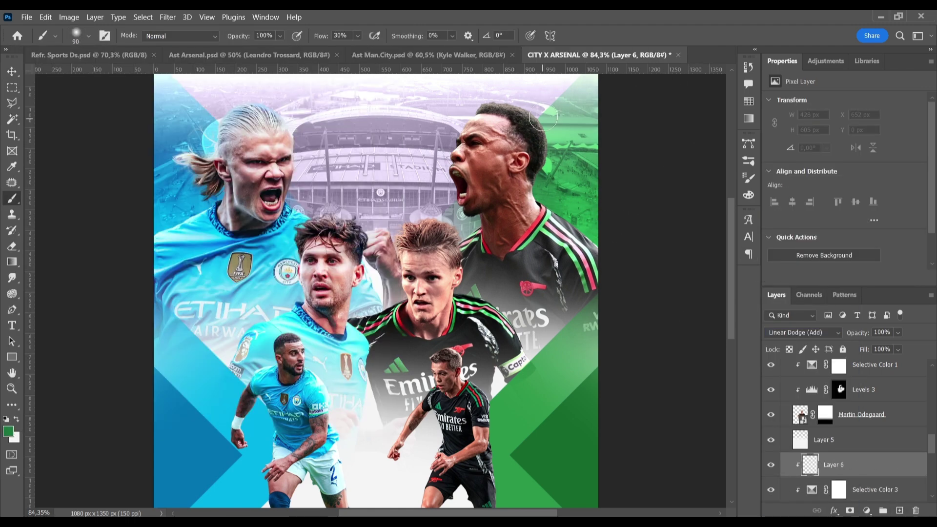
pyautogui.scroll(3, 547, 146)
pyautogui.moveTo(527, 238); pyautogui.dragTo(585, 380)
pyautogui.scroll(2, 581, 214)
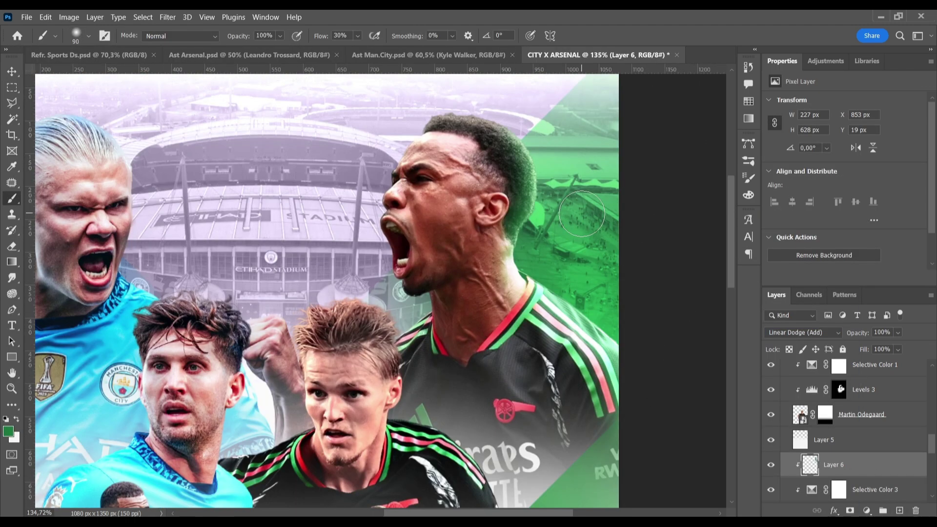
pyautogui.scroll(2, 478, 87)
pyautogui.press('[')
pyautogui.press('[')
pyautogui.press('[')
pyautogui.moveTo(398, 156); pyautogui.dragTo(385, 197)
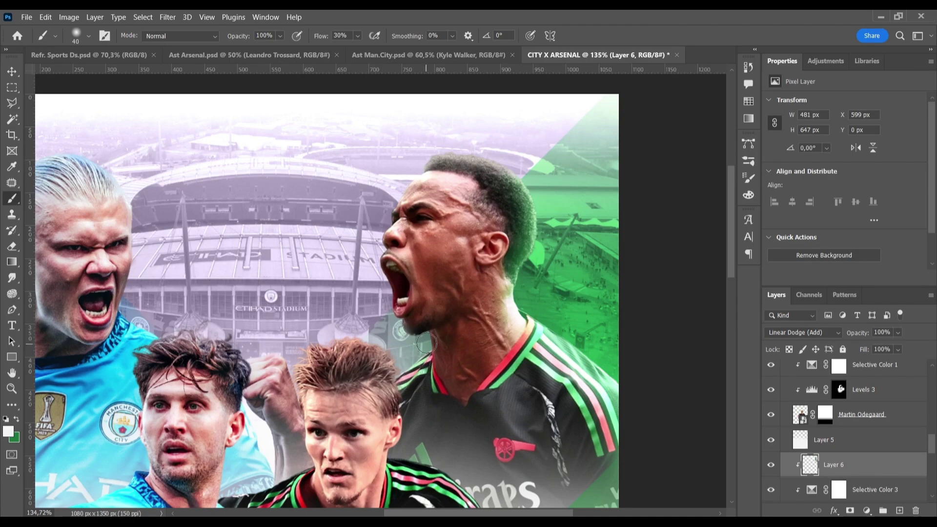
pyautogui.scroll(-2, 420, 374)
pyautogui.scroll(3, 383, 312)
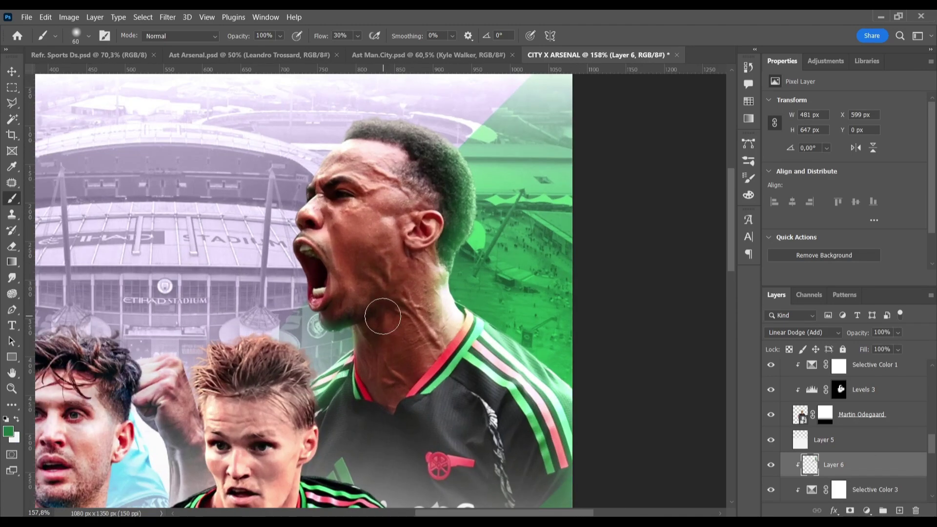
pyautogui.scroll(-4, 383, 311)
pyautogui.scroll(2, 514, 318)
pyautogui.scroll(-3, 514, 318)
# Step: Add a new Layer 7 clipped above Selective Color 1 for more green glow
pyautogui.click(861, 414)
pyautogui.scroll(1, 849, 429)
pyautogui.click(873, 395)
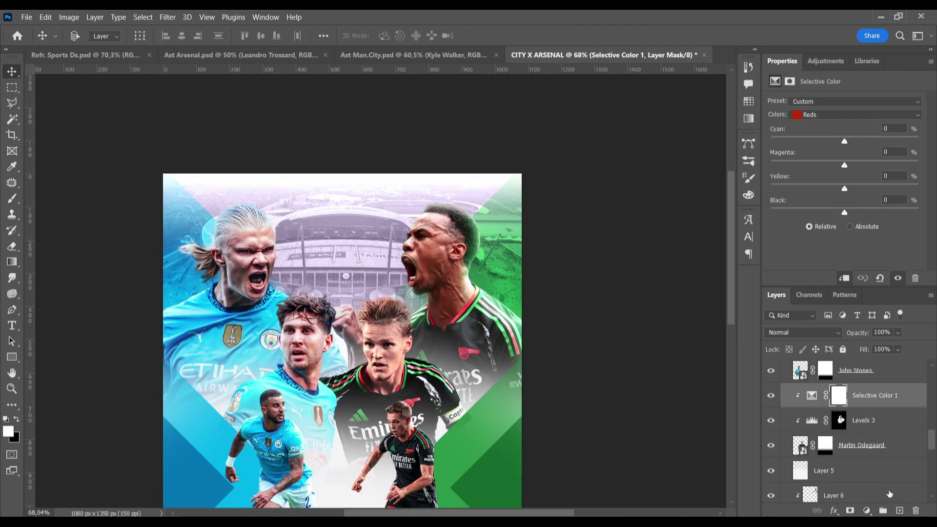
pyautogui.hotkey('ctrl', 'shift', 'alt', 'n')
pyautogui.press('v')
pyautogui.press('b')
pyautogui.scroll(3, 427, 390)
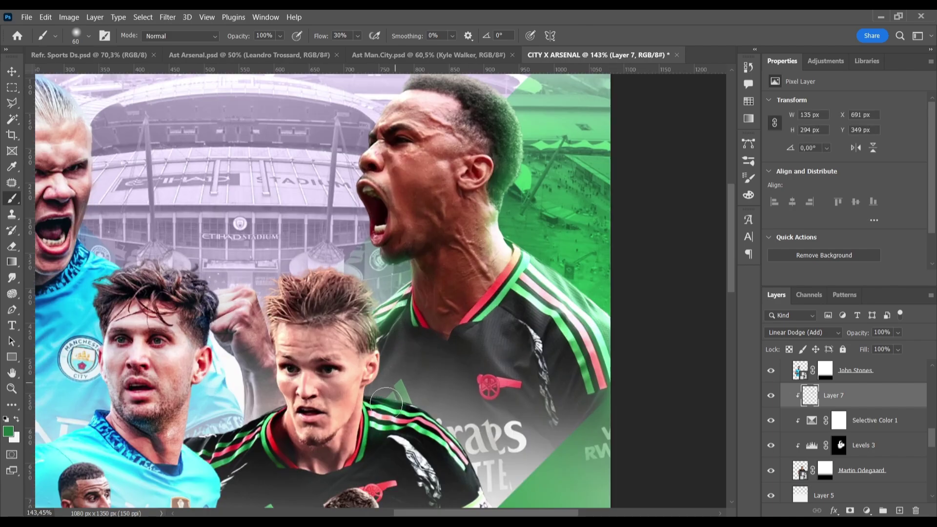
pyautogui.scroll(1, 427, 390)
pyautogui.scroll(-2, 438, 342)
pyautogui.scroll(-1, 552, 451)
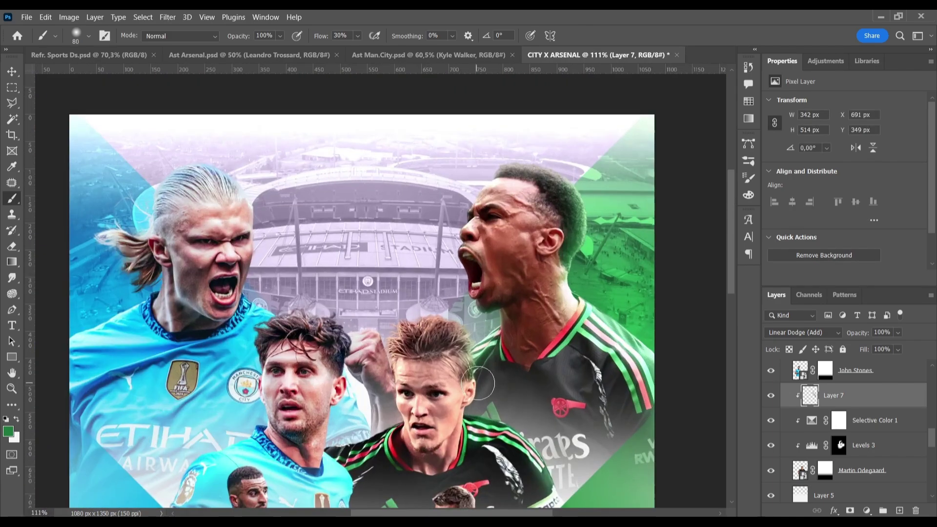
pyautogui.scroll(2, 352, 430)
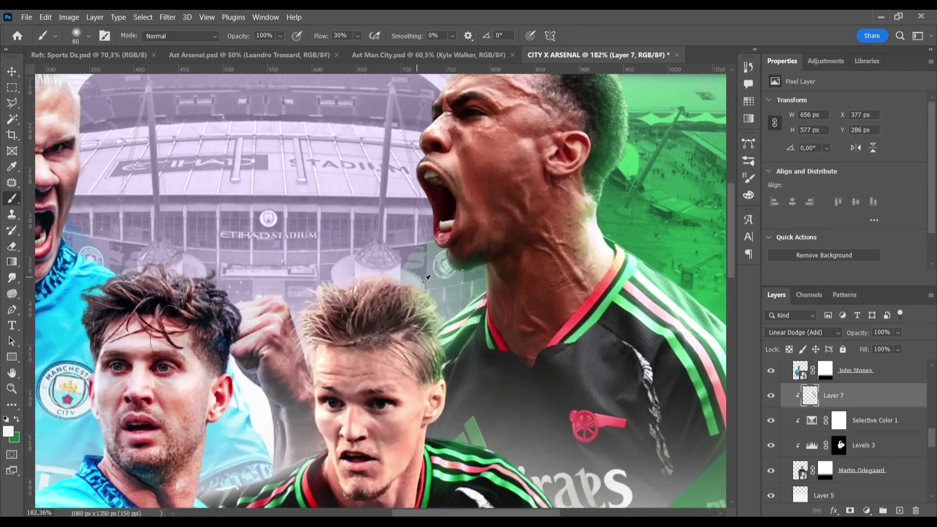
pyautogui.scroll(-2, 391, 390)
pyautogui.scroll(-2, 440, 342)
pyautogui.scroll(5, 492, 290)
pyautogui.scroll(-5, 492, 290)
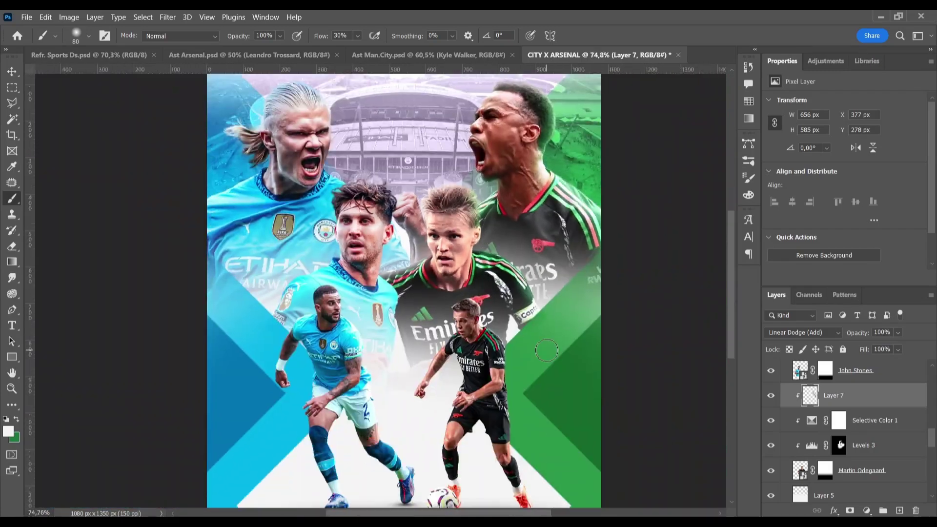
pyautogui.keyDown('ctrl'); pyautogui.click(493, 292); pyautogui.keyUp('ctrl')
# Step: Create clipped Linear Dodge Layer 8 above Levels 5 and paint rim highlights on the lower Arsenal player
pyautogui.hotkey('ctrl', 'shift', 'alt', 'n')
pyautogui.scroll(2, 493, 310)
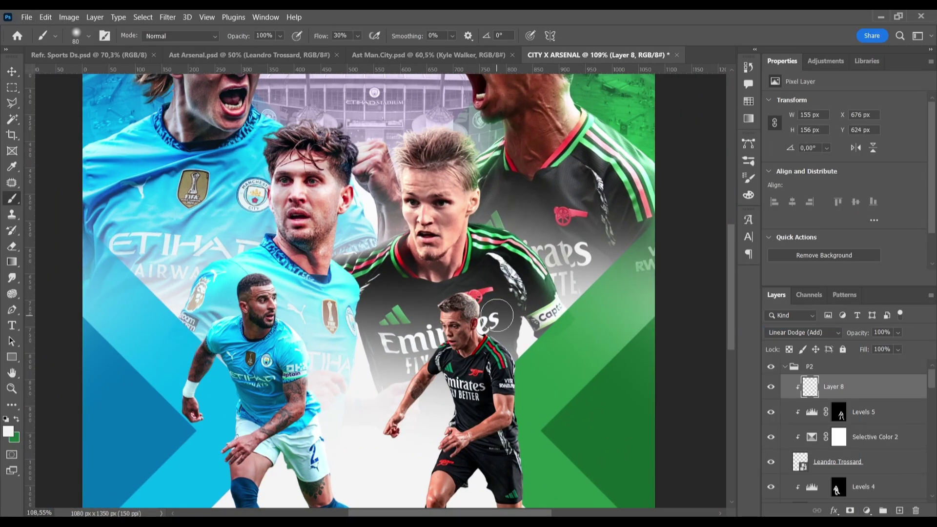
pyautogui.scroll(2, 466, 290)
pyautogui.scroll(-2, 540, 449)
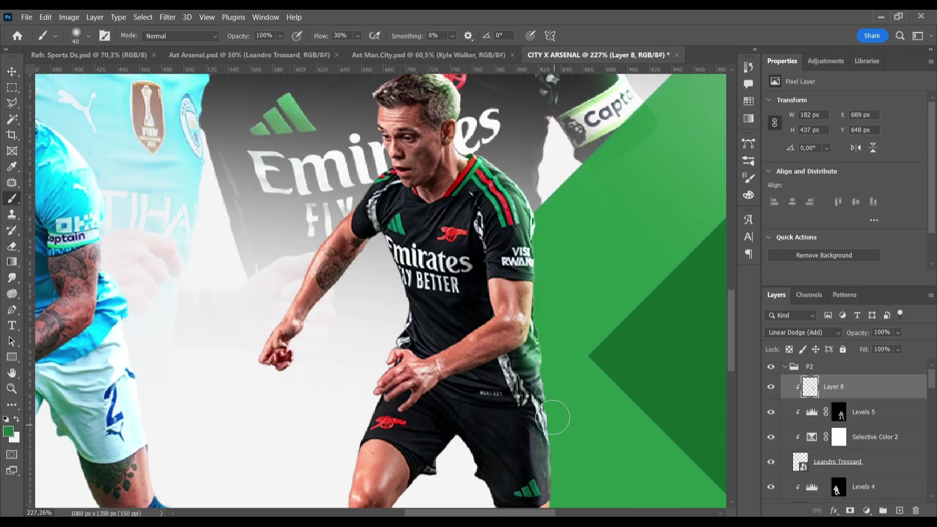
pyautogui.scroll(-3, 547, 371)
pyautogui.scroll(-2, 551, 317)
pyautogui.scroll(2, 558, 297)
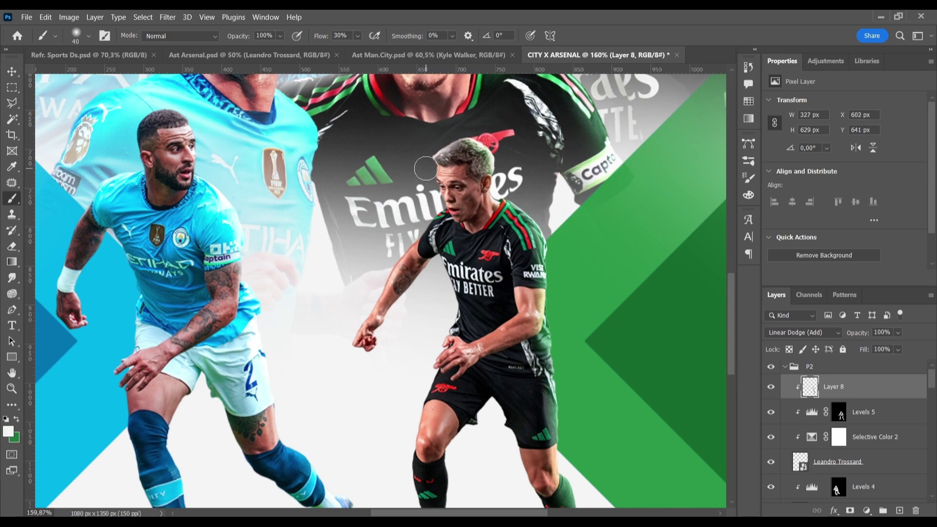
pyautogui.press('[')
pyautogui.press('[')
pyautogui.press('[')
pyautogui.scroll(2, 426, 168)
pyautogui.scroll(2, 353, 331)
pyautogui.scroll(-3, 305, 383)
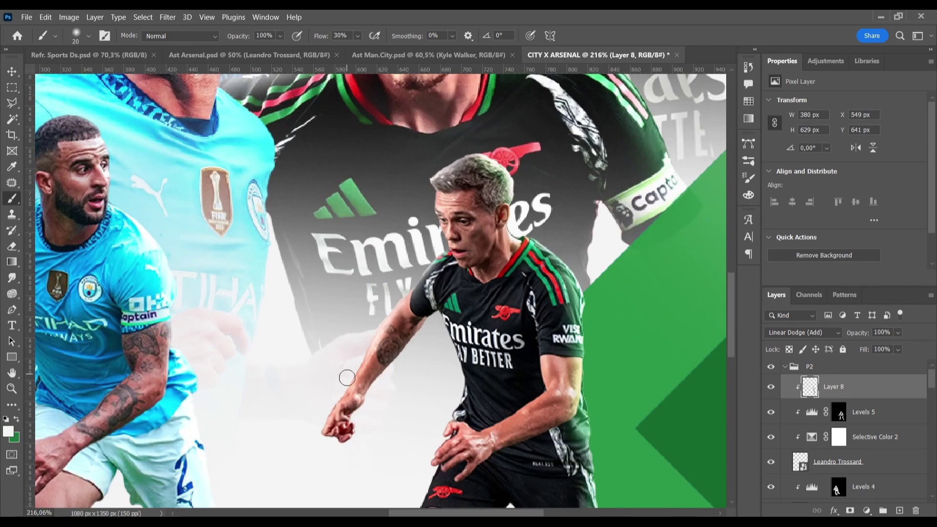
pyautogui.scroll(-2, 382, 318)
pyautogui.press(']')
pyautogui.scroll(-3, 388, 415)
pyautogui.scroll(-2, 388, 415)
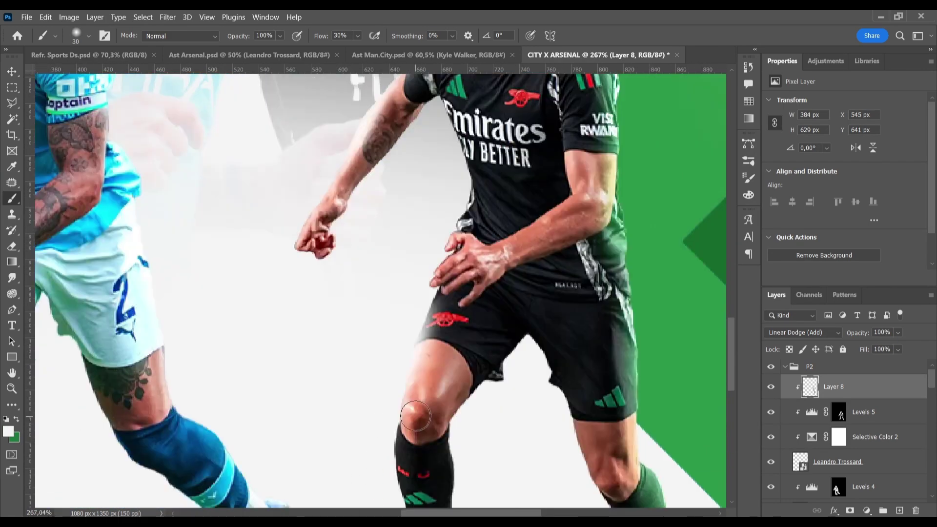
pyautogui.scroll(1, 385, 341)
pyautogui.scroll(-4, 368, 300)
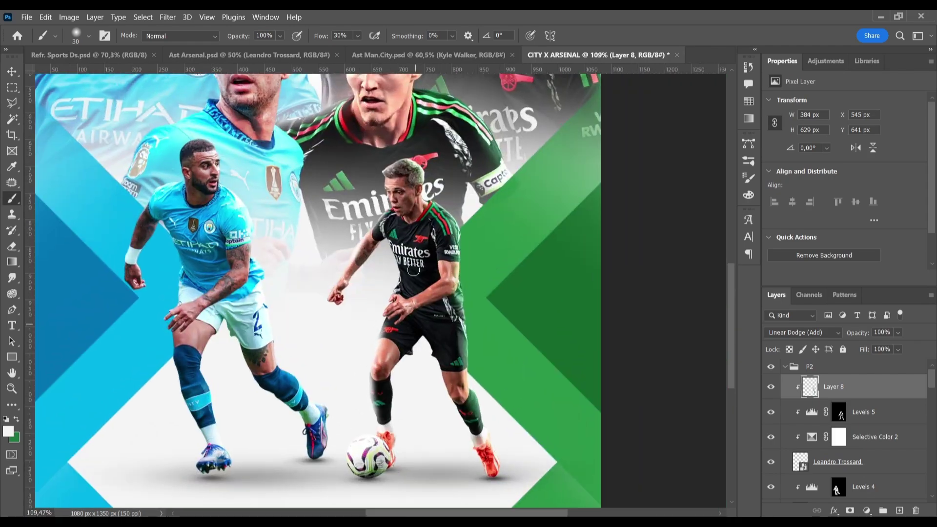
pyautogui.scroll(5, 415, 195)
pyautogui.scroll(-2, 390, 229)
pyautogui.scroll(4, 363, 240)
# Step: Mask back part of Layer 8's highlights by painting black with default colours
pyautogui.press('d')
pyautogui.scroll(-2, 363, 240)
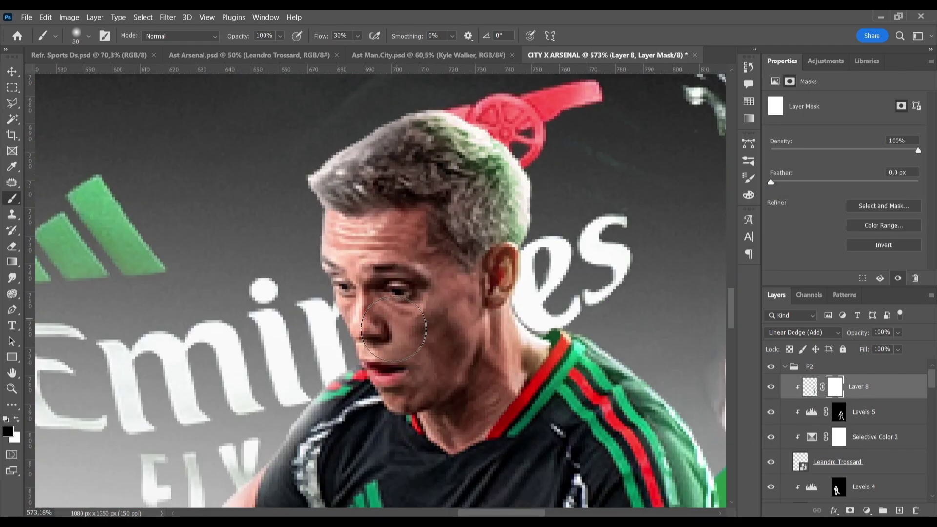
pyautogui.scroll(-5, 235, 391)
pyautogui.scroll(-3, 234, 390)
pyautogui.scroll(3, 318, 289)
pyautogui.scroll(-2, 318, 289)
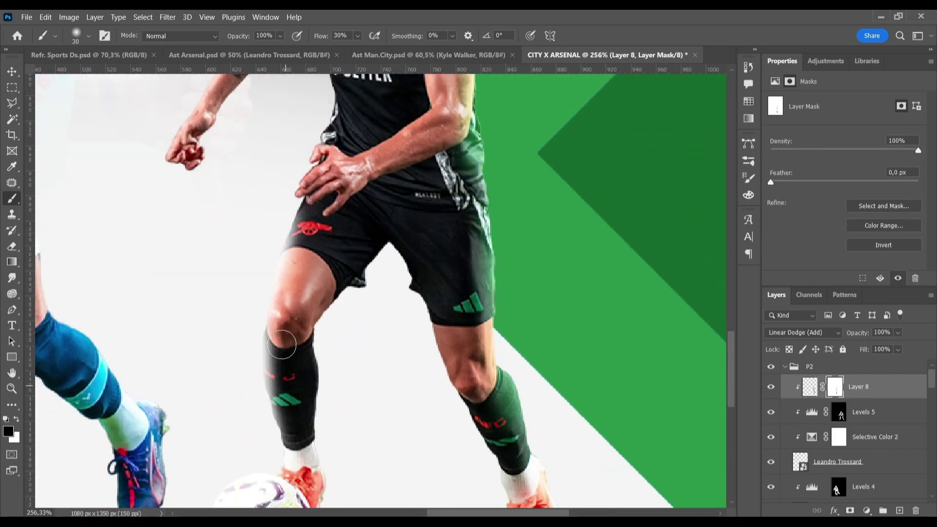
pyautogui.hotkey('ctrl', '0')
pyautogui.press('v')
pyautogui.click(856, 487)
# Step: Create clipped Layer 9 above Levels 4 and paint blue light along the City player's arm
pyautogui.hotkey('ctrl', 'shift', 'alt', 'n')
pyautogui.hotkey('alt', 'shift', 'w')
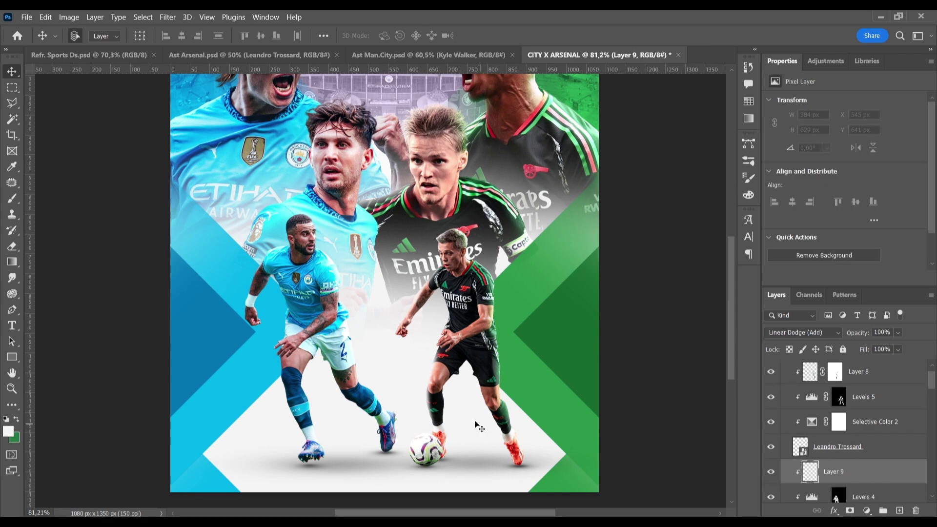
pyautogui.press('b')
pyautogui.scroll(3, 324, 178)
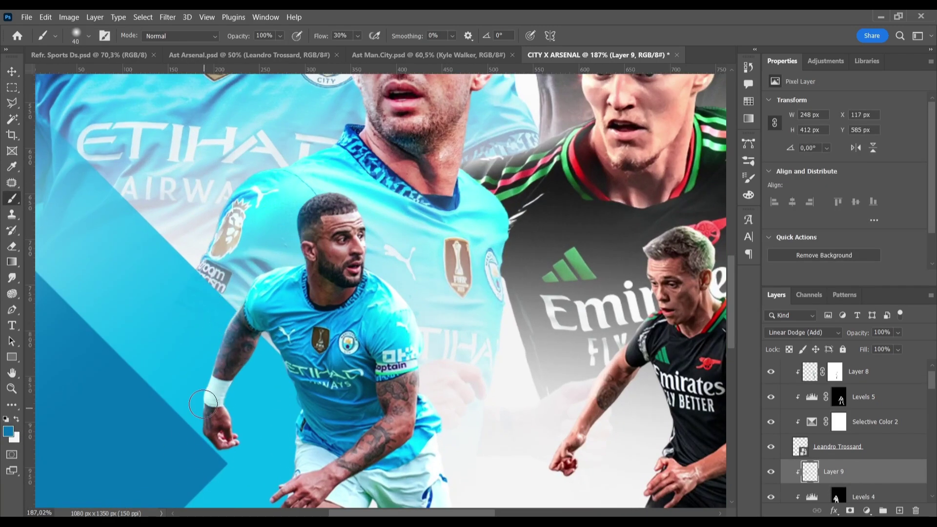
pyautogui.scroll(-3, 325, 181)
pyautogui.moveTo(234, 293); pyautogui.dragTo(282, 275)
pyautogui.scroll(-3, 264, 452)
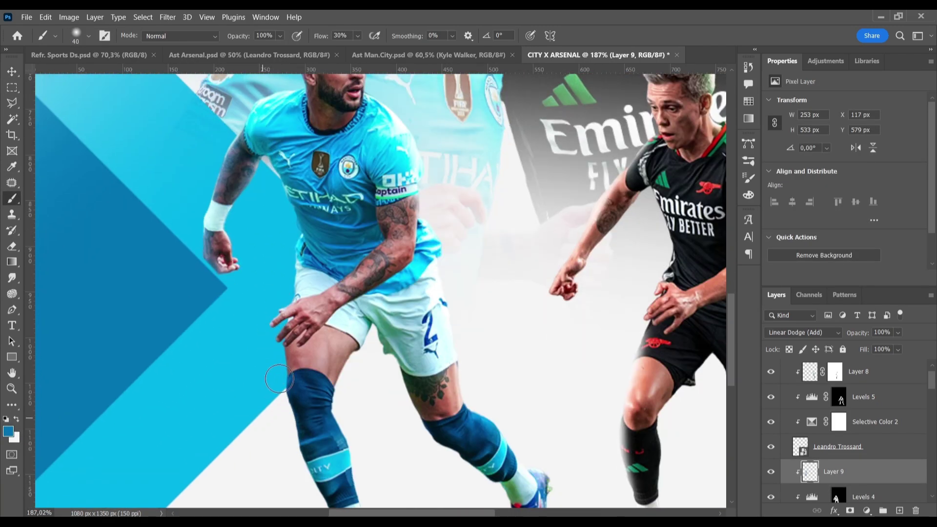
pyautogui.moveTo(285, 424); pyautogui.dragTo(292, 351)
pyautogui.scroll(5, 292, 321)
pyautogui.scroll(-5, 226, 208)
# Step: Extend the blue edge light onto the City player's leg, shoulder and right side, varying brush size
pyautogui.press(']')
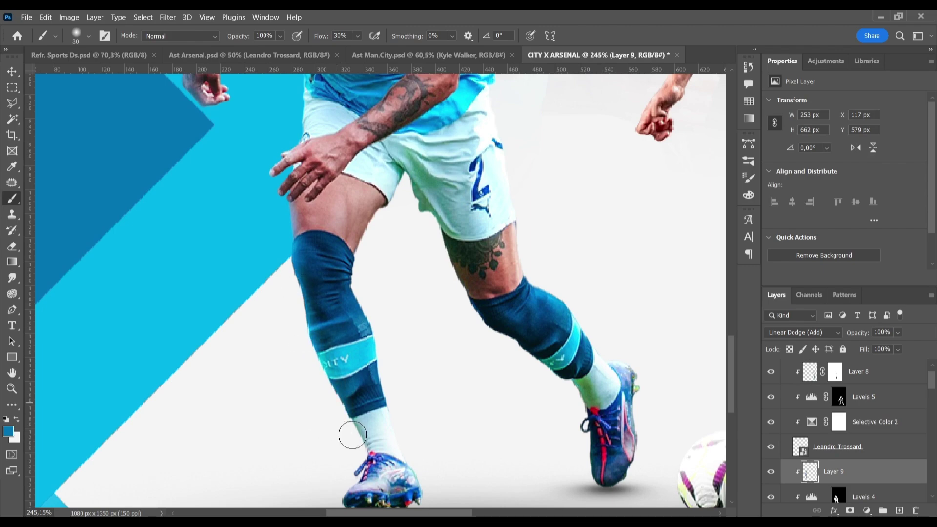
pyautogui.moveTo(353, 435); pyautogui.dragTo(359, 501)
pyautogui.scroll(-5, 253, 326)
pyautogui.scroll(4, 273, 244)
pyautogui.scroll(1, 310, 125)
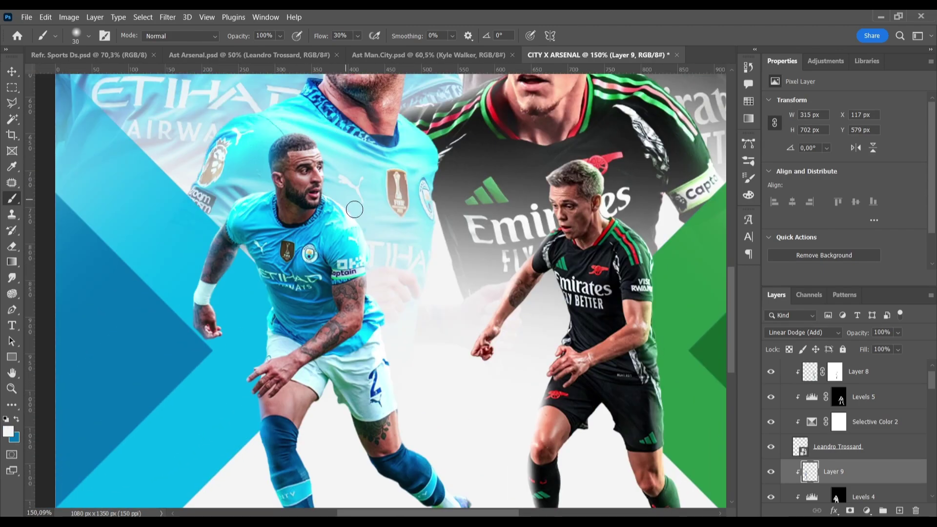
pyautogui.scroll(3, 354, 209)
pyautogui.press('[')
pyautogui.press('[')
pyautogui.press('[')
pyautogui.moveTo(370, 278); pyautogui.dragTo(395, 170)
pyautogui.scroll(-5, 390, 195)
pyautogui.scroll(4, 465, 276)
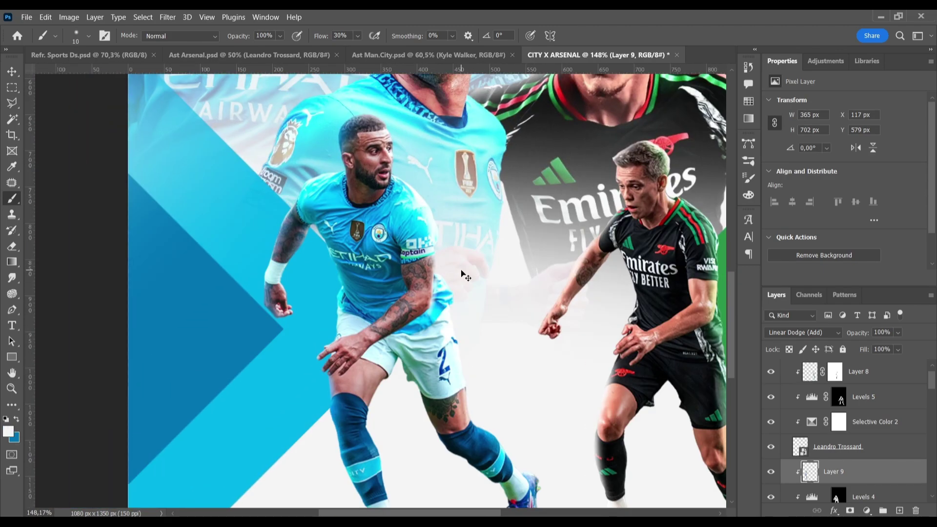
pyautogui.scroll(-3, 465, 275)
pyautogui.press(']')
pyautogui.press(']')
pyautogui.press(']')
pyautogui.moveTo(429, 244); pyautogui.dragTo(448, 243)
pyautogui.scroll(3, 448, 243)
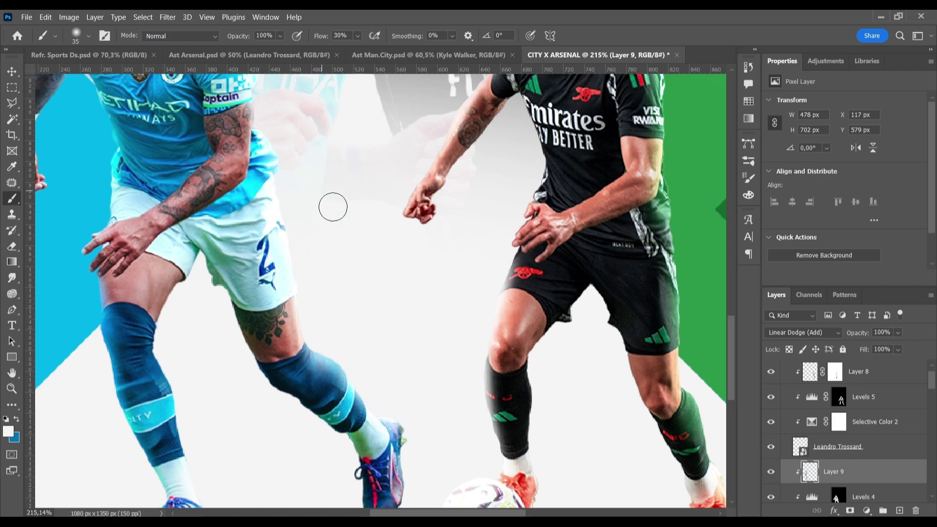
pyautogui.scroll(-3, 184, 393)
pyautogui.scroll(-5, 235, 298)
pyautogui.scroll(1, 231, 390)
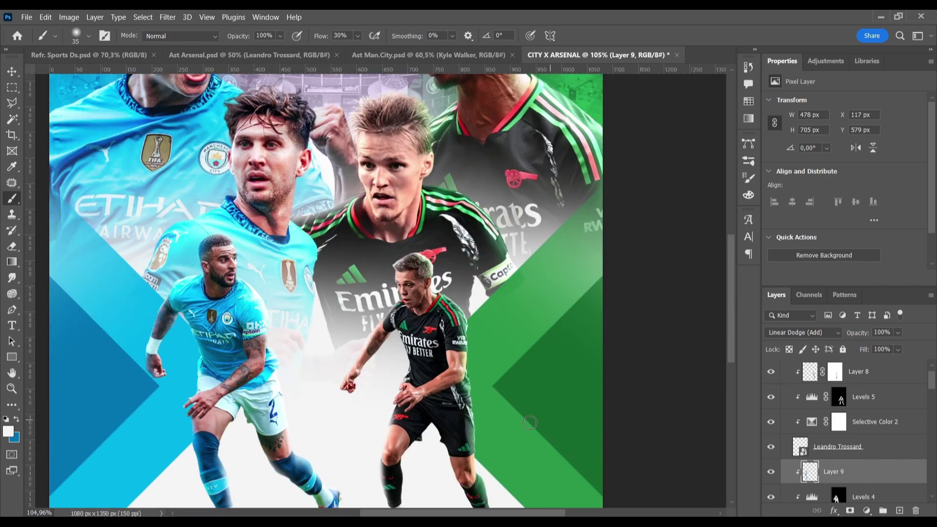
# Step: Target the Levels 4 layer mask and swap colours to refine it
pyautogui.hotkey('alt', '[')
pyautogui.scroll(5, 231, 415)
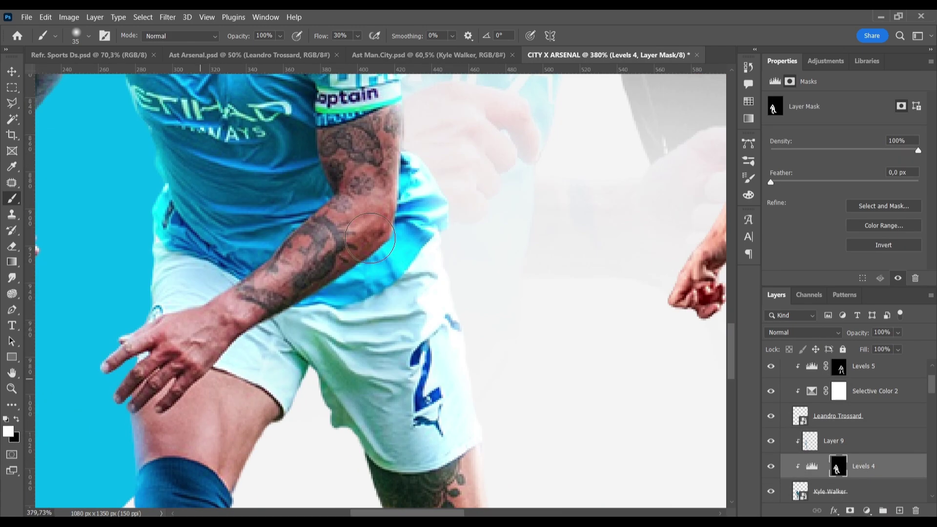
pyautogui.press('x')
pyautogui.scroll(-3, 370, 238)
pyautogui.scroll(-2, 390, 244)
# Step: Paint soft additive glow on clipped Layer 10 over the central City player
pyautogui.press('v')
pyautogui.scroll(3, 432, 260)
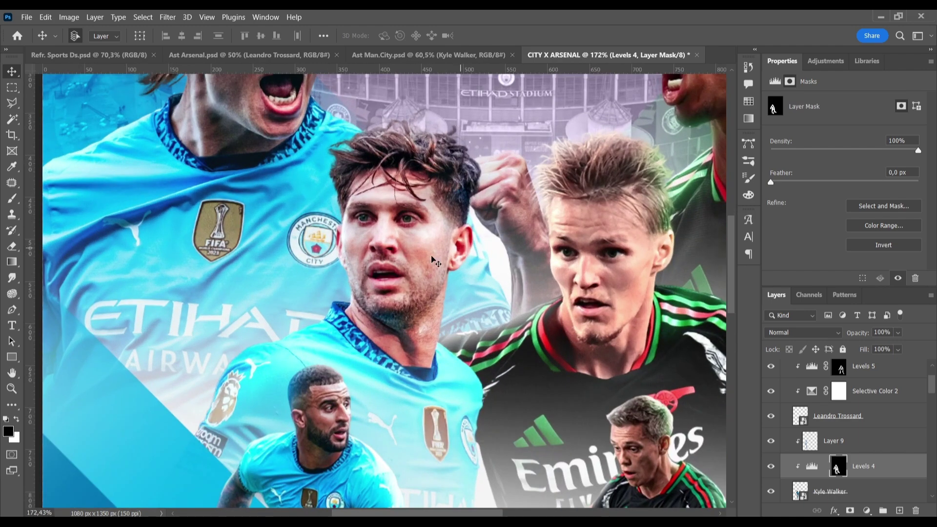
pyautogui.keyDown('ctrl'); pyautogui.click(432, 260); pyautogui.keyUp('ctrl')
pyautogui.press('b')
pyautogui.hotkey('alt', ']')
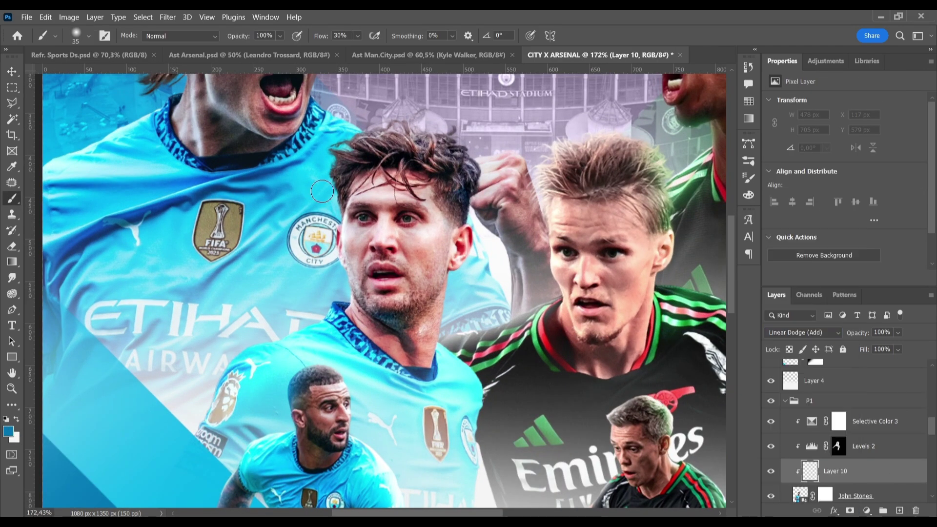
pyautogui.scroll(-3, 322, 191)
pyautogui.press(']')
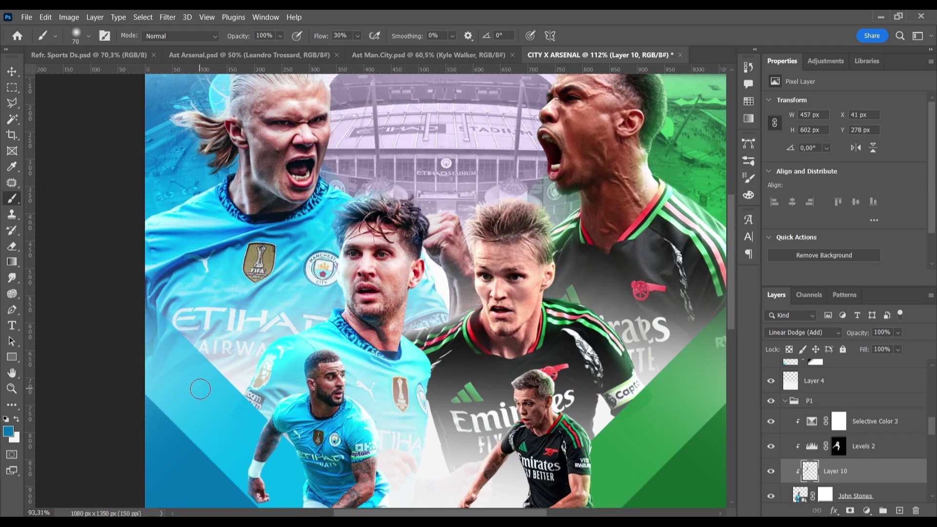
pyautogui.scroll(2, 200, 389)
pyautogui.scroll(2, 116, 464)
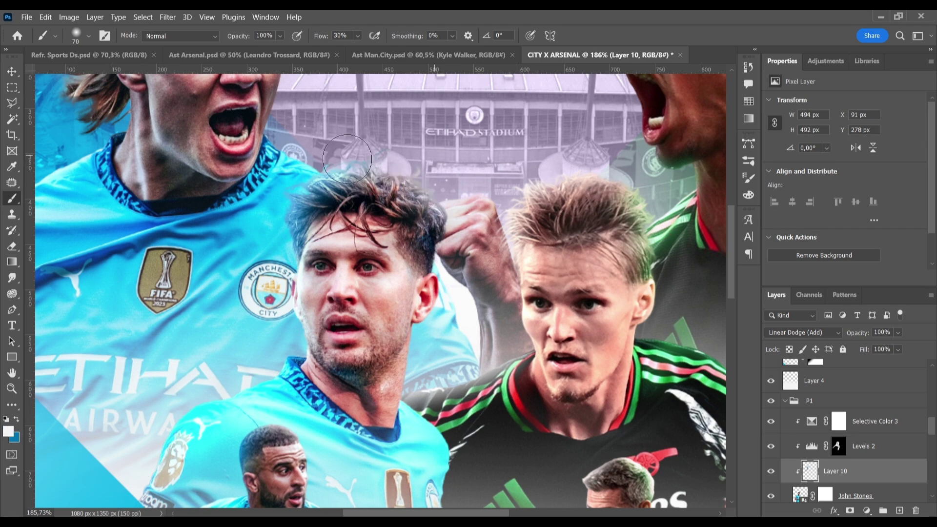
pyautogui.scroll(-2, 459, 243)
pyautogui.scroll(-2, 458, 243)
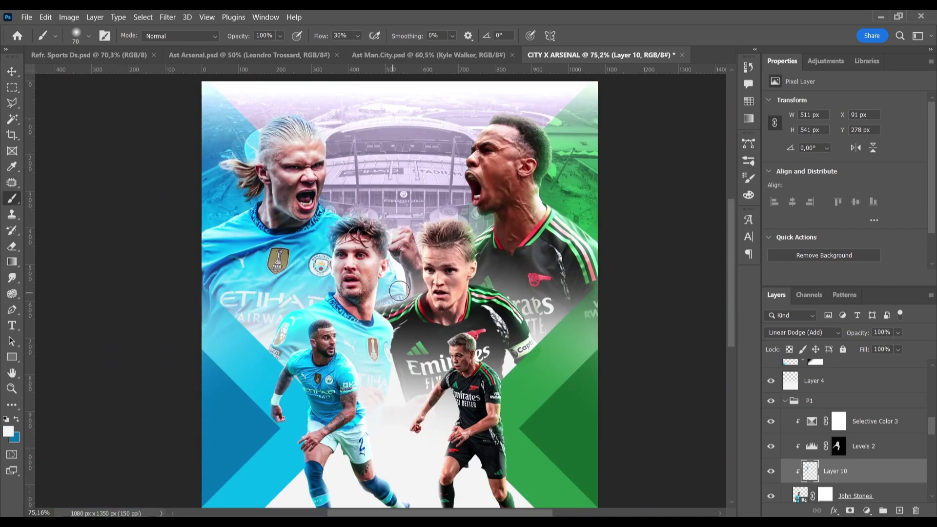
pyautogui.scroll(2, 459, 243)
pyautogui.scroll(-1, 459, 243)
# Step: Add clipped Layer 11 and paint more soft light on the central Arsenal player
pyautogui.press('v')
pyautogui.moveTo(731, 305); pyautogui.dragTo(730, 282)
pyautogui.scroll(-3, 845, 439)
pyautogui.click(873, 464)
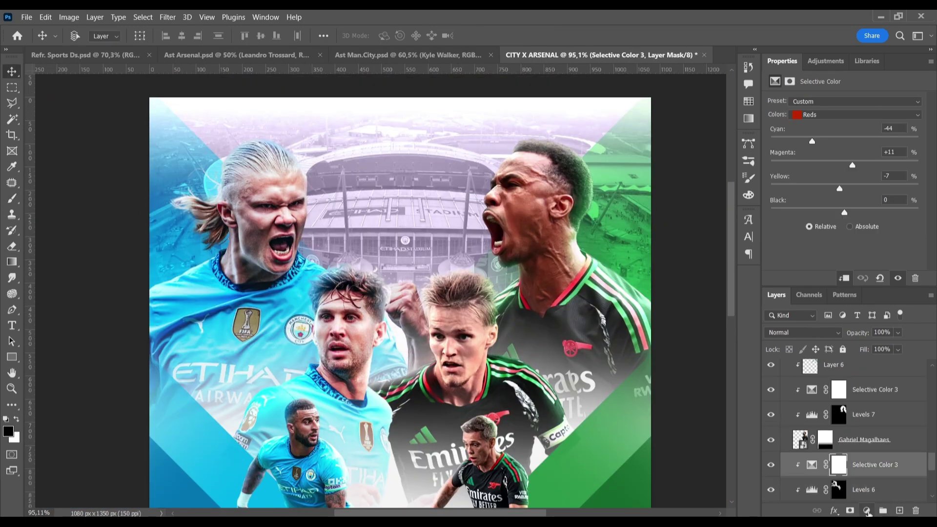
pyautogui.hotkey('ctrl', 'shift', 'alt', 'n')
pyautogui.press('b')
pyautogui.scroll(2, 242, 265)
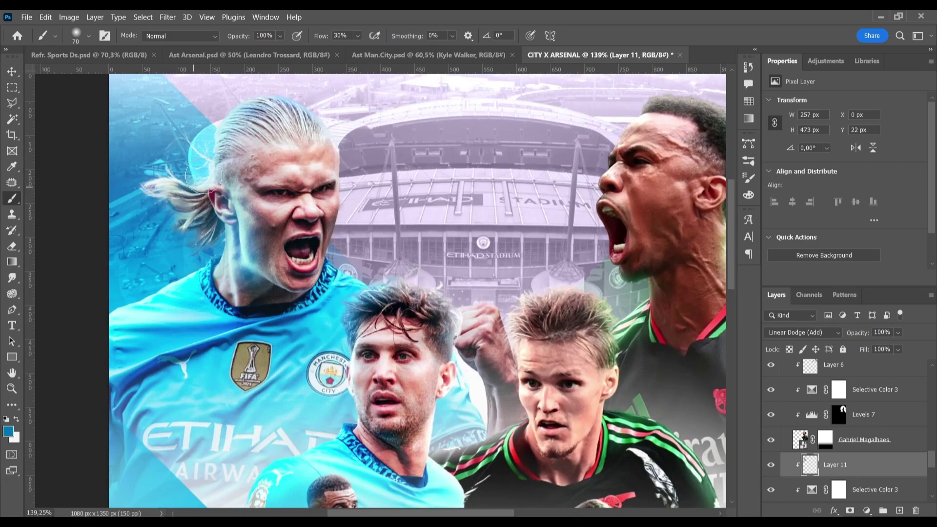
pyautogui.scroll(-2, 231, 135)
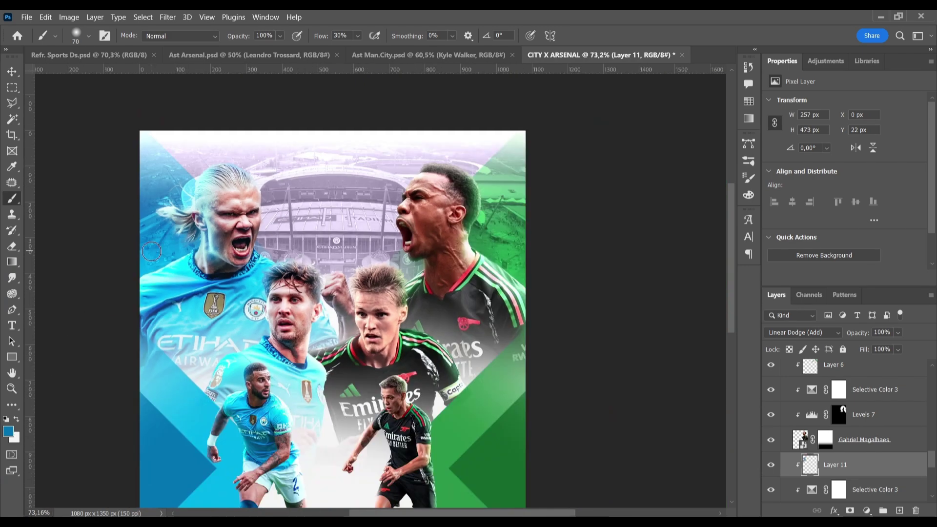
pyautogui.scroll(2, 246, 144)
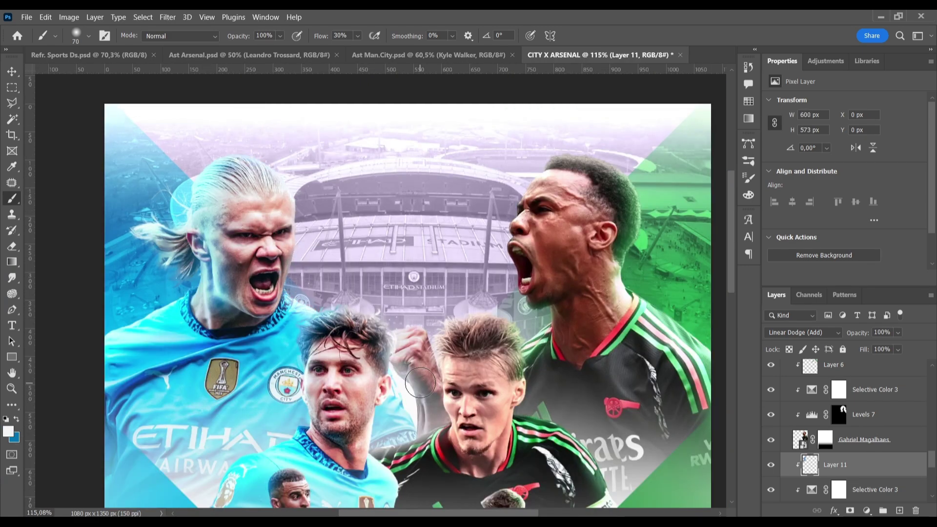
pyautogui.scroll(-2, 394, 345)
pyautogui.press('v')
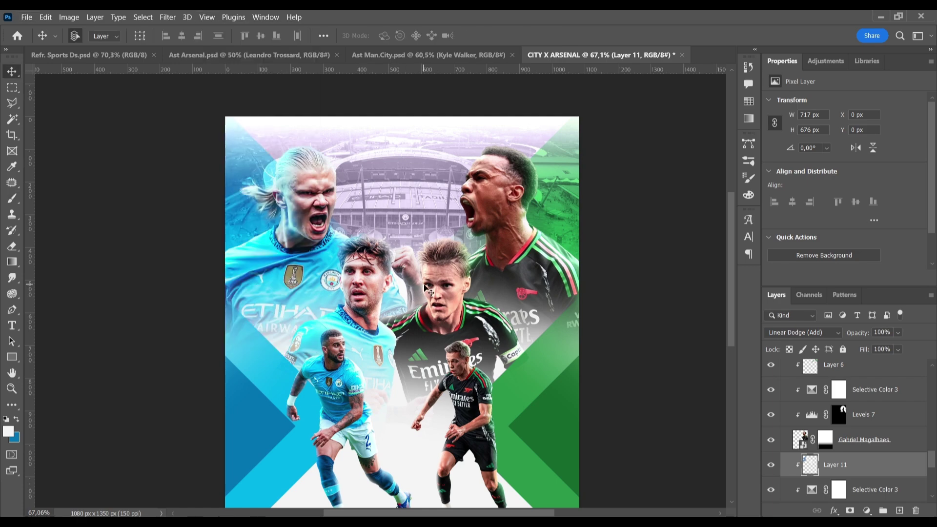
pyautogui.scroll(1, 430, 290)
pyautogui.scroll(-1, 437, 259)
pyautogui.scroll(-1, 438, 258)
pyautogui.hscroll(-1, 439, 274)
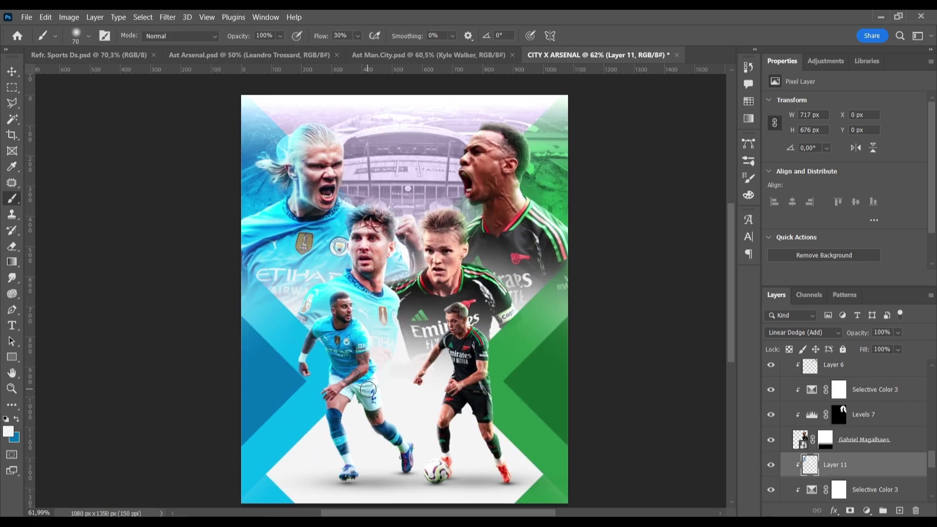
# Step: Drag the Arsenal and Man City crests from their asset tabs onto the green and blue panels
pyautogui.click(249, 55)
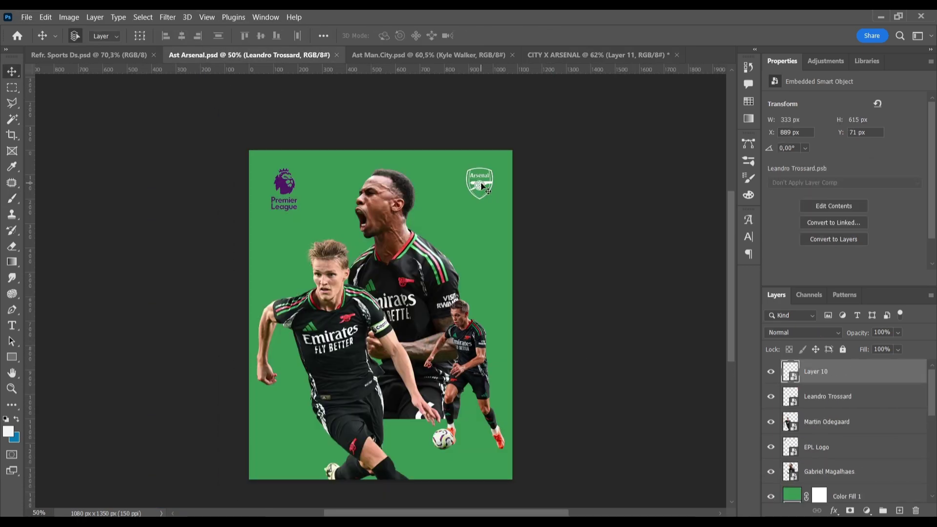
pyautogui.moveTo(477, 178); pyautogui.dragTo(537, 393)
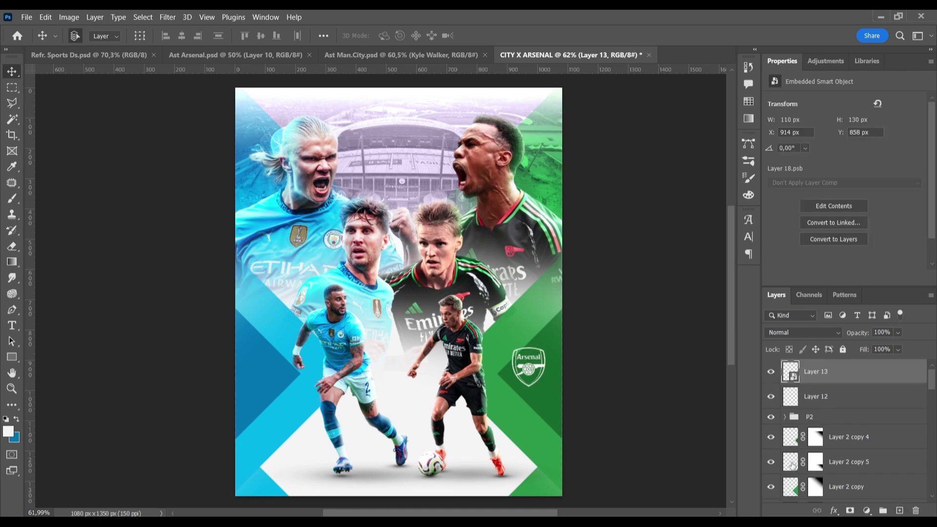
pyautogui.scroll(1, 537, 393)
pyautogui.click(400, 54)
pyautogui.moveTo(522, 55); pyautogui.dragTo(209, 383)
pyautogui.hotkey('ctrl', 'z')
pyautogui.click(400, 55)
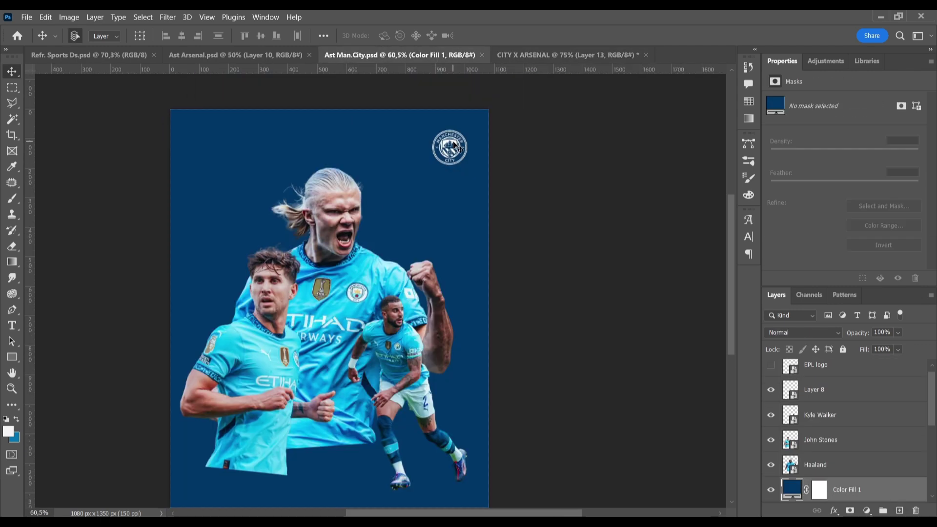
pyautogui.moveTo(449, 160); pyautogui.dragTo(246, 356)
pyautogui.scroll(-2, 277, 350)
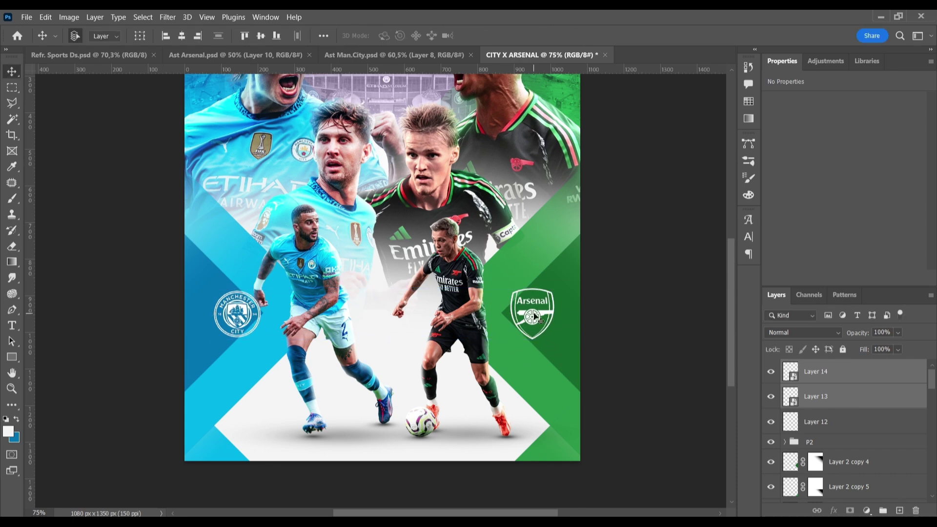
pyautogui.moveTo(533, 317); pyautogui.dragTo(534, 317)
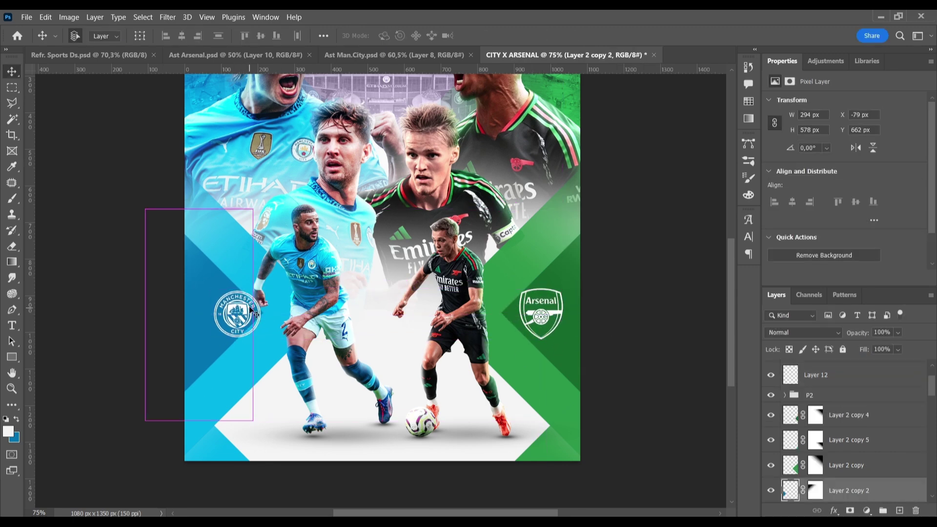
# Step: Select a green and a blue side triangle and spread them outward with Free Transform
pyautogui.click(568, 356)
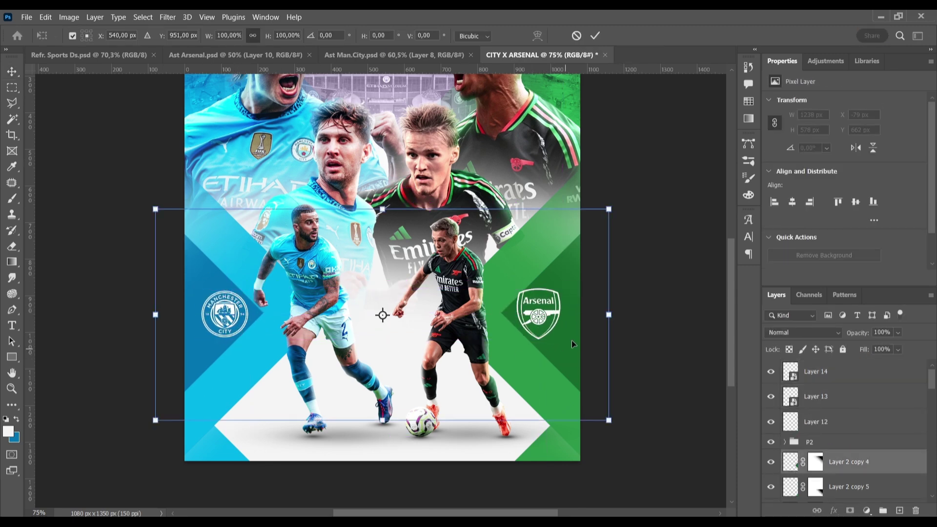
pyautogui.keyDown('shift'); pyautogui.click(213, 283); pyautogui.keyUp('shift')
pyautogui.moveTo(213, 283); pyautogui.dragTo(248, 283)
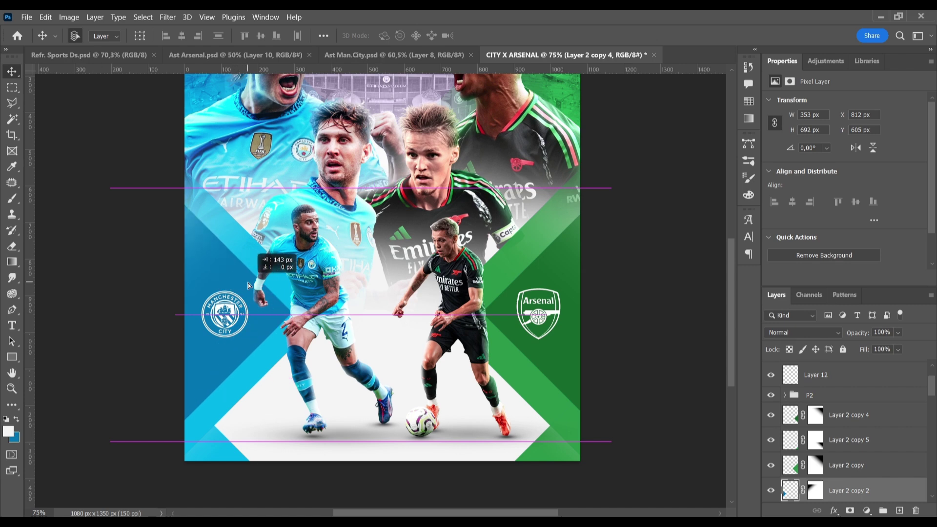
pyautogui.hotkey('ctrl', 't')
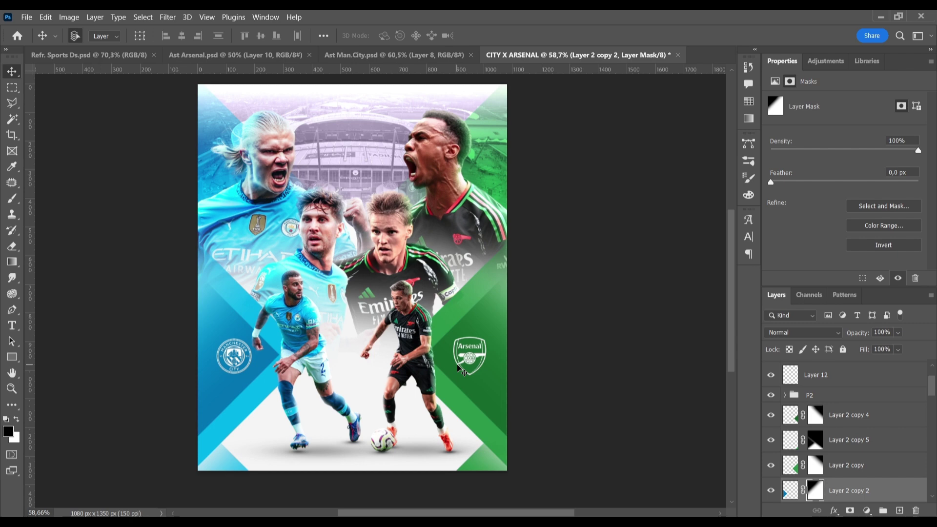
# Step: Stretch the green triangles wider and group all side triangle layers with Ctrl+G
pyautogui.click(458, 369)
pyautogui.moveTo(518, 357); pyautogui.dragTo(537, 356)
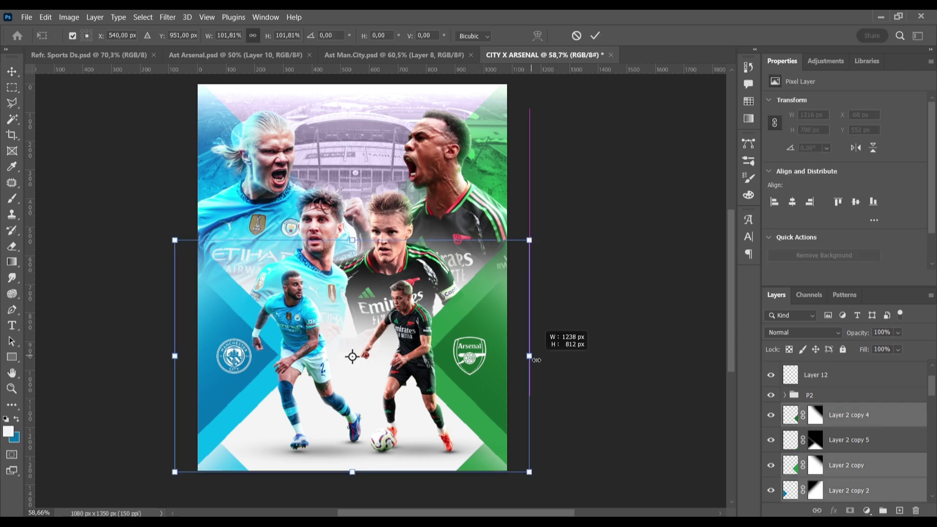
pyautogui.keyDown('shift'); pyautogui.click(249, 298); pyautogui.keyUp('shift')
pyautogui.scroll(-1, 819, 376)
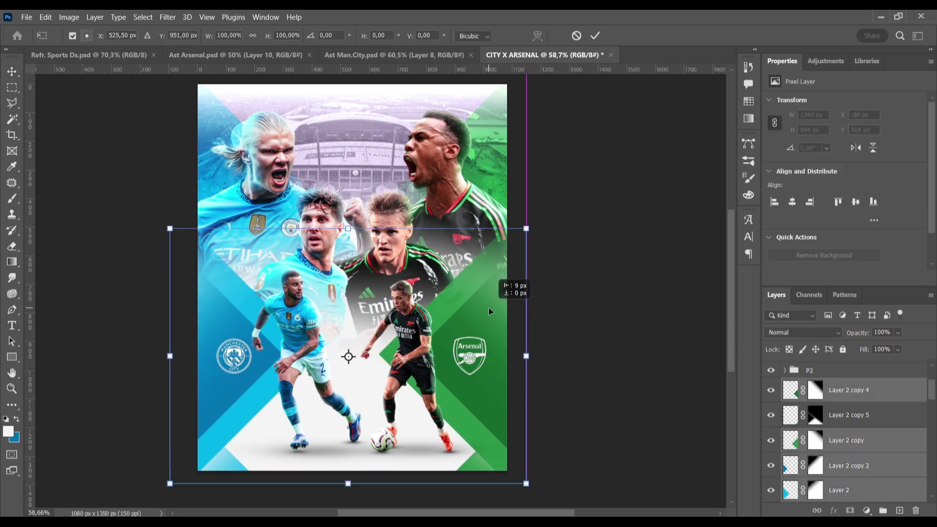
pyautogui.hotkey('ctrl', 'g')
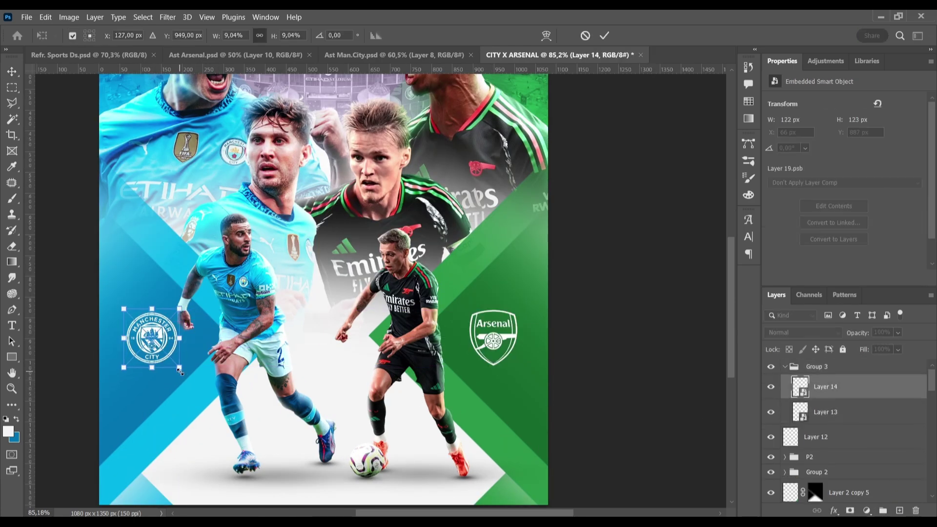
pyautogui.moveTo(365, 276); pyautogui.dragTo(369, 274)
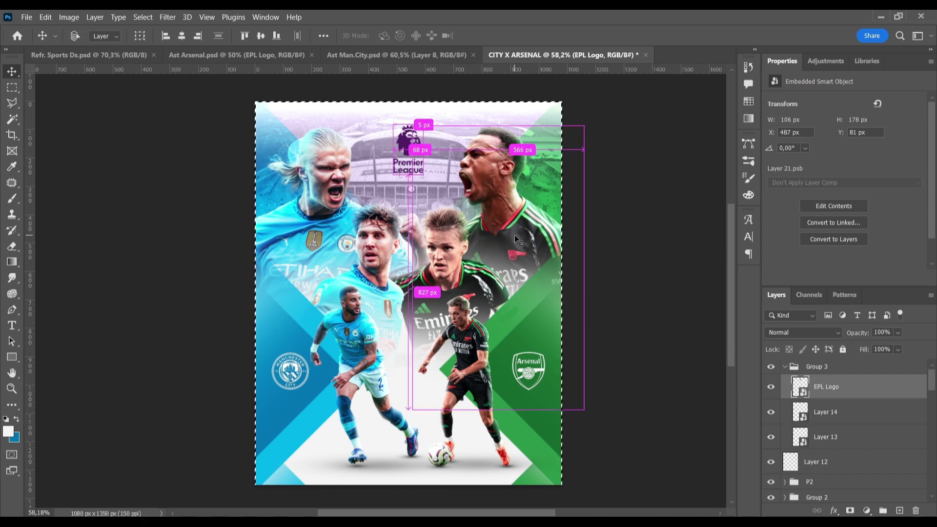
# Step: Move the Premier League logo up to the top centre of the poster
pyautogui.moveTo(517, 239); pyautogui.dragTo(410, 133)
pyautogui.scroll(2, 408, 131)
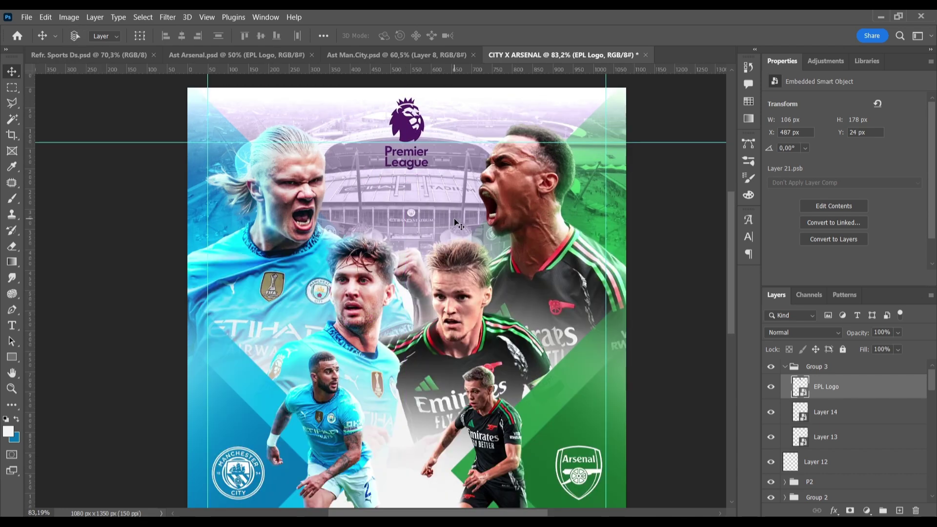
pyautogui.scroll(-2, 790, 467)
pyautogui.scroll(-3, 790, 467)
# Step: Try a dark gradient across the top on Layer 3, then undo it
pyautogui.click(840, 464)
pyautogui.press('g')
pyautogui.moveTo(488, 146); pyautogui.dragTo(498, 326)
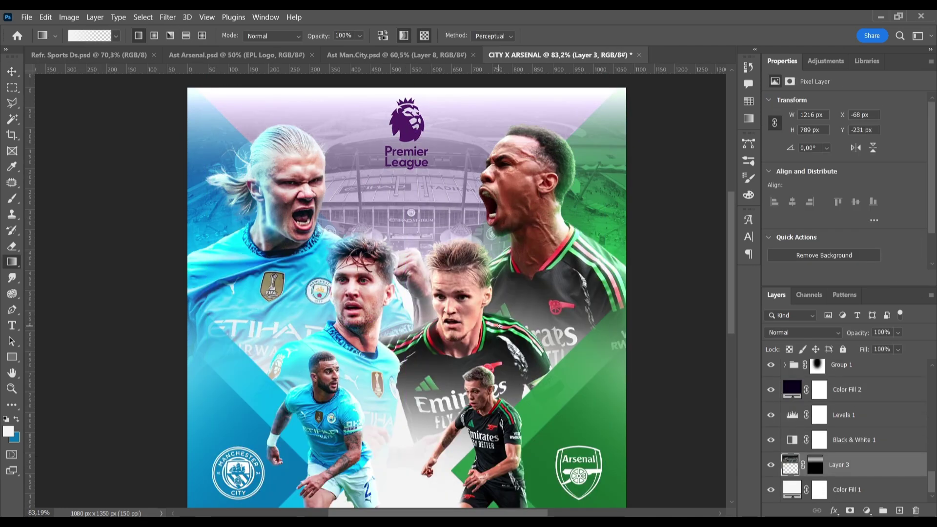
pyautogui.hotkey('ctrl', 'z')
# Step: Add a new layer above Color Fill 2 with a white gradient down the top edge
pyautogui.scroll(1, 846, 429)
pyautogui.click(846, 420)
pyautogui.press('v')
pyautogui.hotkey('ctrl', 'shift', 'alt', 'n')
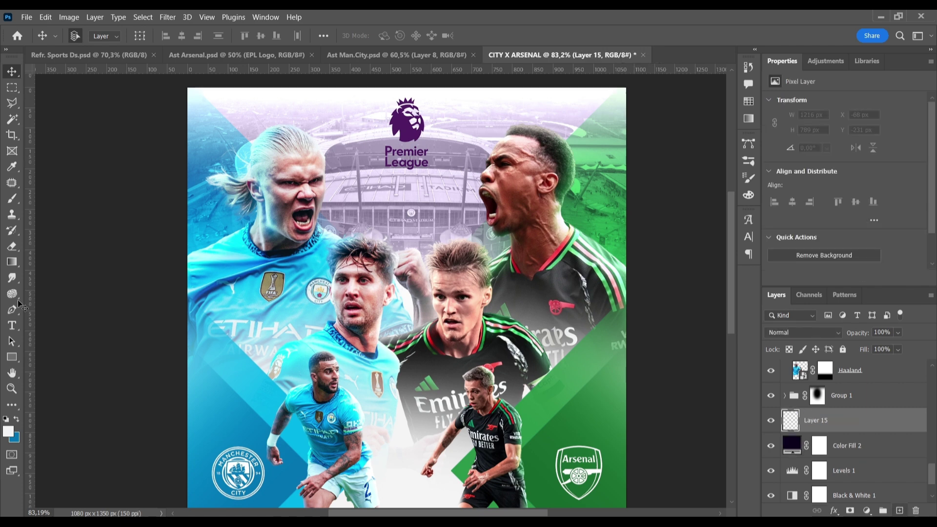
pyautogui.press('g')
pyautogui.moveTo(405, 89); pyautogui.dragTo(405, 240)
pyautogui.press('v')
# Step: Lower Layer 3's fill to 64%
pyautogui.scroll(-2, 767, 467)
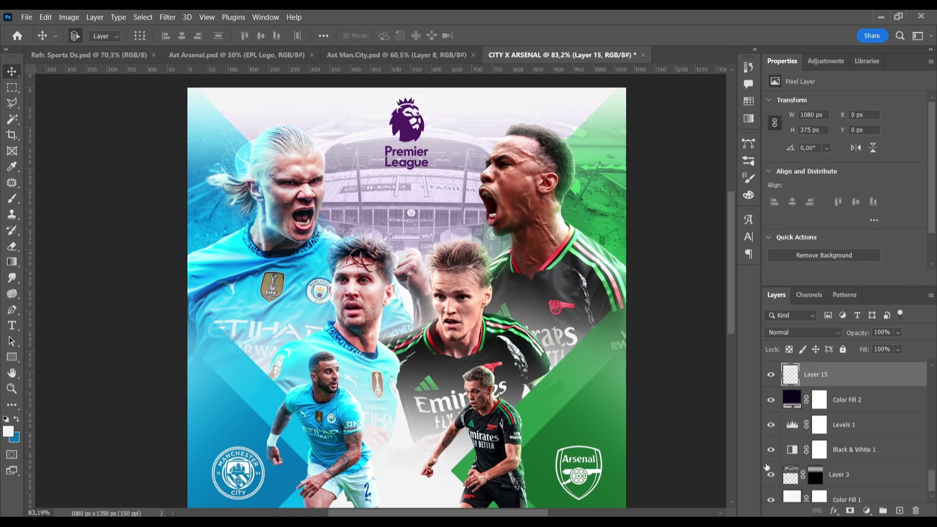
pyautogui.click(815, 475)
pyautogui.click(898, 349)
pyautogui.moveTo(917, 363); pyautogui.dragTo(891, 367)
# Step: Add a new date text layer just under the Premier League logo
pyautogui.click(413, 142)
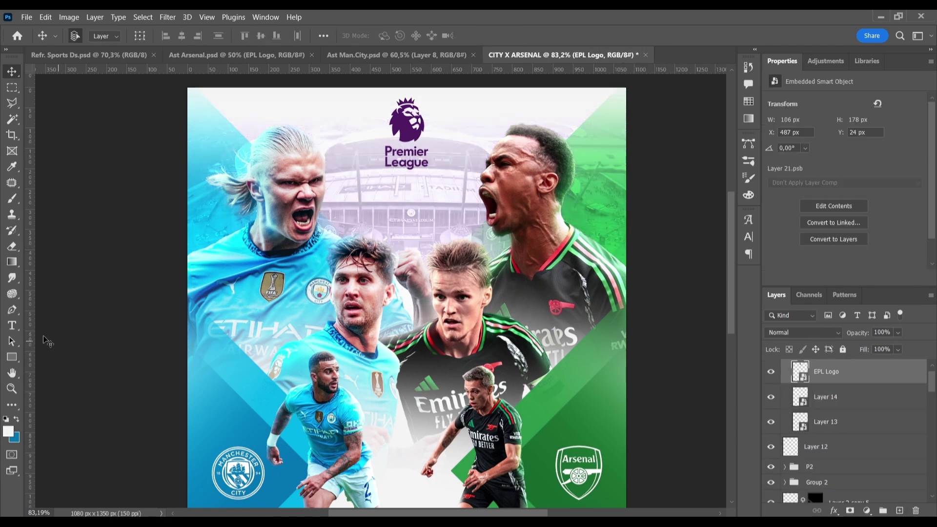
pyautogui.press('t')
pyautogui.click(397, 205)
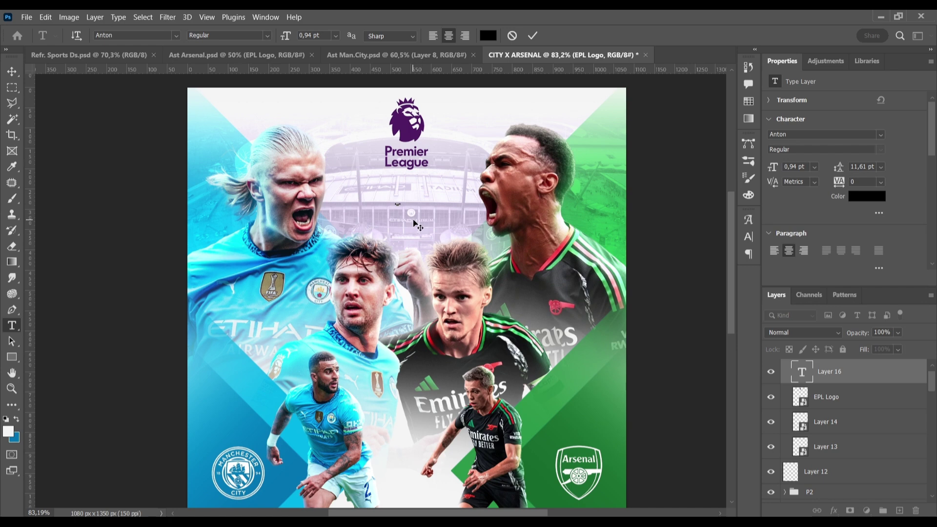
pyautogui.hotkey('ctrl', 'Return')
pyautogui.press('v')
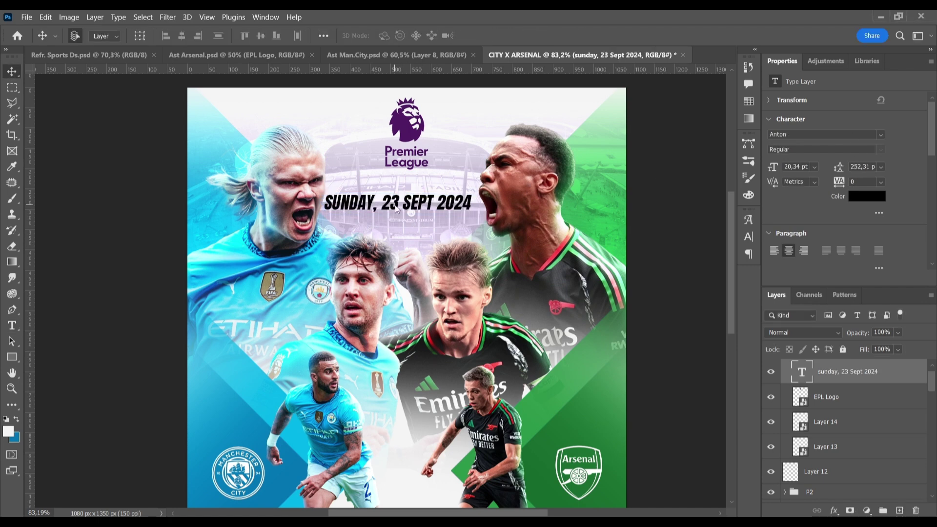
# Step: Make 'SUNDAY, 22 SEPT 2024' purple Anton 18 pt and centre it under the logo
pyautogui.doubleClick(396, 209)
pyautogui.write('2')
pyautogui.click(866, 196)
pyautogui.click(815, 279)
pyautogui.click(813, 167)
pyautogui.click(800, 248)
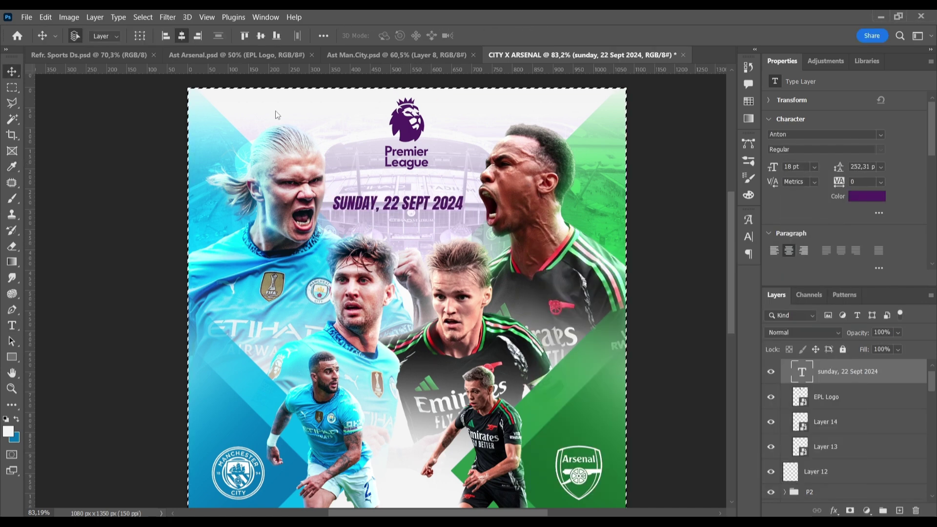
pyautogui.hotkey('ctrl', 'd')
pyautogui.moveTo(397, 203); pyautogui.dragTo(405, 188)
# Step: Select Layer 6 with its Levels 7 adjustment, then clear the layer selection
pyautogui.scroll(-5, 854, 439)
pyautogui.click(853, 488)
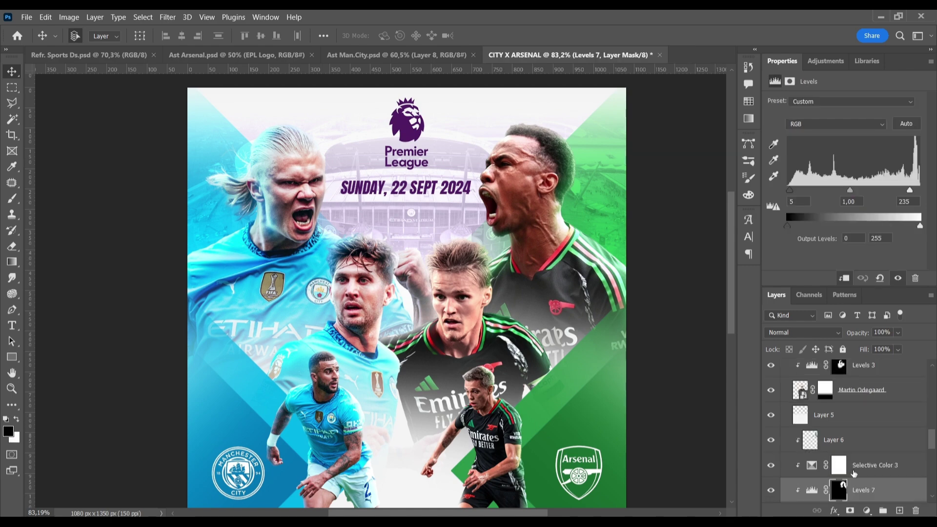
pyautogui.keyDown('shift'); pyautogui.click(834, 440); pyautogui.keyUp('shift')
pyautogui.scroll(-1, 854, 439)
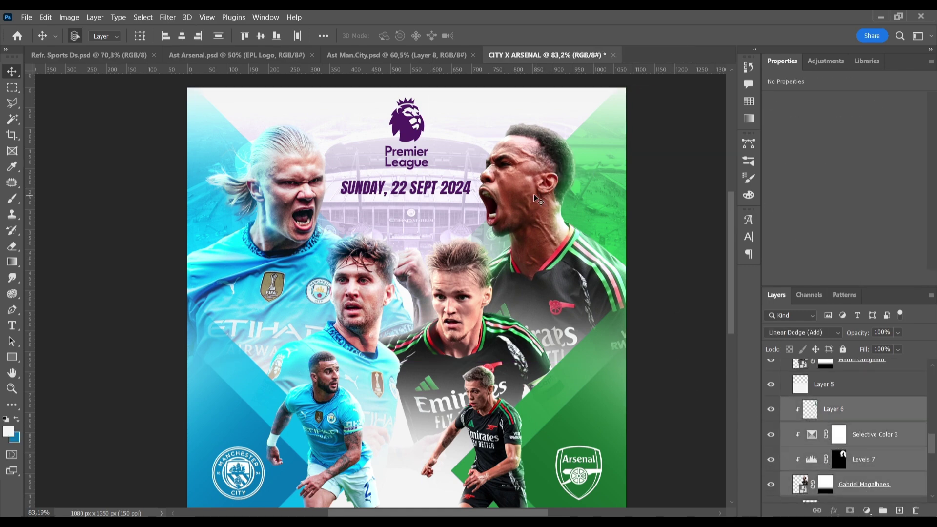
pyautogui.click(659, 335)
pyautogui.scroll(-3, 658, 334)
pyautogui.scroll(-3, 612, 336)
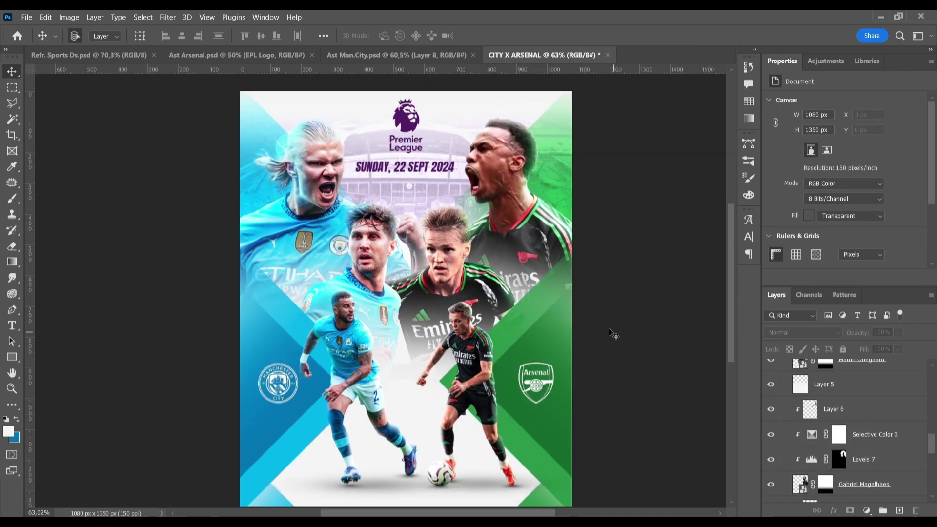
# Step: Paint black on Layer 6's mask to remove the green tint from the Arsenal player's neck
pyautogui.press('b')
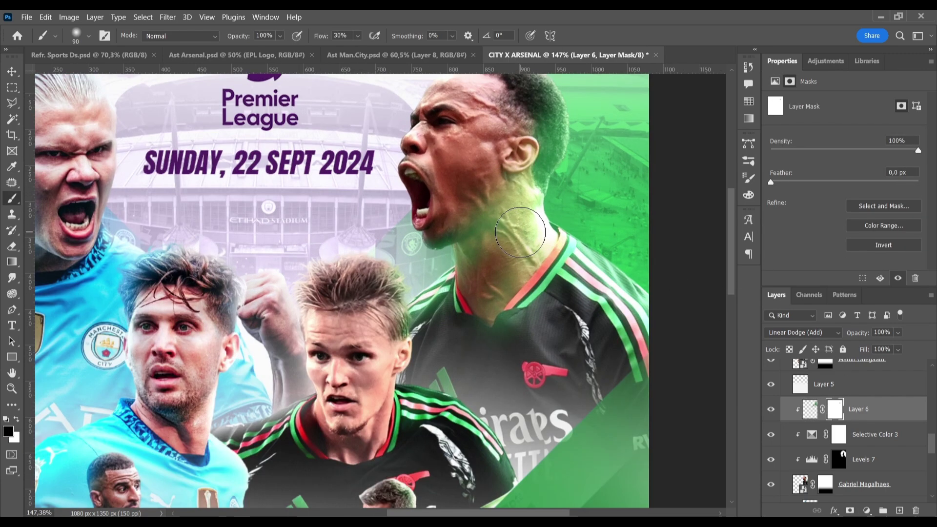
pyautogui.moveTo(525, 156); pyautogui.dragTo(505, 355)
pyautogui.scroll(2, 467, 297)
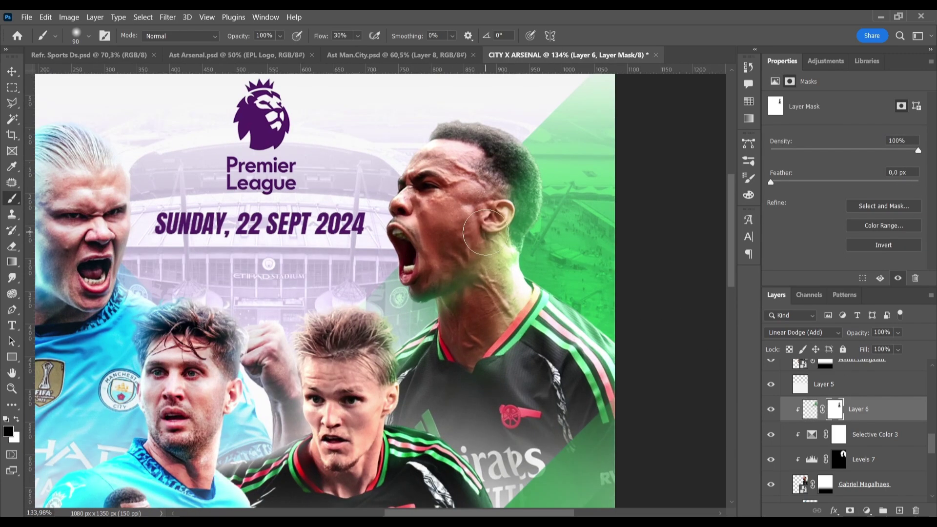
pyautogui.scroll(3, 467, 296)
pyautogui.scroll(-5, 495, 271)
# Step: Swap the mask brush colours, then add a Selective Color adjustment layer above the artwork
pyautogui.press('x')
pyautogui.press('v')
pyautogui.scroll(5, 495, 272)
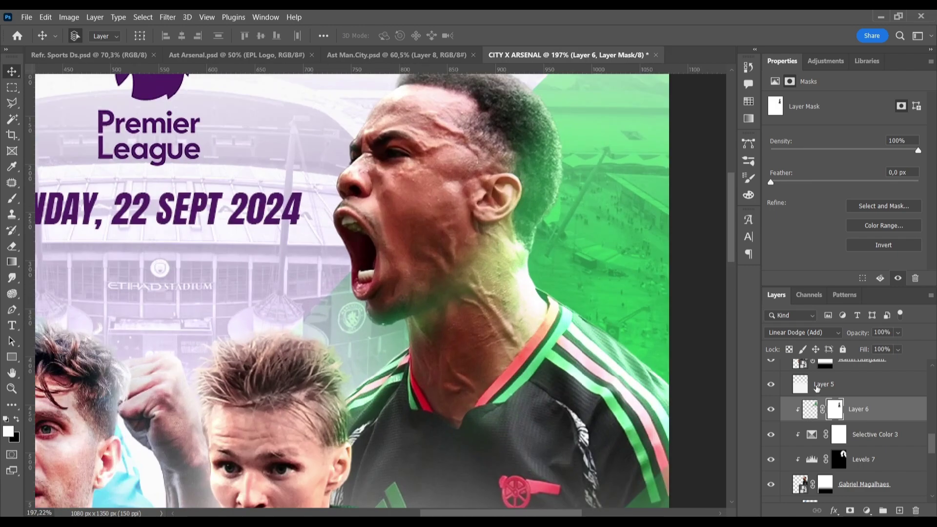
pyautogui.press('b')
pyautogui.press('x')
pyautogui.scroll(-5, 531, 352)
pyautogui.scroll(3, 531, 352)
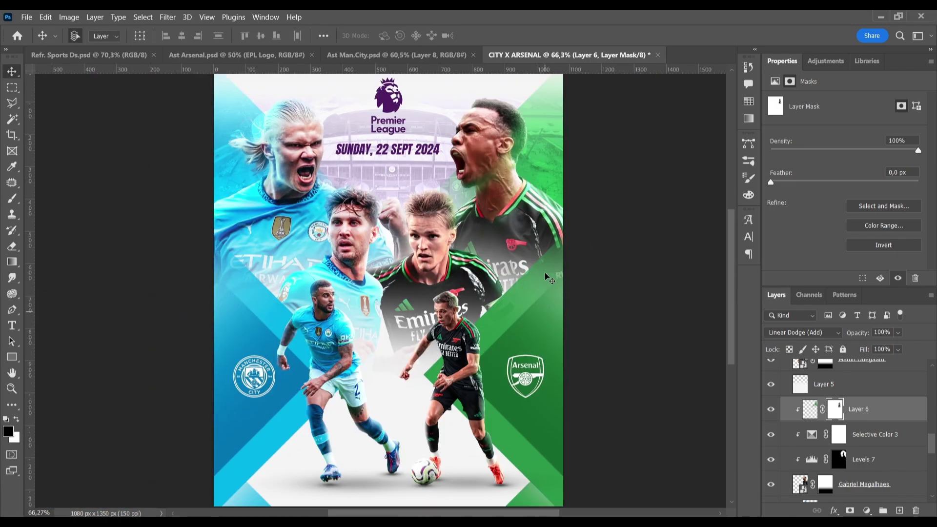
pyautogui.scroll(-4, 531, 352)
pyautogui.press('v')
pyautogui.click(867, 510)
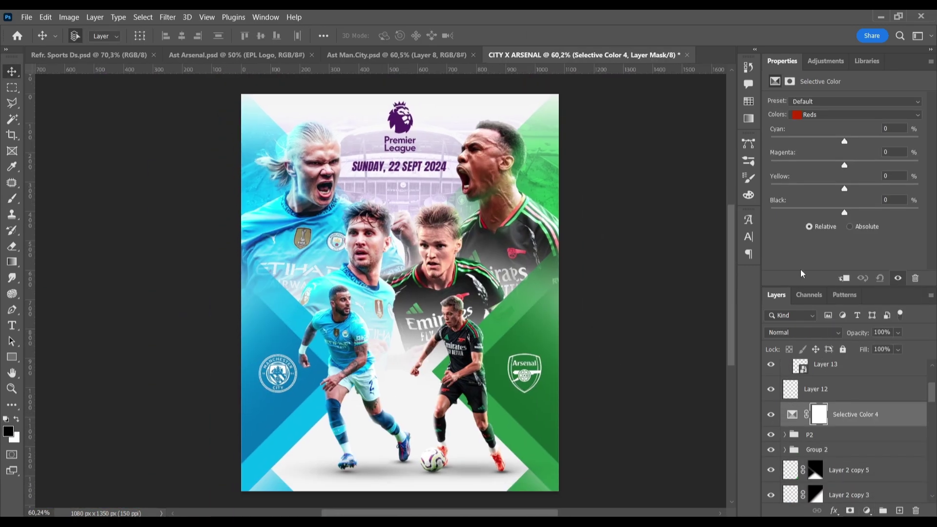
# Step: In Selective Color, set Whites Yellow to -100, shift toward cyan and reduce magenta
pyautogui.moveTo(844, 188); pyautogui.dragTo(784, 202)
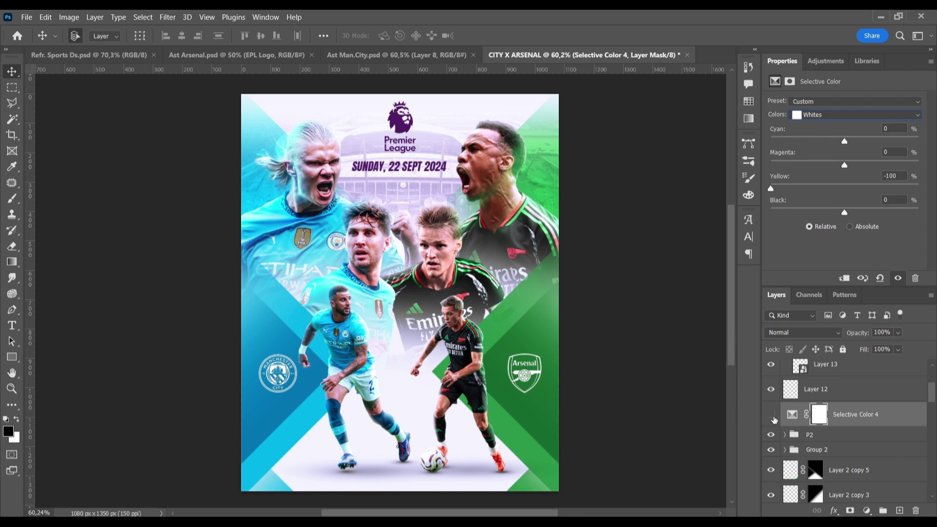
pyautogui.moveTo(844, 141); pyautogui.dragTo(884, 141)
pyautogui.moveTo(844, 165); pyautogui.dragTo(823, 165)
pyautogui.press('y')
# Step: Add a Hue/Saturation adjustment layer with Saturation at +20
pyautogui.click(867, 510)
pyautogui.click(868, 381)
pyautogui.moveTo(844, 172); pyautogui.dragTo(859, 172)
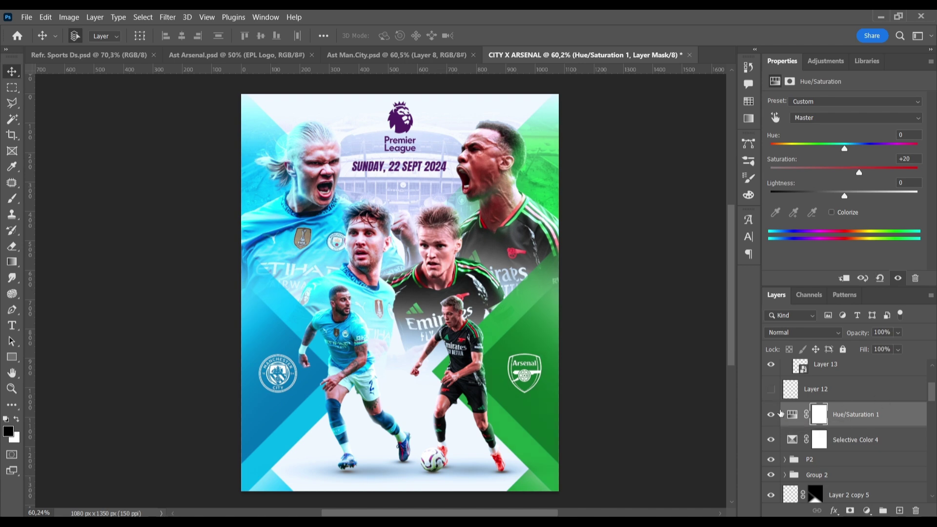
# Step: Make Layer 12 visible and selected, and open its layer context menu
pyautogui.click(894, 360)
pyautogui.scroll(2, 891, 361)
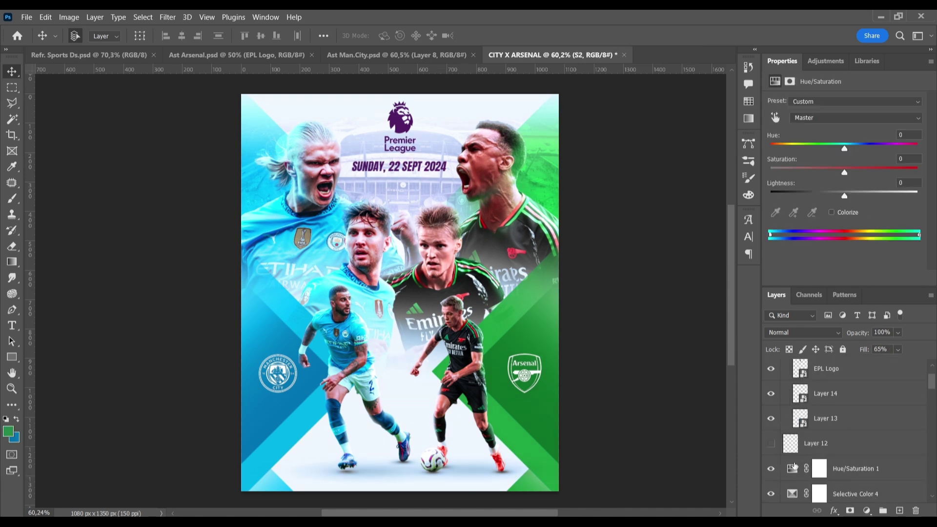
pyautogui.click(820, 443)
pyautogui.rightClick(846, 443)
# Step: Convert Layer 12 to a smart object; in Camera Raw, warm, brighten and add texture
pyautogui.click(732, 182)
pyautogui.click(168, 17)
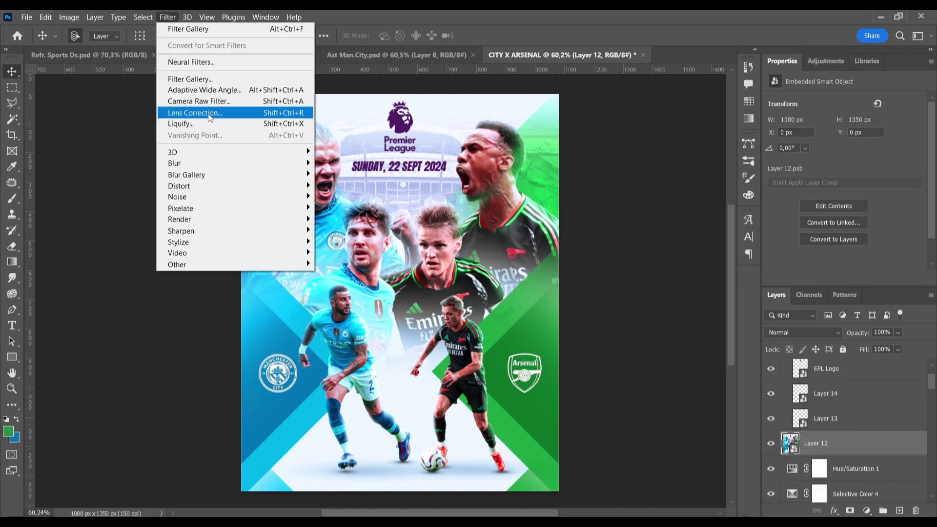
pyautogui.click(209, 114)
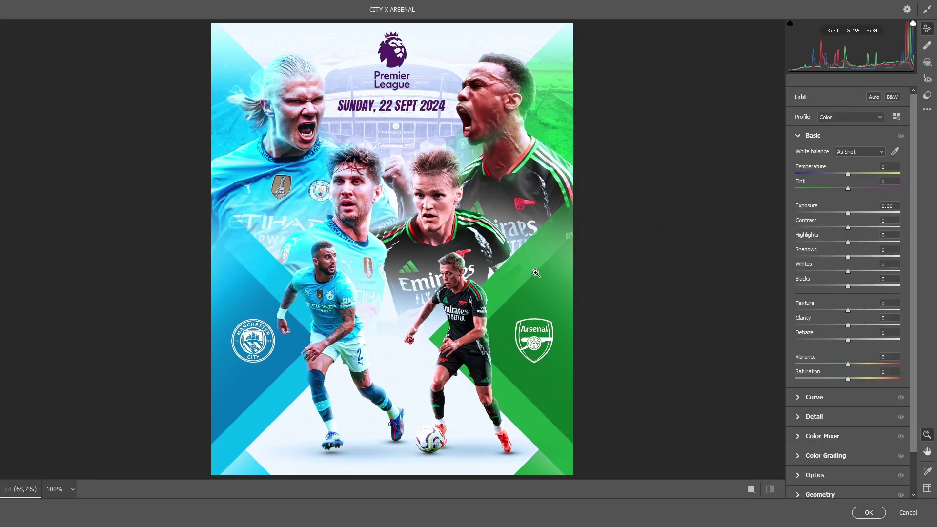
pyautogui.moveTo(849, 174); pyautogui.dragTo(851, 174)
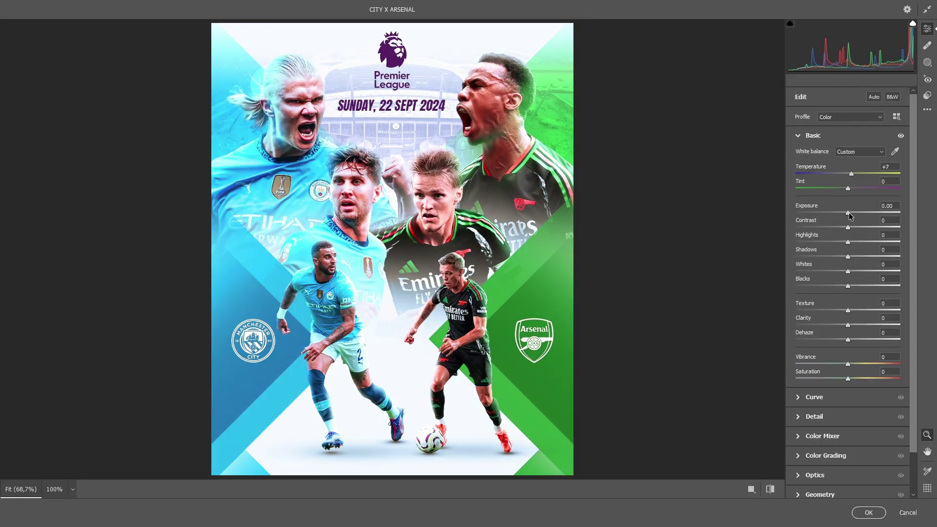
pyautogui.moveTo(848, 213)
pyautogui.mouseDown()
pyautogui.moveTo(857, 227)
pyautogui.moveTo(833, 242)
pyautogui.moveTo(854, 228)
pyautogui.moveTo(858, 256)
pyautogui.moveTo(849, 256)
pyautogui.mouseUp()
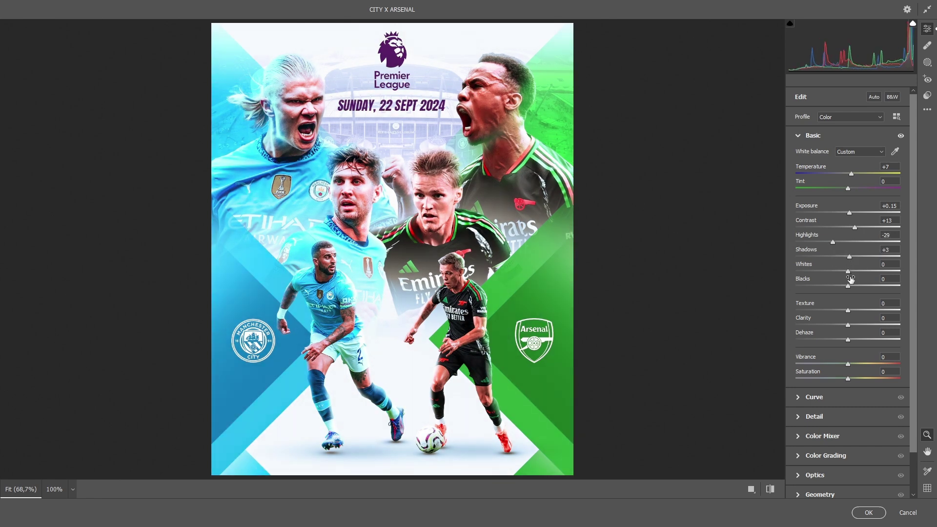
pyautogui.moveTo(847, 310)
pyautogui.mouseDown()
pyautogui.moveTo(847, 325)
pyautogui.moveTo(859, 325)
pyautogui.moveTo(854, 379)
pyautogui.mouseUp()
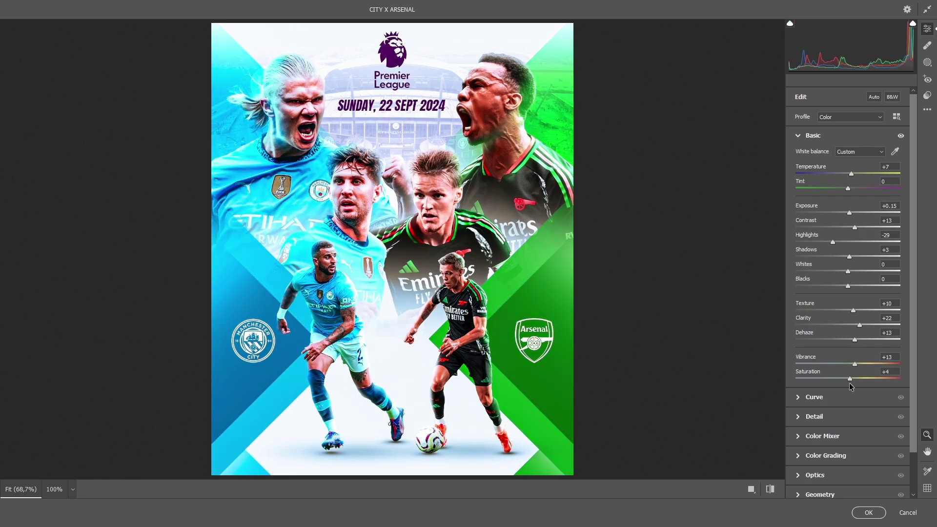
# Step: Tune noise reduction and sharpening, add grain and vignette, and apply the Camera Raw grade
pyautogui.click(815, 416)
pyautogui.moveTo(848, 242); pyautogui.dragTo(843, 242)
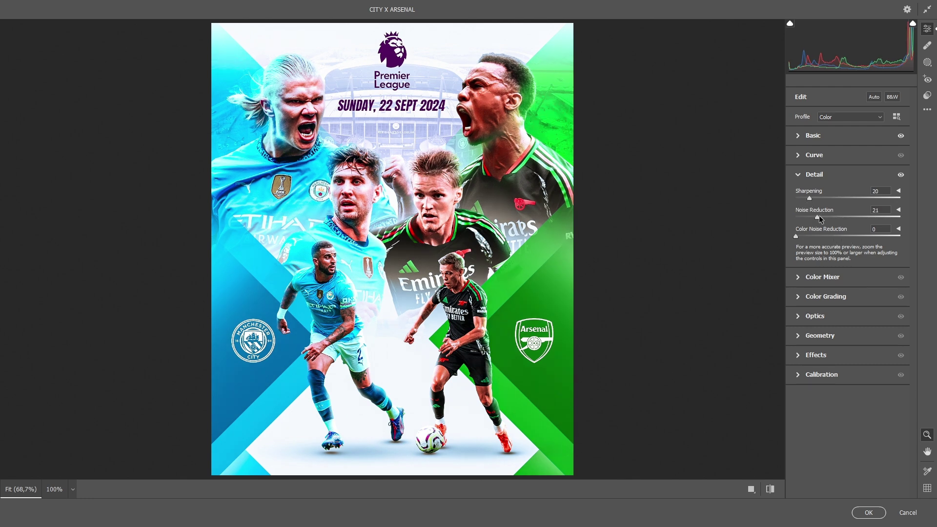
pyautogui.moveTo(819, 234); pyautogui.dragTo(874, 263)
pyautogui.click(798, 355)
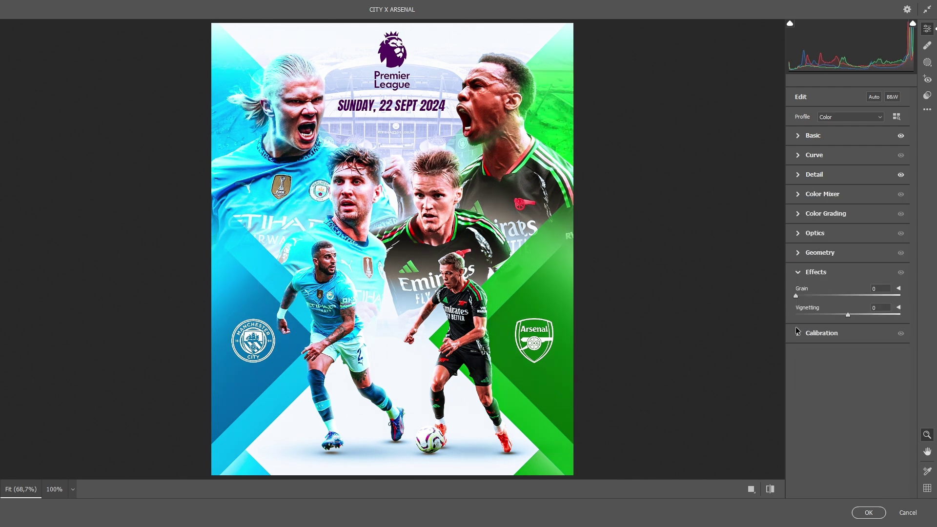
pyautogui.moveTo(847, 314); pyautogui.dragTo(865, 315)
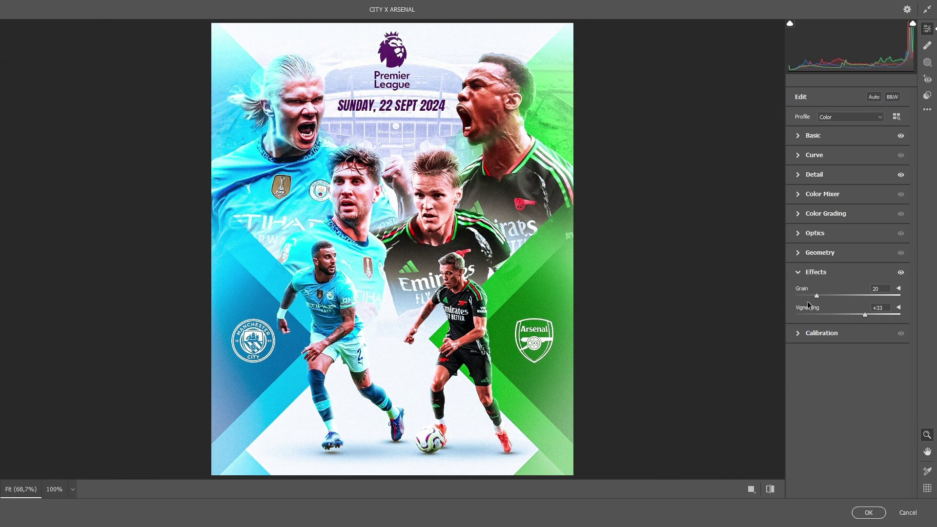
pyautogui.click(798, 174)
pyautogui.moveTo(795, 198); pyautogui.dragTo(826, 198)
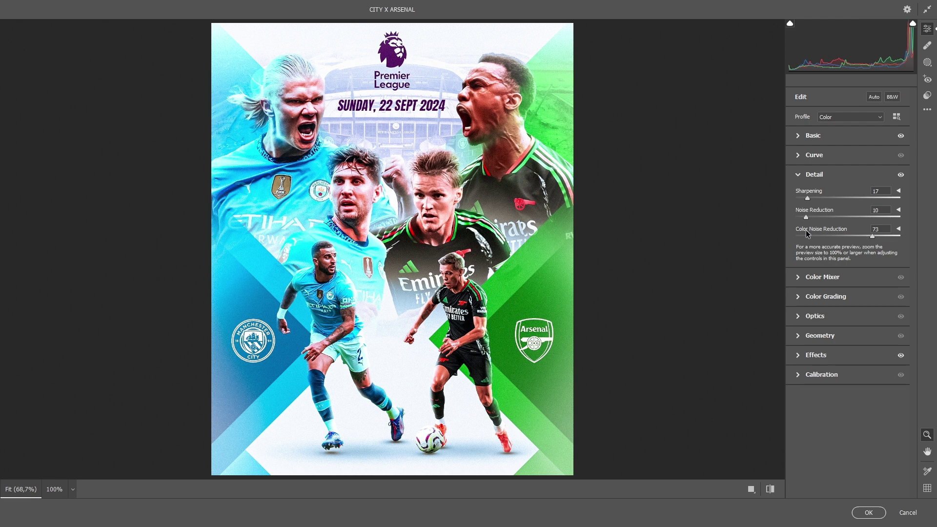
pyautogui.click(801, 138)
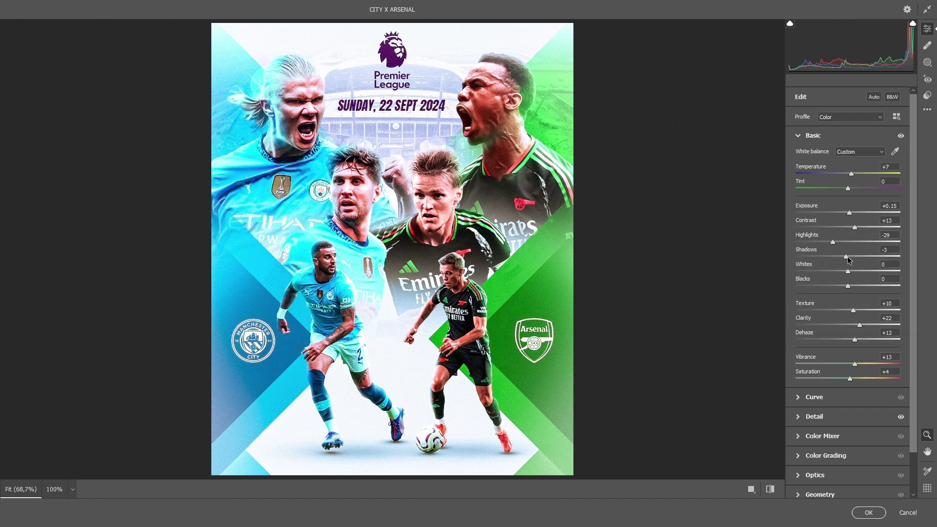
pyautogui.press('Return')
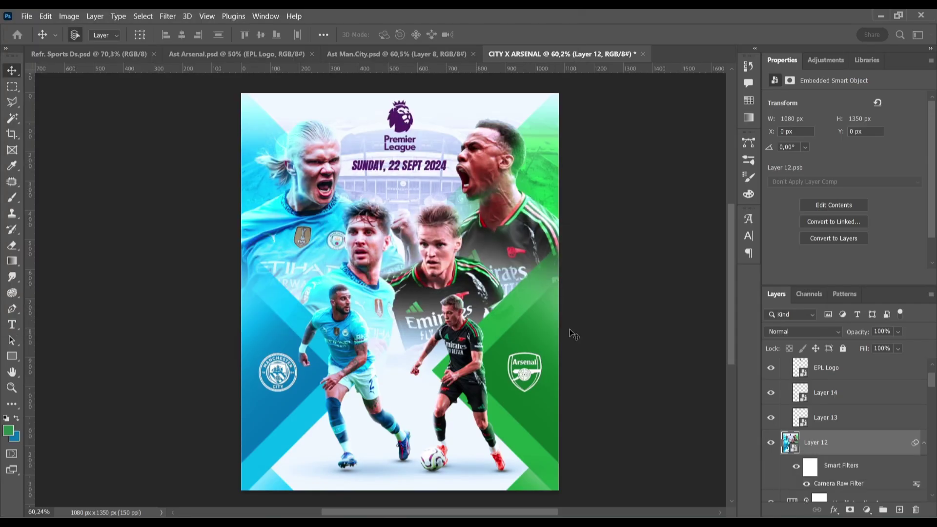
# Step: Compare the graded poster, then add a new white-filled layer above Layer 12
pyautogui.click(772, 445)
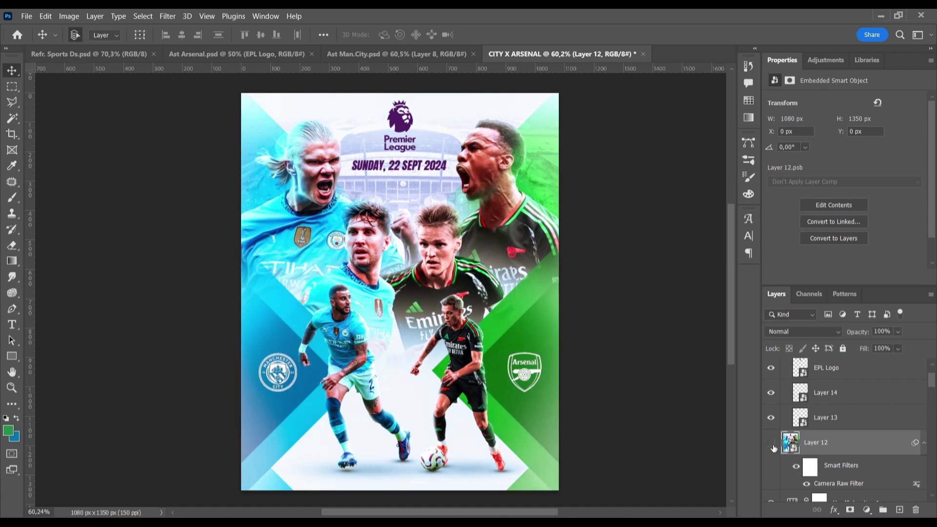
pyautogui.click(772, 444)
pyautogui.hotkey('ctrl', 'shift', 'alt', 'n')
pyautogui.press('d')
pyautogui.press('x')
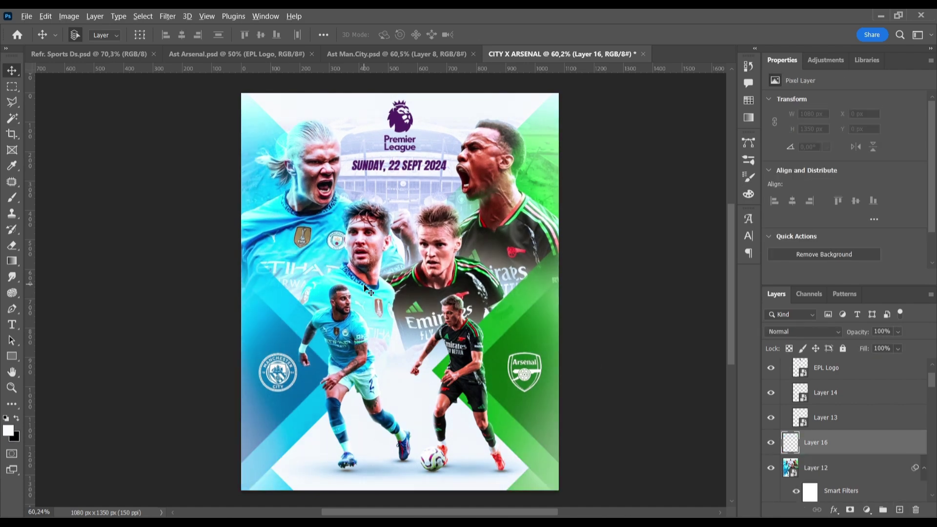
pyautogui.hotkey('alt', 'BackSpace')
# Step: Apply a Halftone Pattern from the Filter Gallery to the white layer
pyautogui.click(167, 16)
pyautogui.click(361, 144)
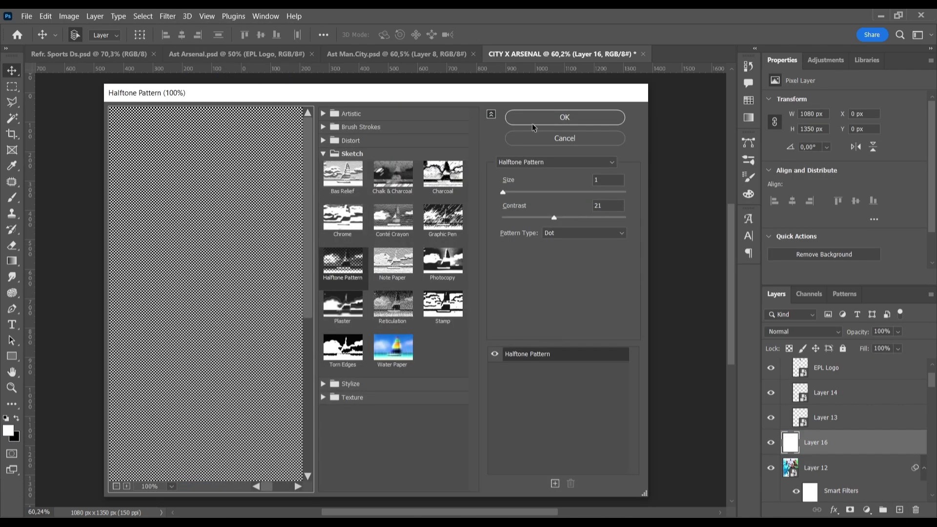
pyautogui.click(561, 116)
pyautogui.click(803, 331)
# Step: Move the halftone texture layer to the top, blended in Overlay at 50% fill
pyautogui.click(800, 370)
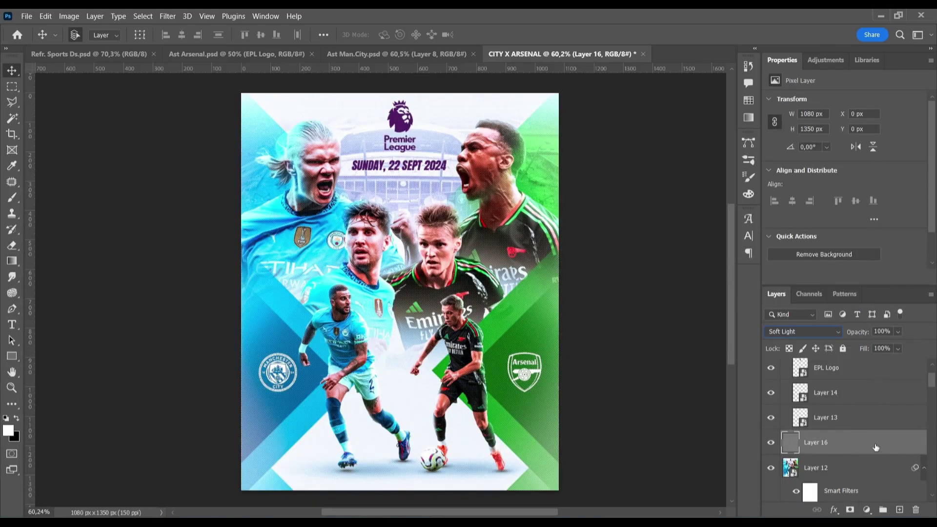
pyautogui.moveTo(876, 448); pyautogui.dragTo(830, 363)
pyautogui.click(784, 390)
pyautogui.click(771, 371)
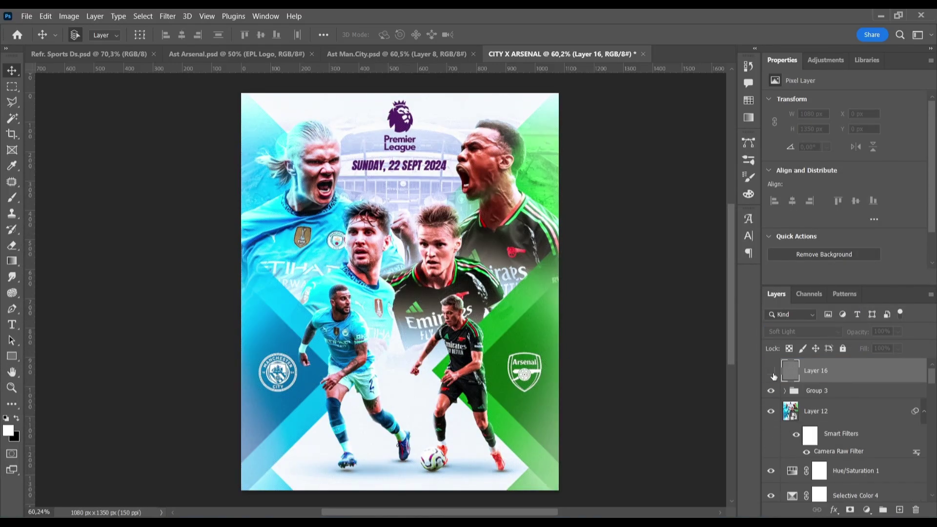
pyautogui.click(802, 331)
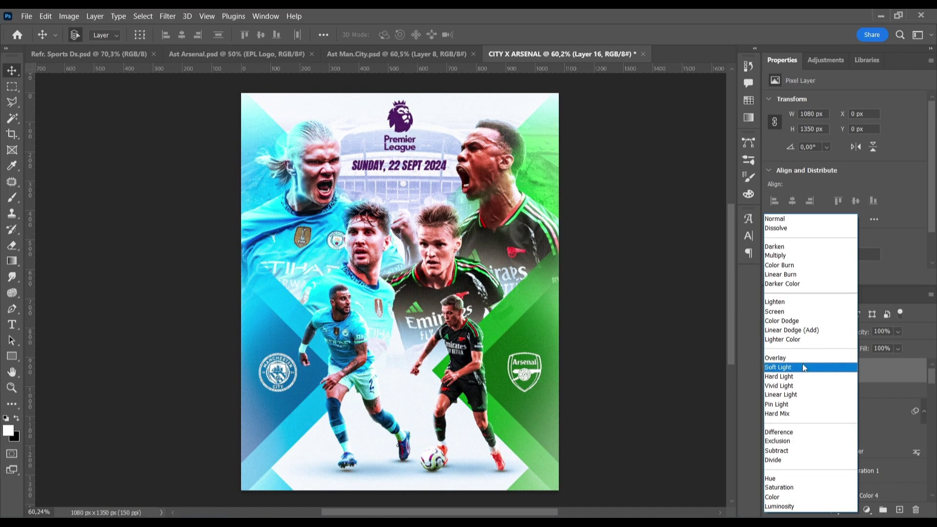
pyautogui.click(804, 358)
pyautogui.click(882, 348)
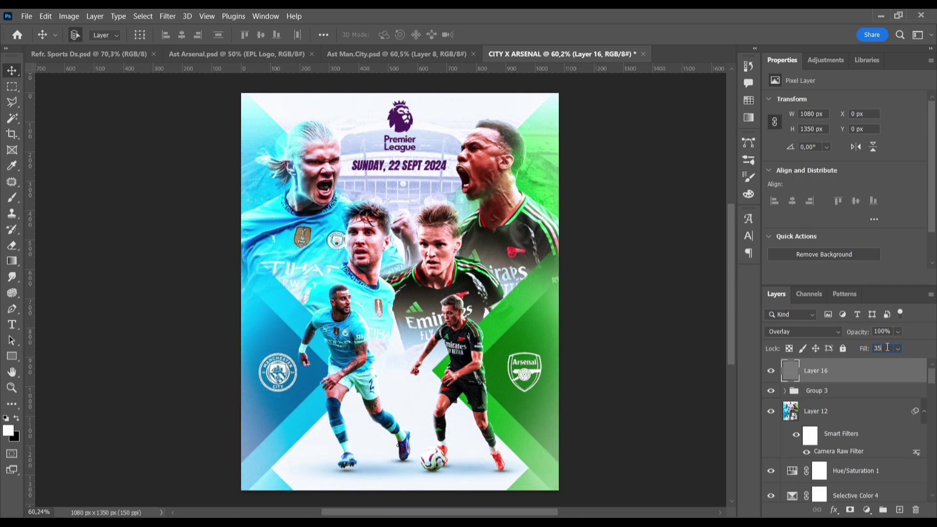
pyautogui.press('Return')
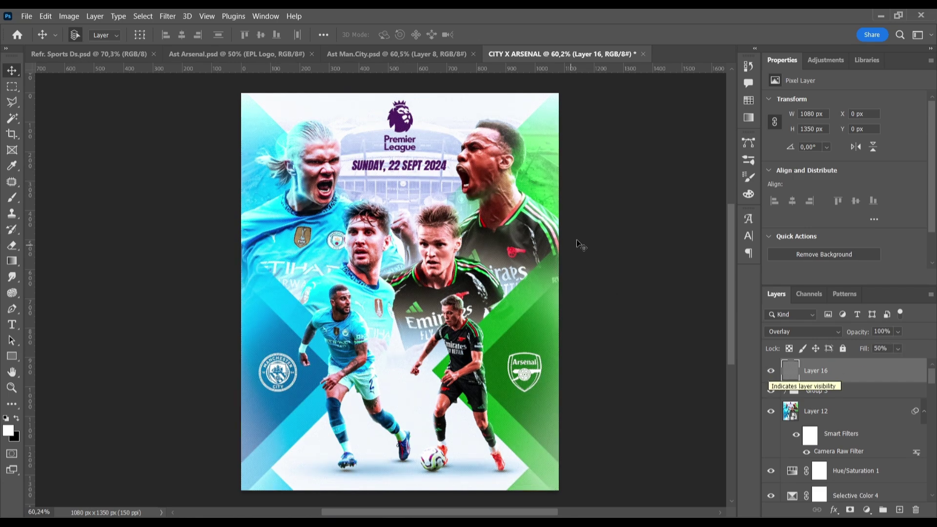
# Step: Recheck the texture layer's blend mode options and keep it on Overlay
pyautogui.scroll(3, 419, 249)
pyautogui.scroll(2, 419, 249)
pyautogui.scroll(-3, 420, 249)
pyautogui.click(819, 370)
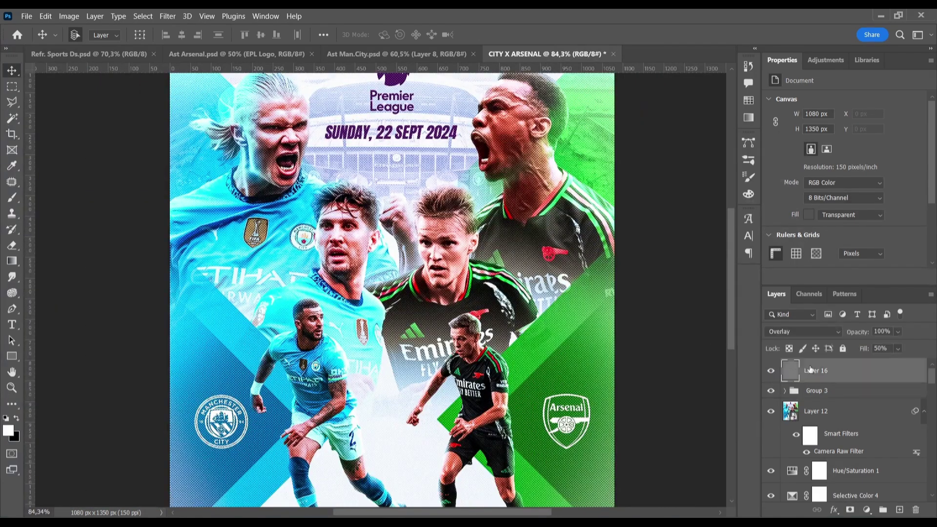
pyautogui.click(802, 331)
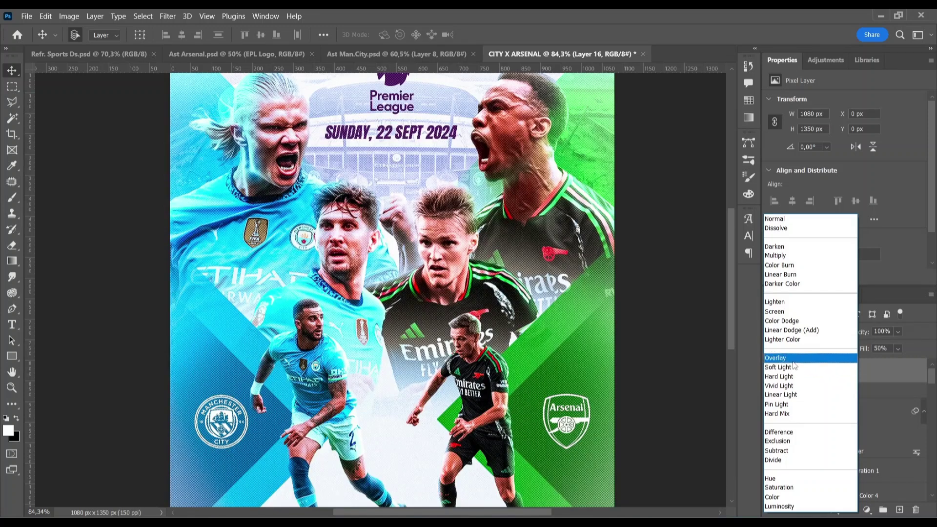
pyautogui.click(800, 358)
pyautogui.scroll(-3, 674, 363)
pyautogui.moveTo(652, 372); pyautogui.dragTo(628, 346)
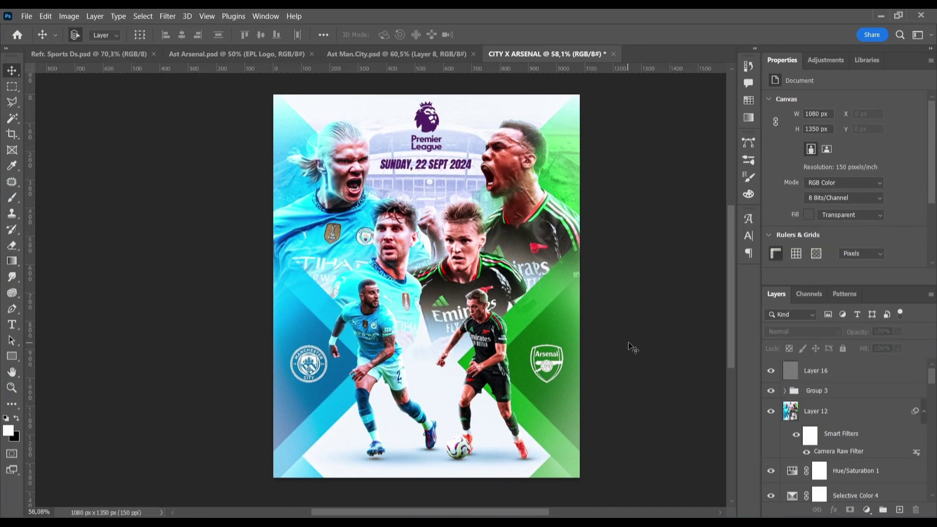